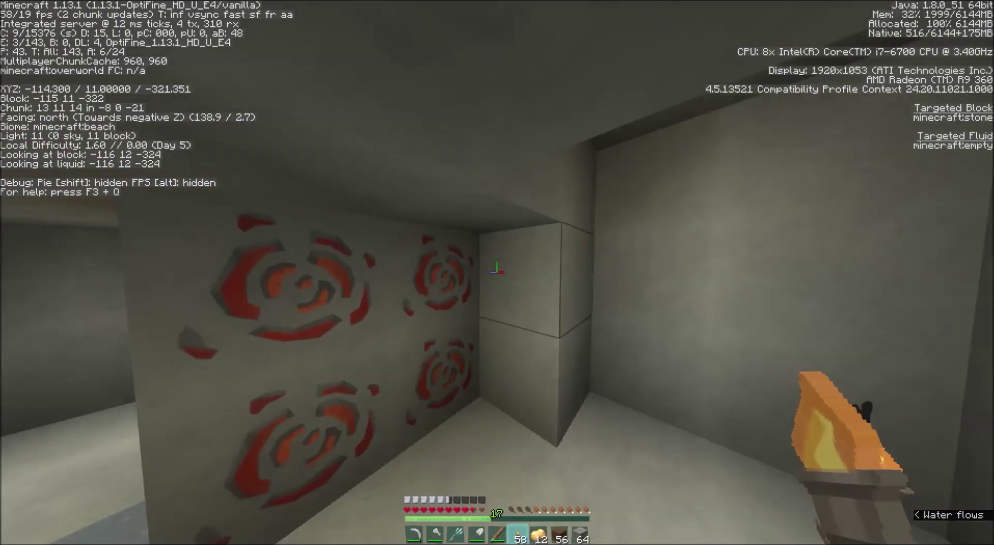
Mine north through the stone toward the iron ore with the pickaxe.
{"action": "key", "text": "1"}
{"action": "left_click", "coordinate": [497, 269]}
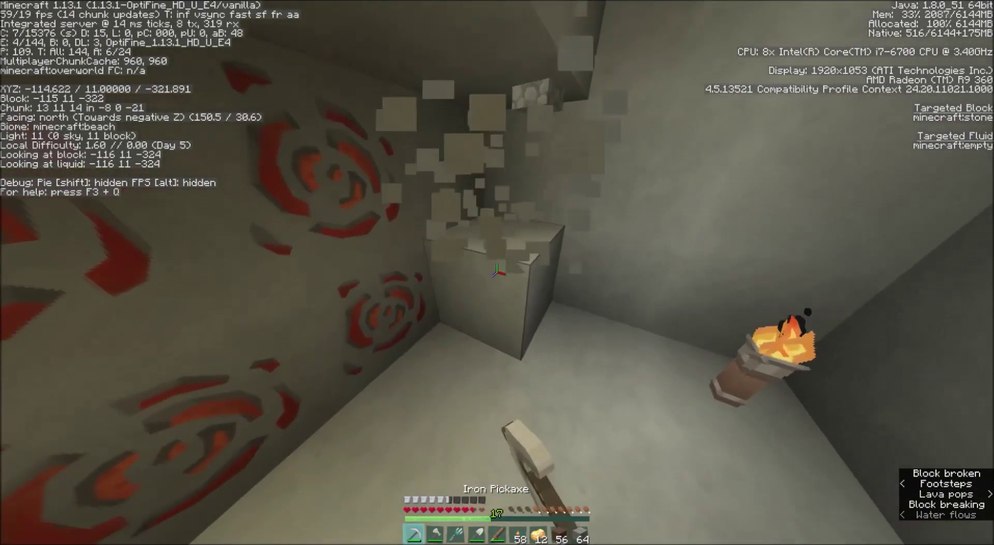
{"action": "left_click_drag", "start_coordinate": [497, 269], "coordinate": [497, 273]}
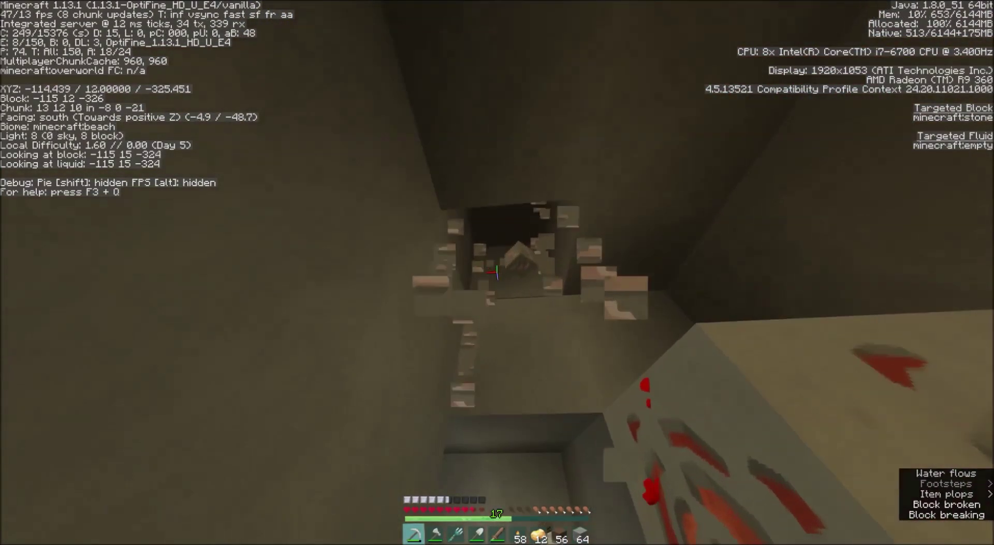
Place a torch on the corridor floor and resume mining the stone ahead.
{"action": "key", "text": "s"}
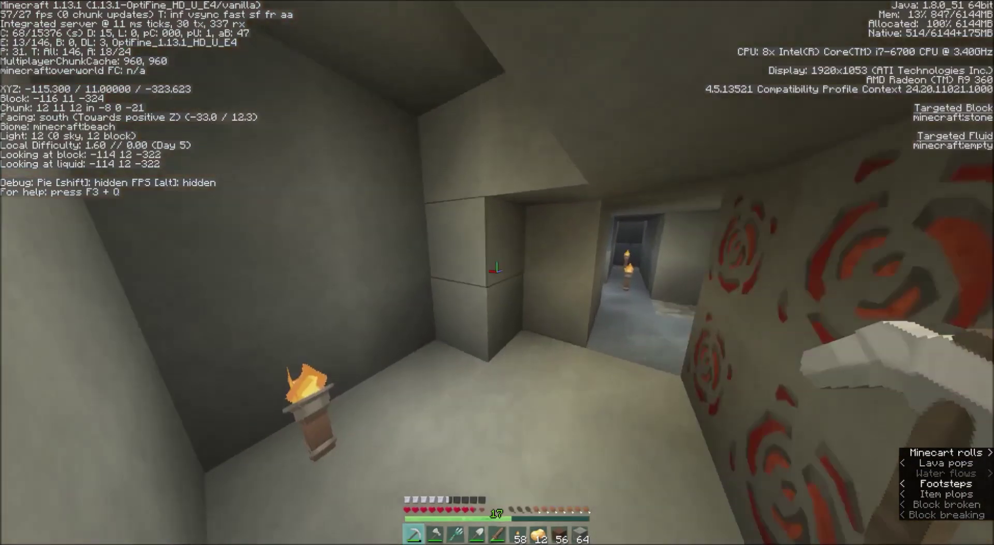
{"action": "key", "text": "6"}
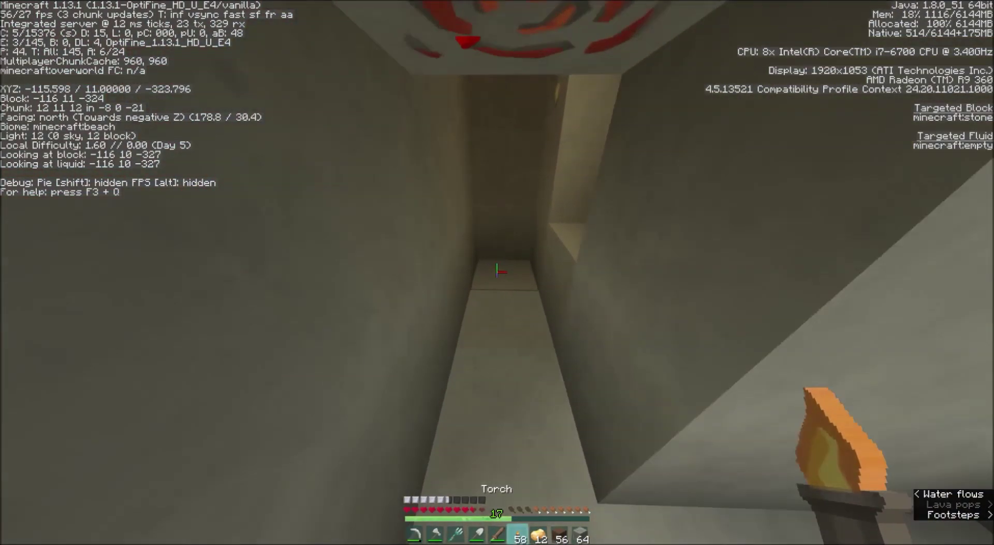
{"action": "right_click", "coordinate": [497, 270]}
{"action": "key", "text": "w"}
{"action": "key", "text": "1"}
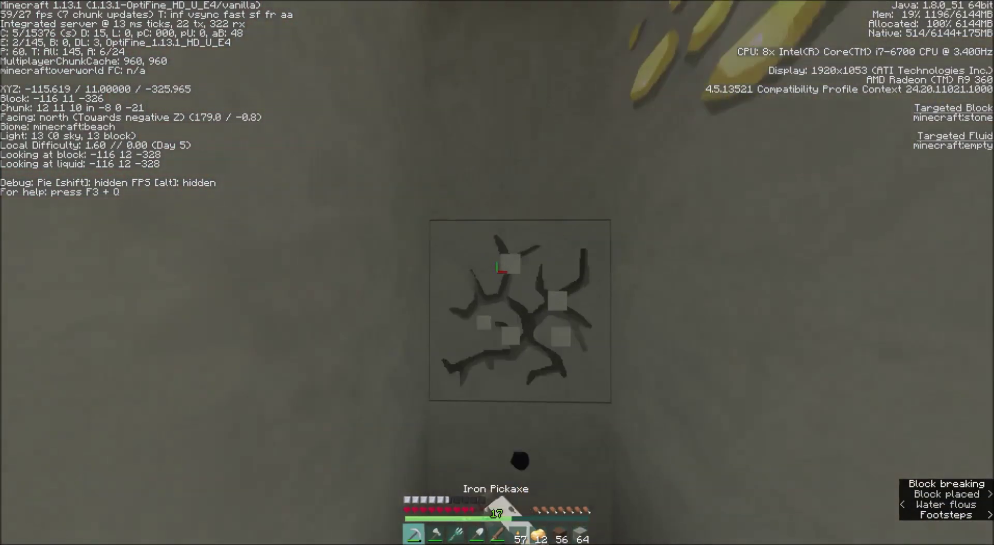
{"action": "left_click_drag", "start_coordinate": [497, 269], "coordinate": [497, 270]}
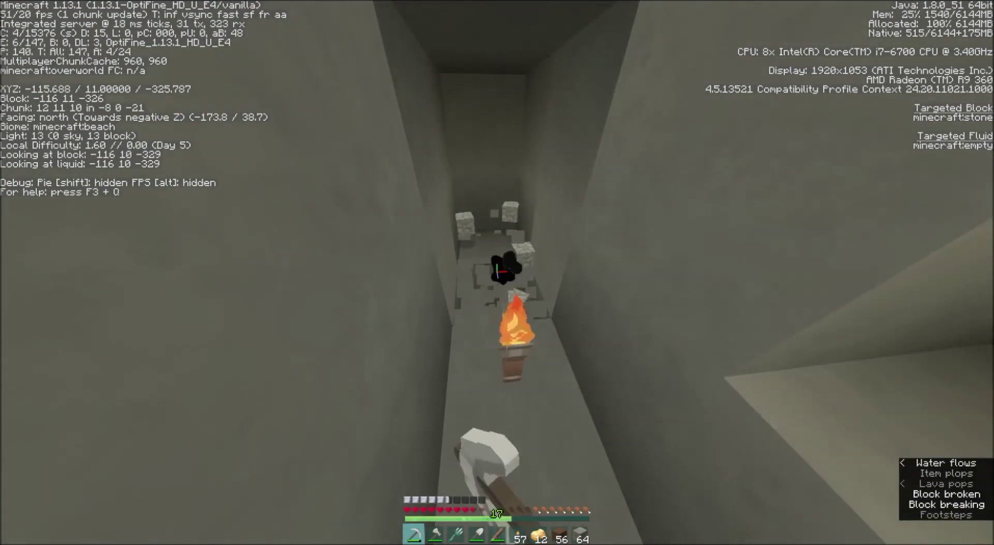
Push the tunnel a few more blocks north through the stone.
{"action": "key", "text": "w"}
{"action": "left_click_drag", "start_coordinate": [497, 270], "coordinate": [497, 269]}
{"action": "key", "text": "w"}
{"action": "key", "text": "w"}
Place a torch, then mine west through the stone and coal ore.
{"action": "key", "text": "6"}
{"action": "right_click", "coordinate": [497, 269]}
{"action": "key", "text": "1"}
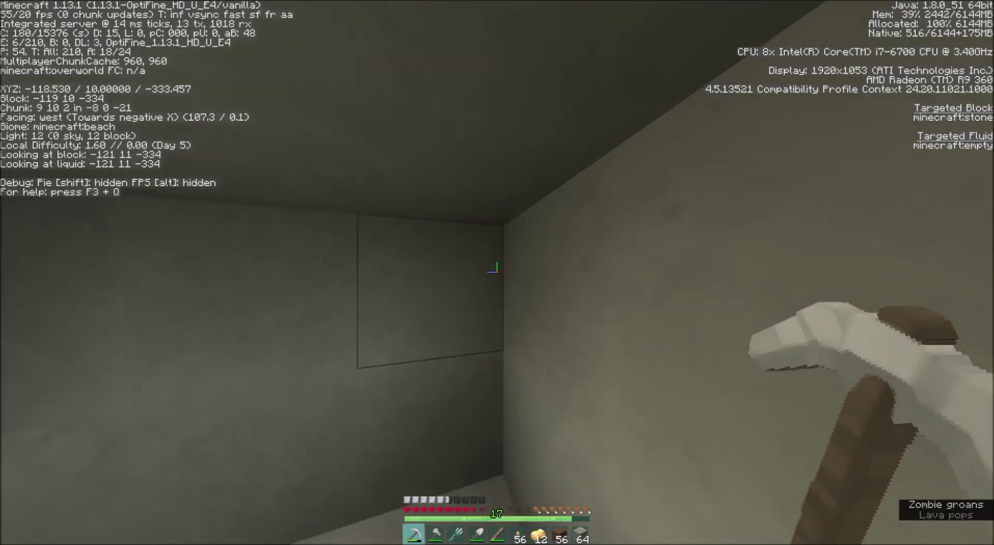
{"action": "left_click_drag", "start_coordinate": [497, 269], "coordinate": [497, 270]}
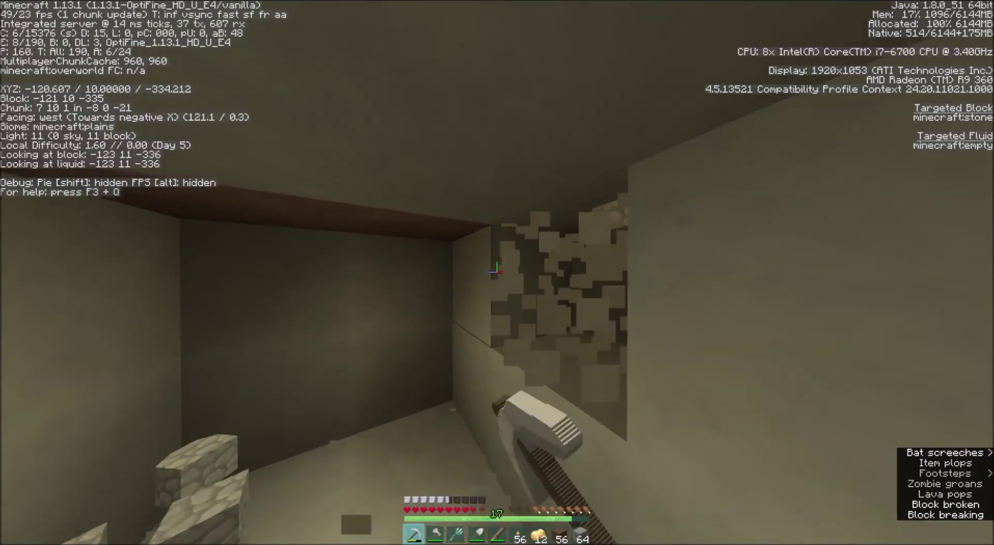
{"action": "left_click_drag", "start_coordinate": [497, 269], "coordinate": [497, 269]}
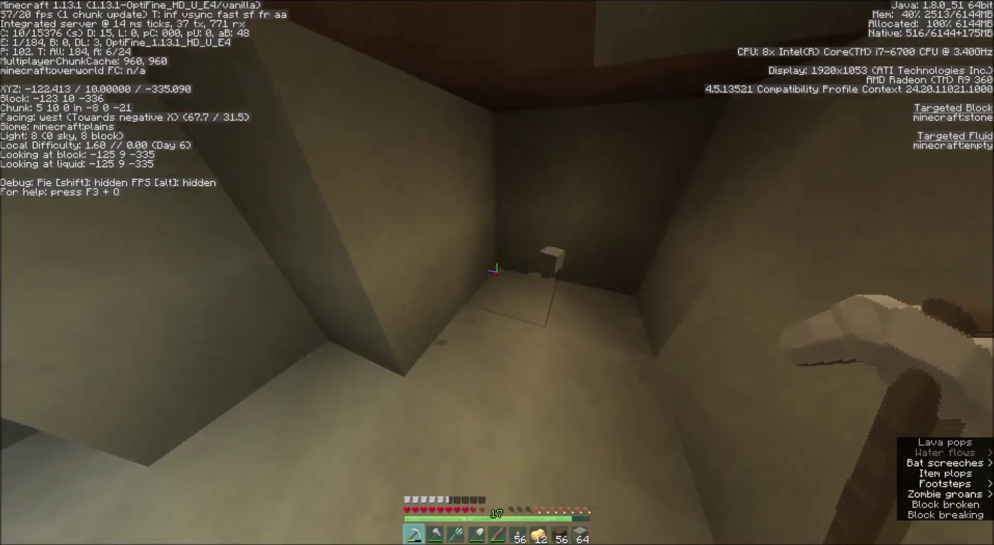
Place two torches along the western tunnel and mine the stone at its end.
{"action": "key", "text": "6"}
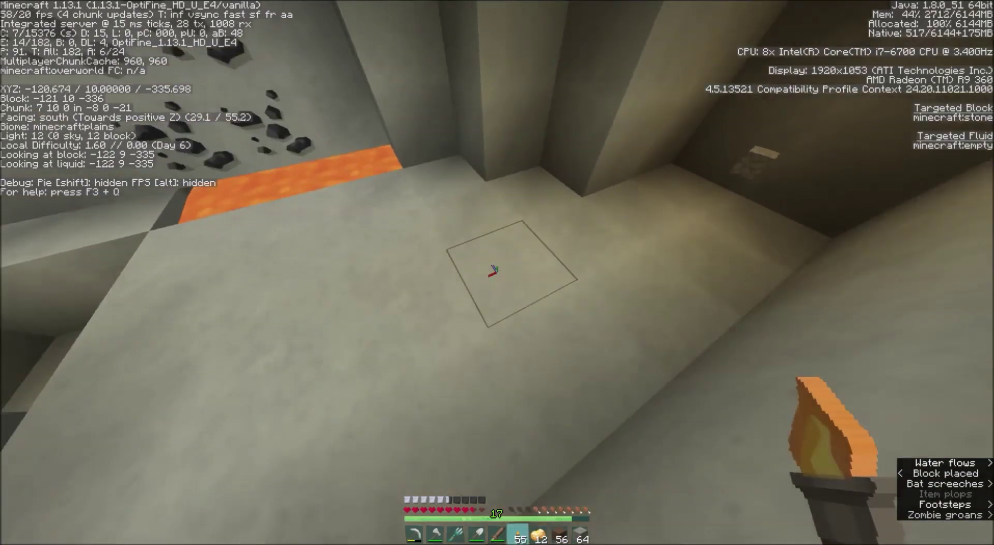
{"action": "right_click", "coordinate": [497, 269]}
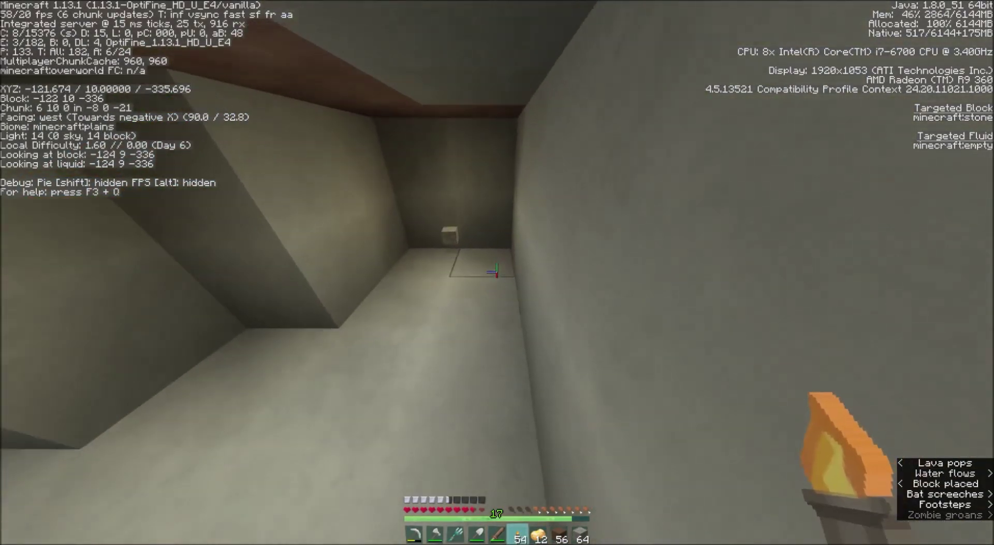
{"action": "right_click", "coordinate": [496, 269]}
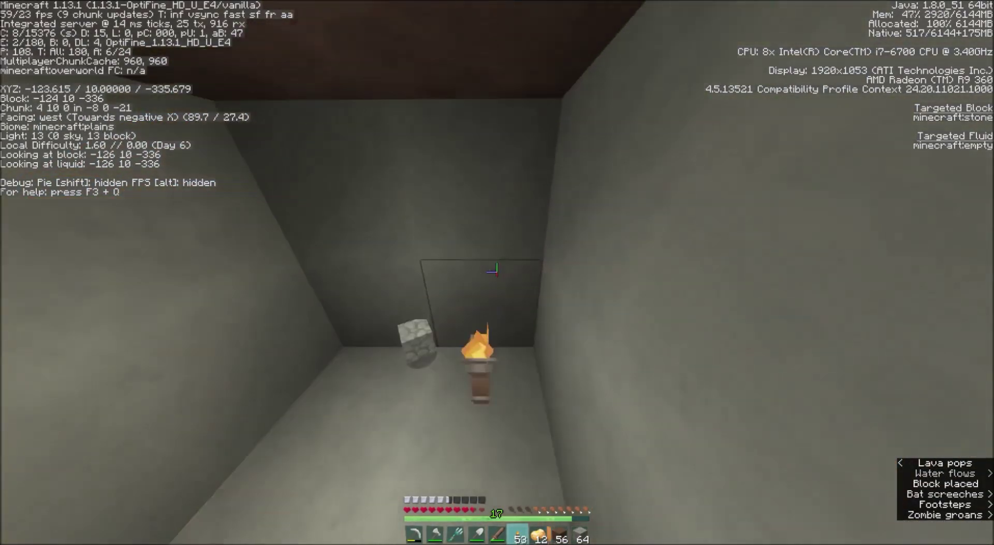
{"action": "key", "text": "1"}
{"action": "left_click_drag", "start_coordinate": [497, 270], "coordinate": [497, 269]}
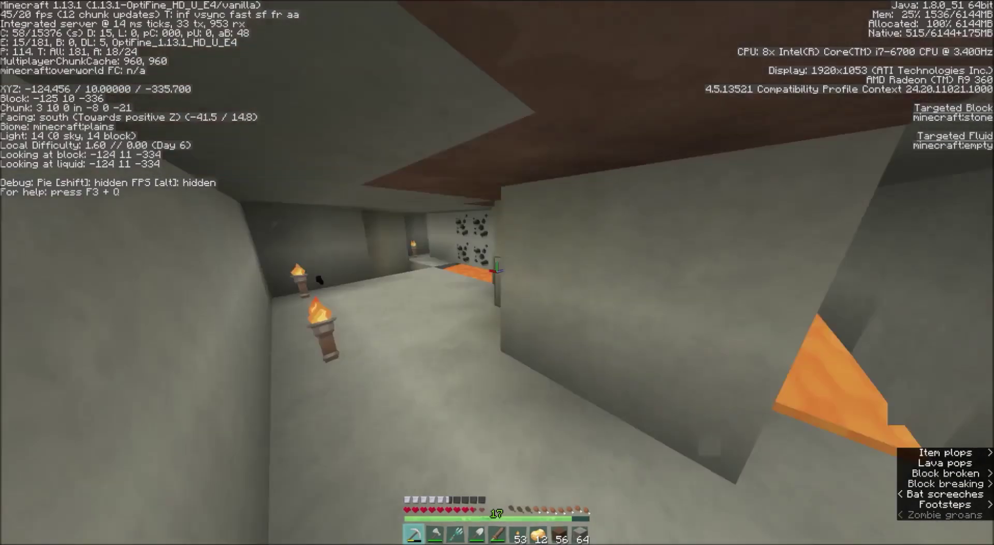
Advance west, mining through the stone at the tunnel face.
{"action": "key", "text": "w"}
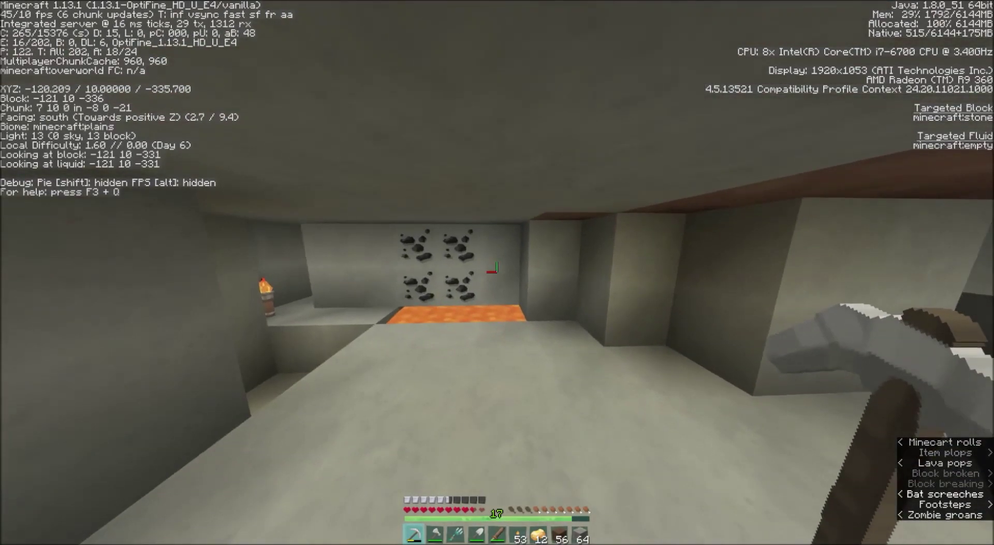
{"action": "key", "text": "w"}
{"action": "left_click_drag", "start_coordinate": [497, 269], "coordinate": [497, 269]}
{"action": "key", "text": "w"}
{"action": "key", "text": "w"}
{"action": "key", "text": "w"}
{"action": "key", "text": "6"}
{"action": "key", "text": "1"}
{"action": "key", "text": "w"}
{"action": "key", "text": "w"}
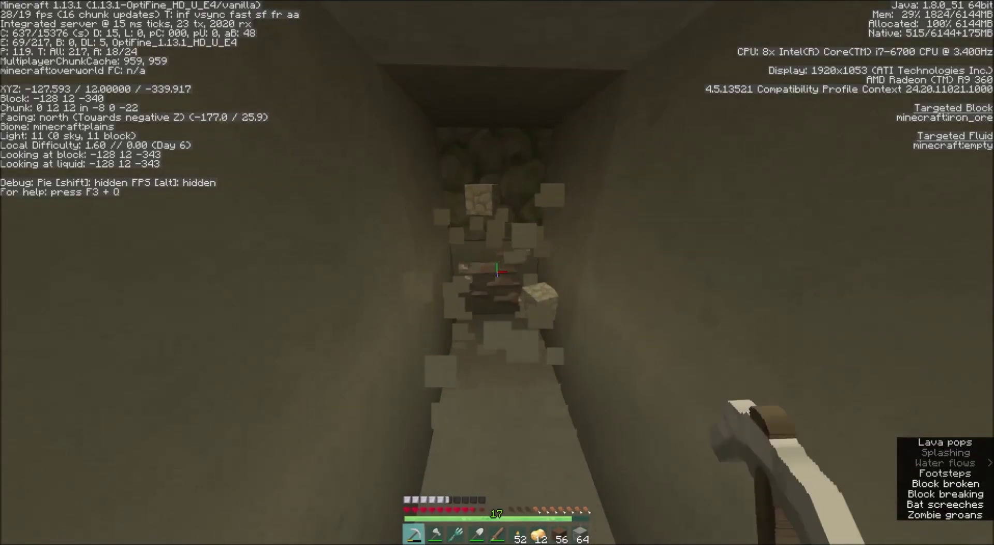
Break the mossy cobblestone wall to the north and open the inventory.
{"action": "key", "text": "w"}
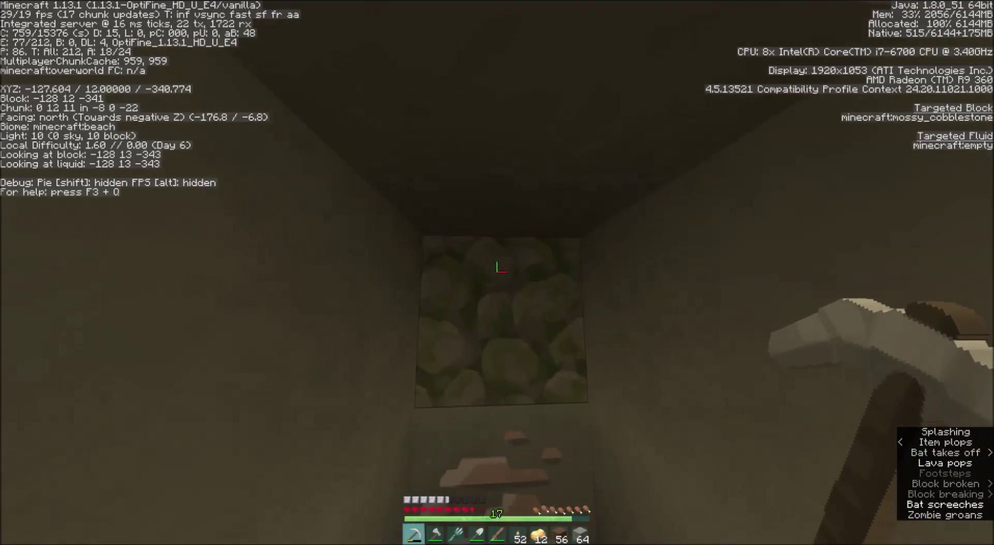
{"action": "left_click_drag", "start_coordinate": [497, 270], "coordinate": [497, 270]}
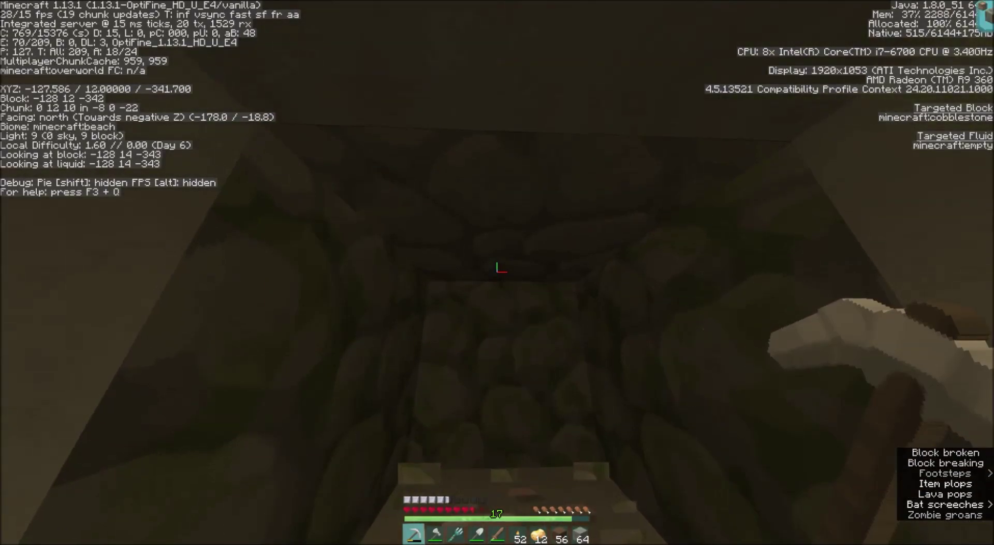
{"action": "key", "text": "e"}
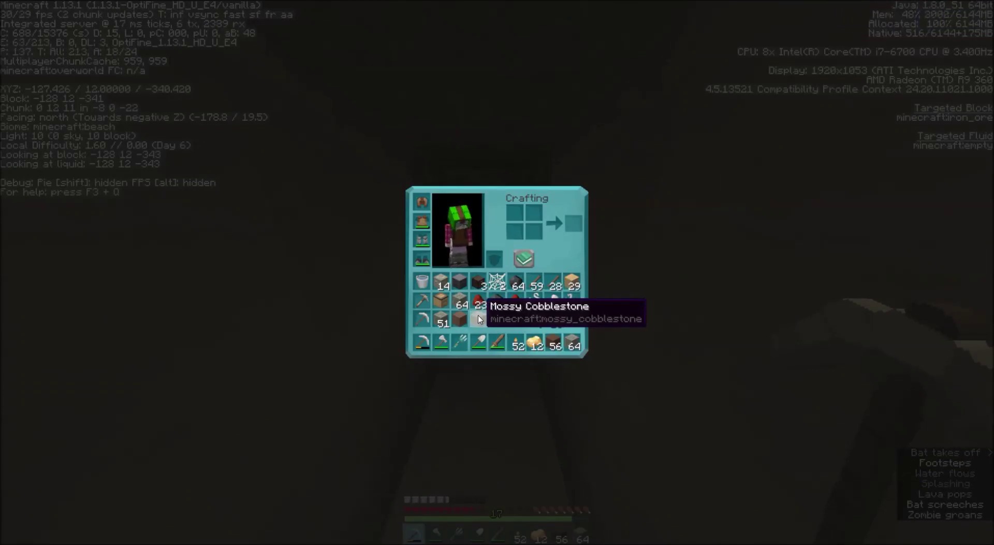
Close the inventory and mine out a floor block in the shaft.
{"action": "key", "text": "Escape"}
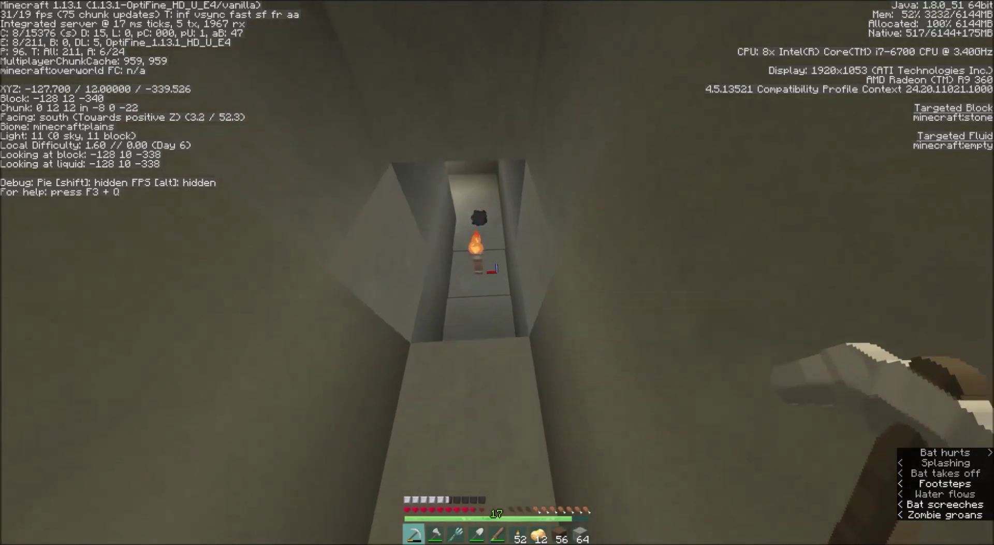
{"action": "key", "text": "w"}
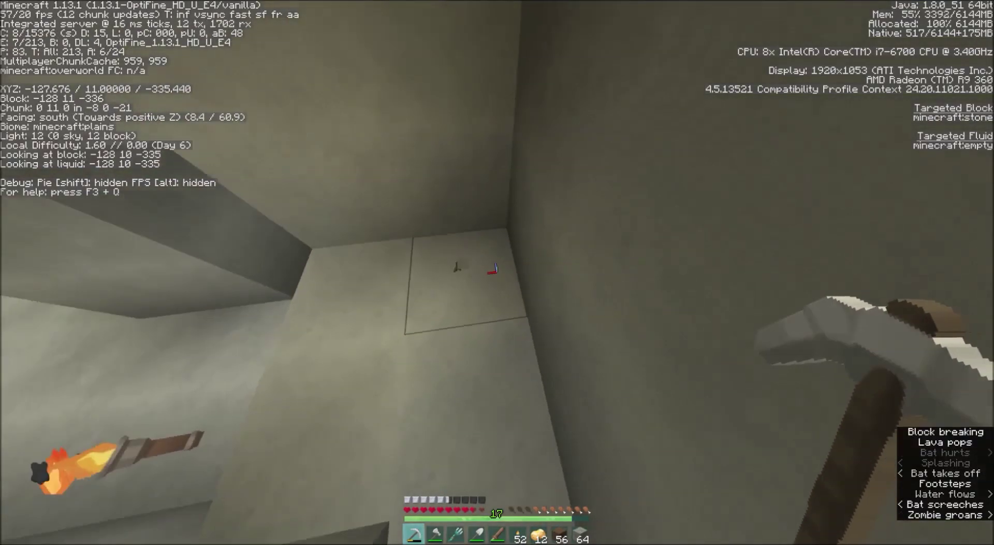
{"action": "left_click", "coordinate": [497, 273]}
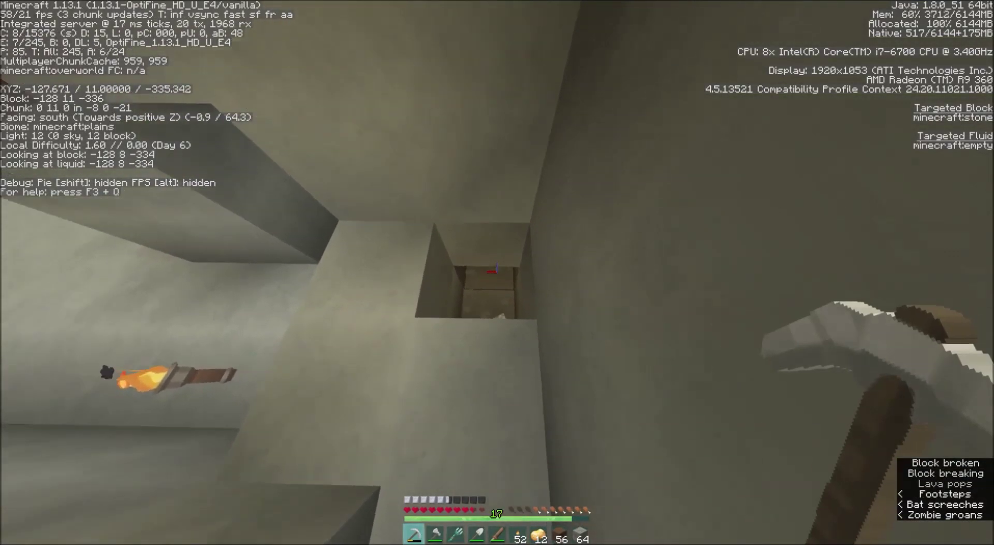
Rearrange the cobweb, cobblestone and stone stacks in the inventory, then close it.
{"action": "key", "text": "e"}
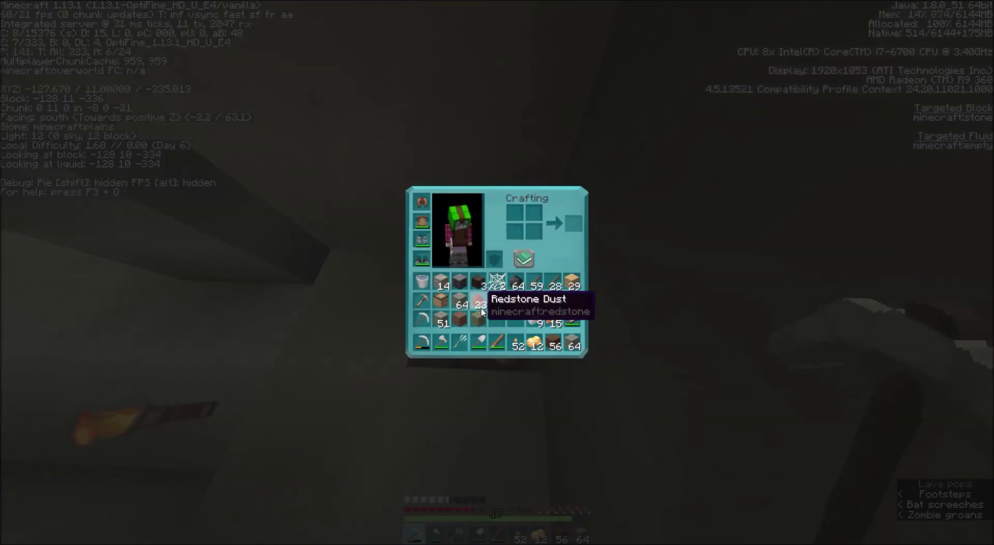
{"action": "left_click", "coordinate": [480, 300]}
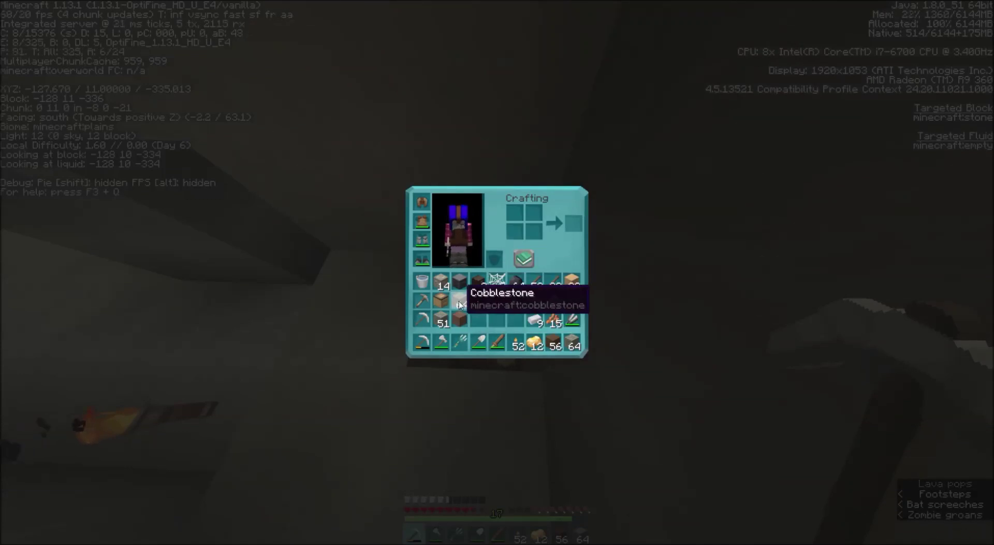
{"action": "left_click", "coordinate": [436, 321]}
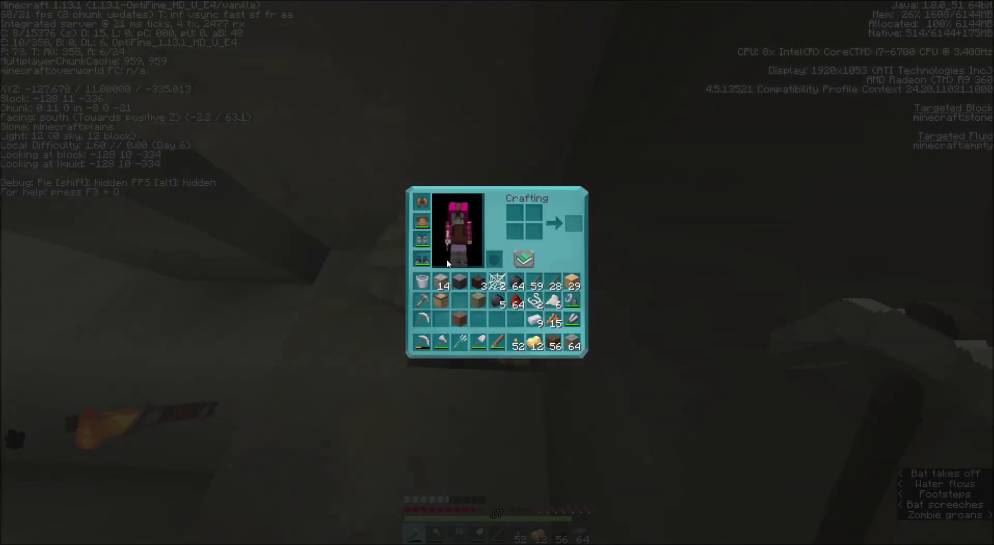
{"action": "left_click", "coordinate": [457, 304]}
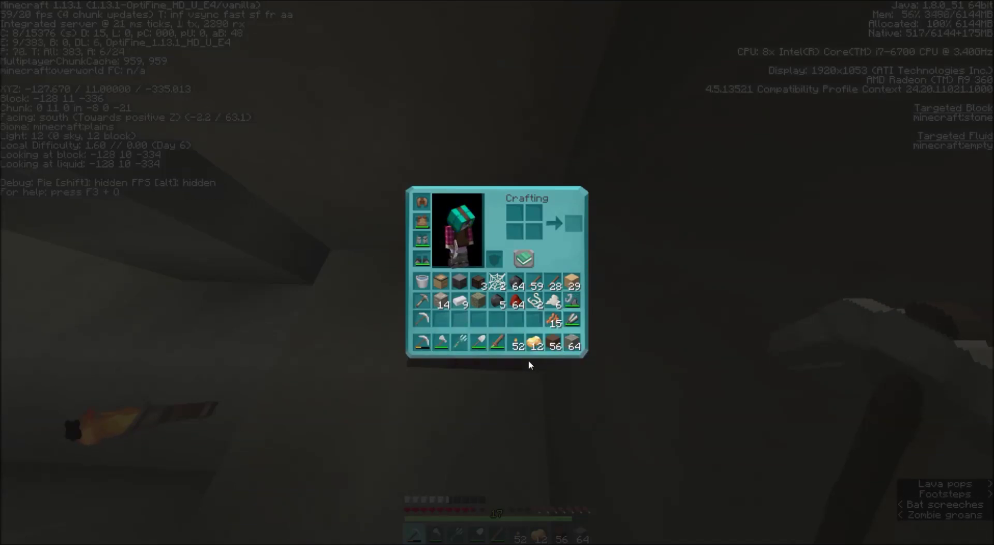
{"action": "key", "text": "e"}
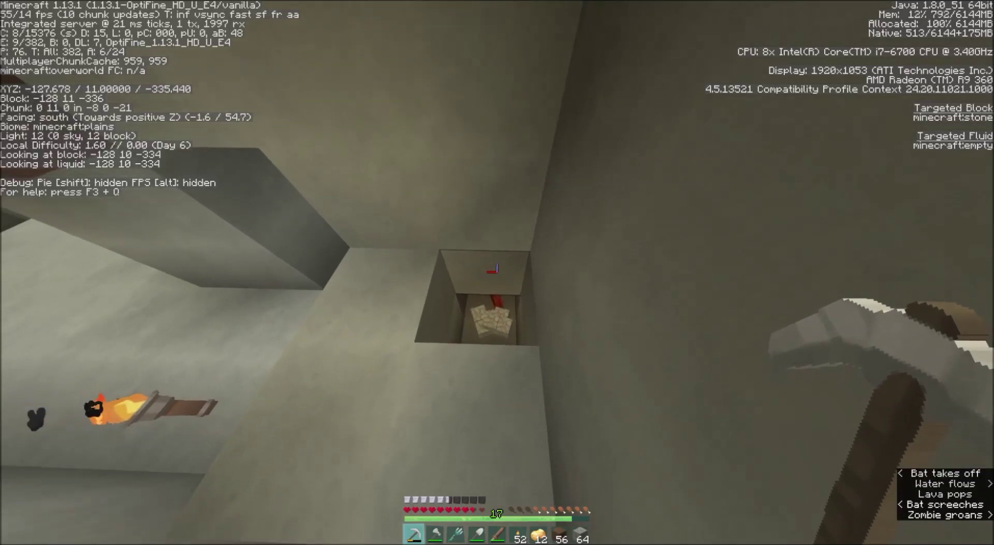
{"action": "scroll", "coordinate": [497, 273], "scroll_direction": "up", "scroll_amount": 1}
Fill the floor hole with cobblestone and mine the stone ahead.
{"action": "right_click", "coordinate": [497, 273]}
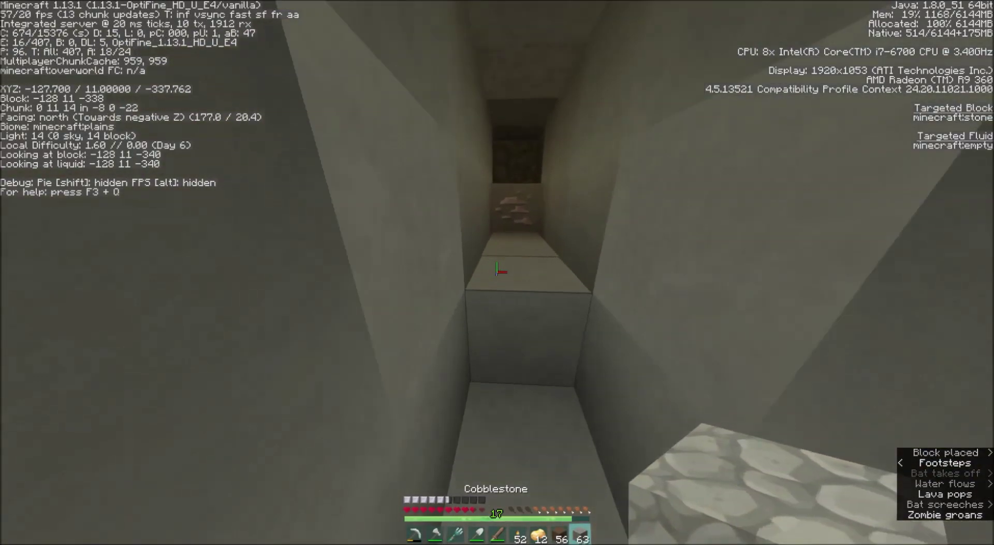
{"action": "key", "text": "1"}
{"action": "left_click", "coordinate": [497, 273]}
{"action": "left_click", "coordinate": [497, 273]}
{"action": "key", "text": "w"}
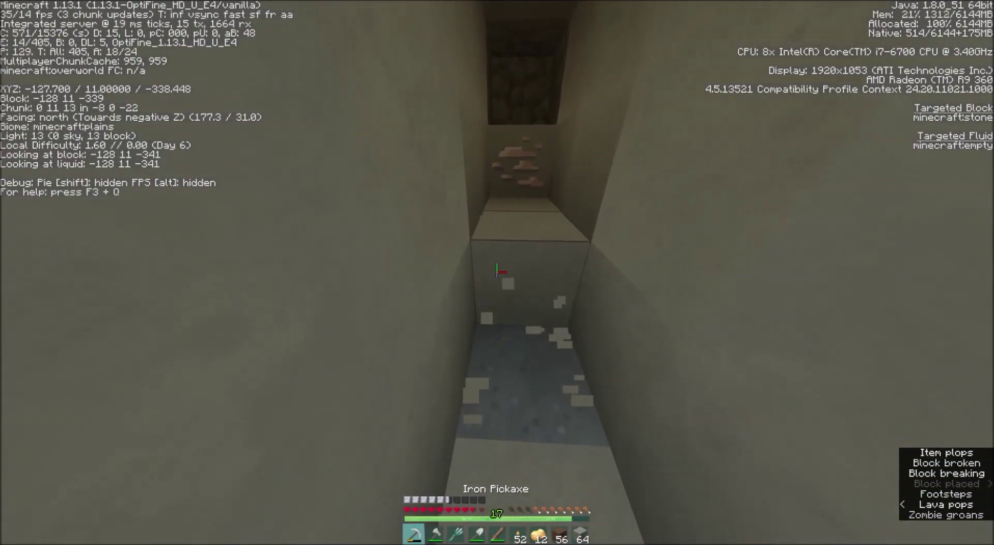
{"action": "left_click", "coordinate": [497, 272]}
Mine out the iron ore block and the next block beyond it.
{"action": "left_click", "coordinate": [497, 273]}
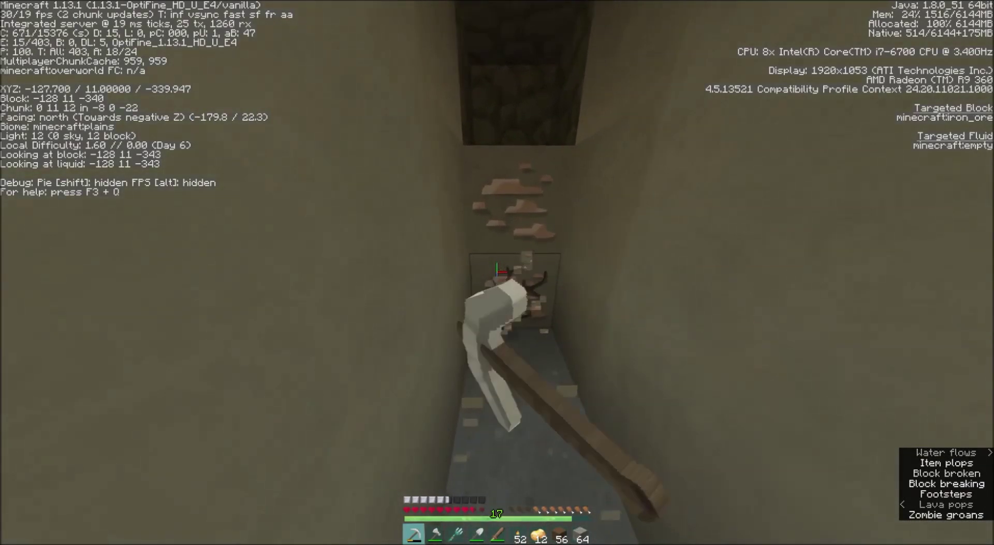
{"action": "left_click", "coordinate": [497, 273]}
{"action": "key", "text": "w"}
{"action": "left_click", "coordinate": [497, 272]}
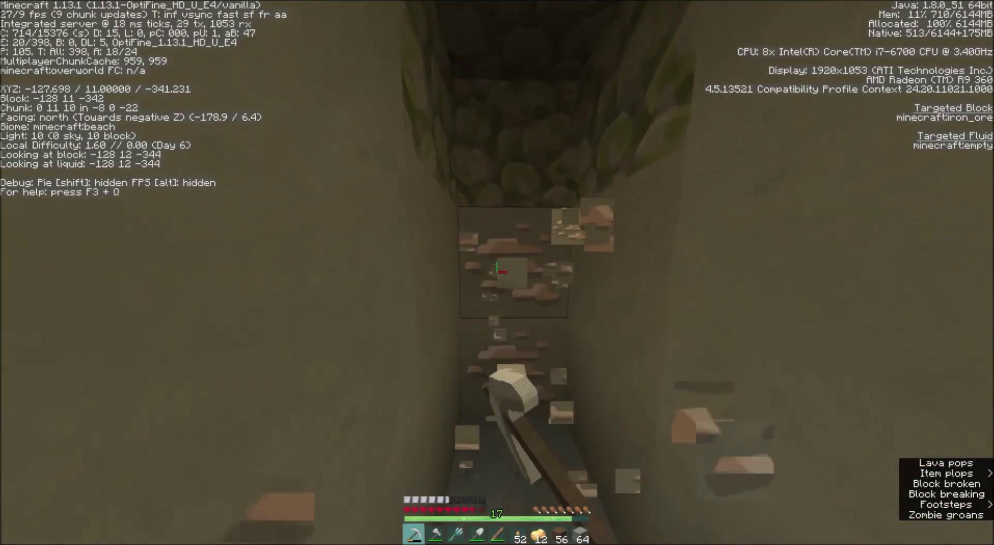
{"action": "key", "text": "w"}
{"action": "left_click", "coordinate": [497, 270]}
{"action": "key", "text": "w"}
{"action": "left_click", "coordinate": [497, 271]}
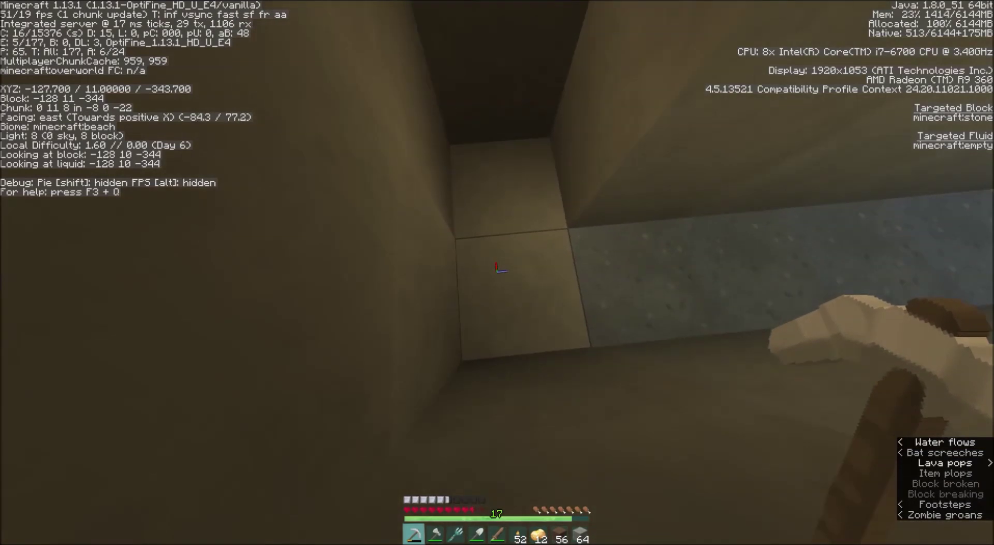
Place a torch on the floor, then mine east and up through stone and diorite.
{"action": "key", "text": "6"}
{"action": "right_click", "coordinate": [497, 270]}
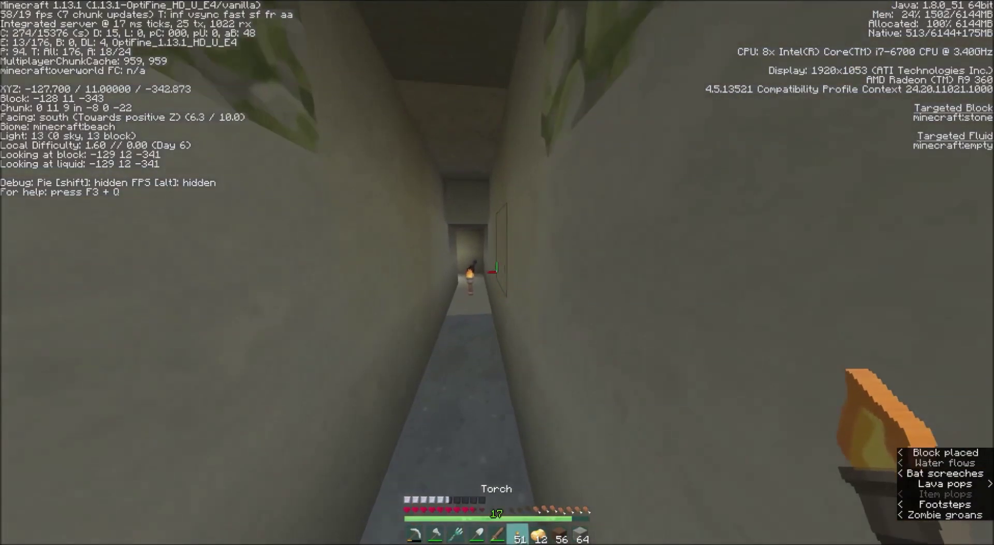
{"action": "key", "text": "w"}
{"action": "key", "text": "w"}
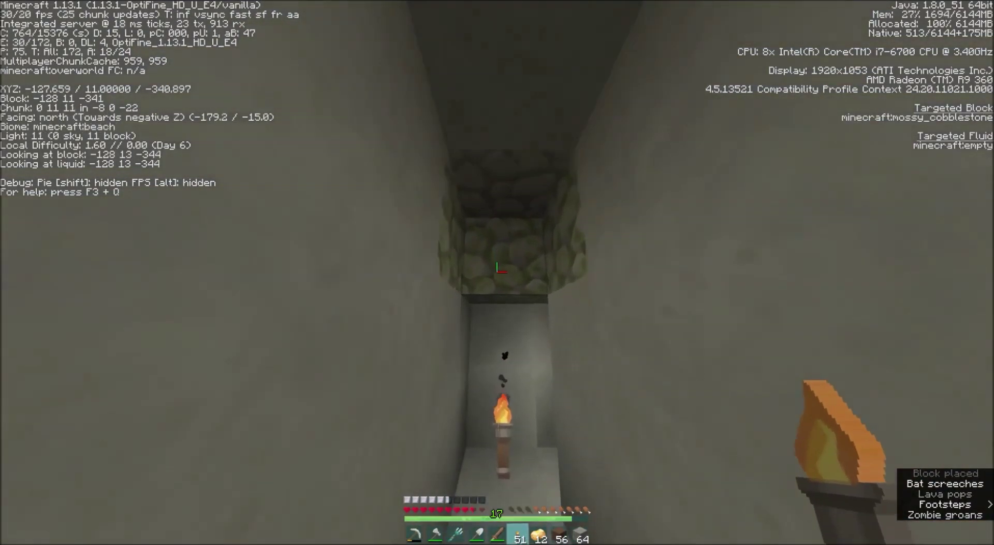
{"action": "key", "text": "1"}
{"action": "left_click", "coordinate": [497, 267]}
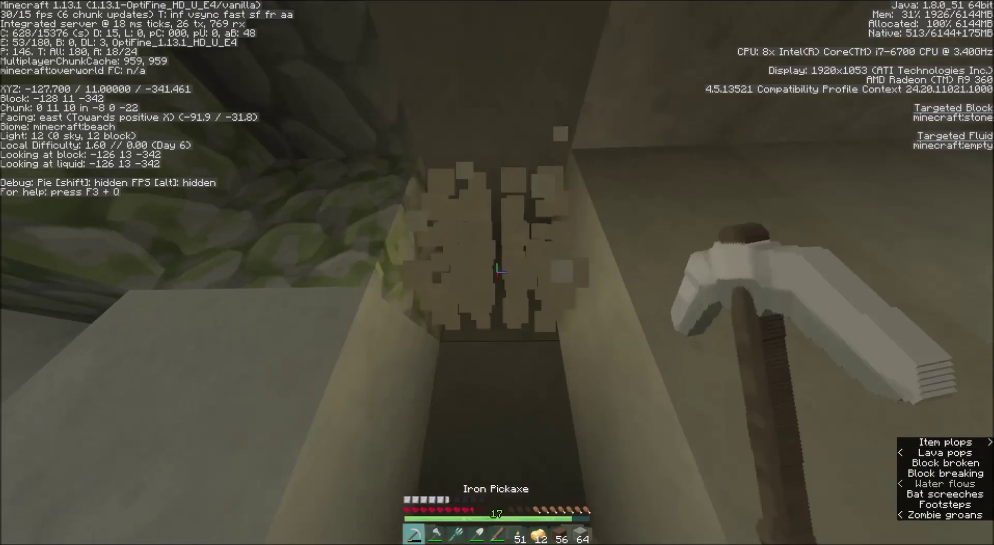
{"action": "left_click", "coordinate": [497, 270]}
{"action": "left_click", "coordinate": [497, 270]}
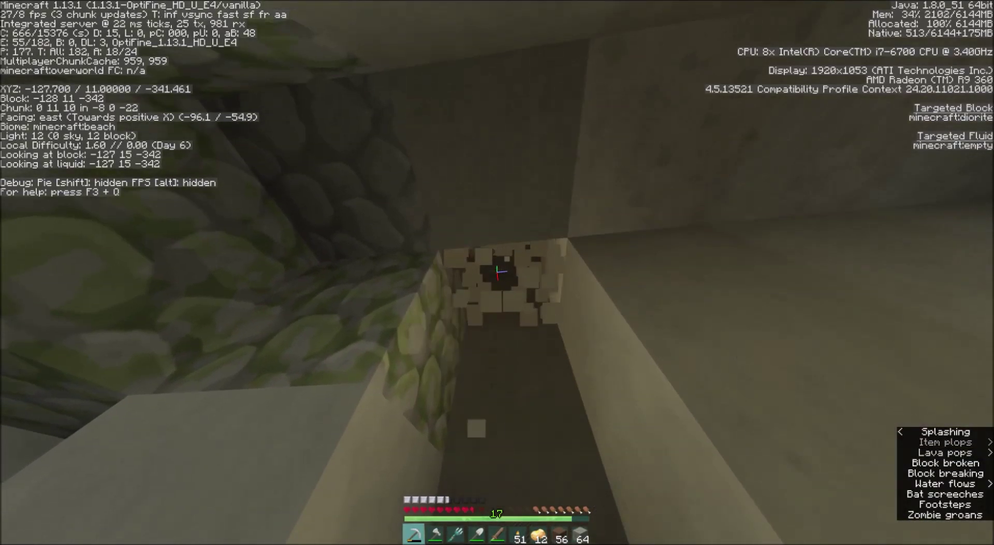
Climb up to layer 13, mining stone ahead and patching a wall with cobblestone.
{"action": "key", "text": "space"}
{"action": "left_click", "coordinate": [497, 271]}
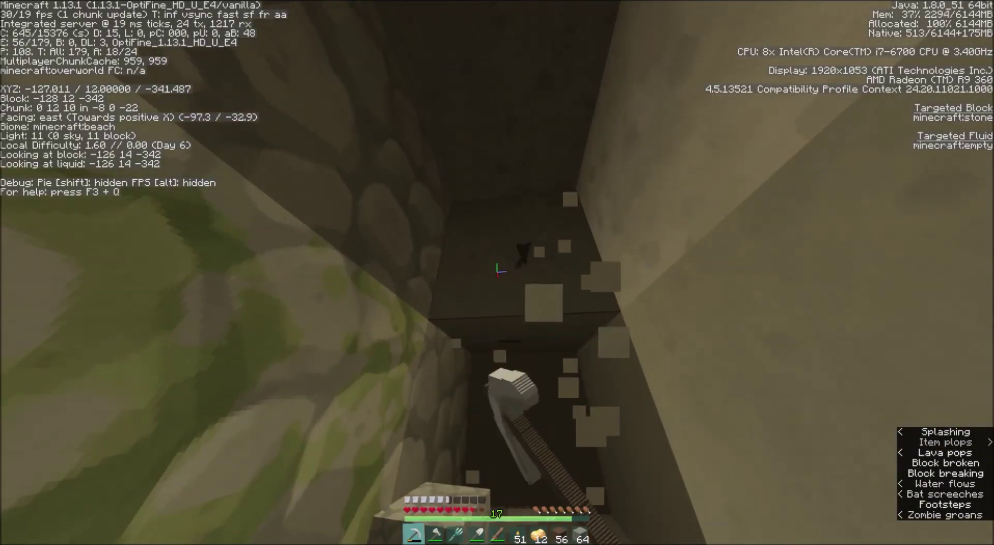
{"action": "left_click", "coordinate": [497, 270]}
{"action": "key", "text": "space"}
{"action": "left_click", "coordinate": [497, 271]}
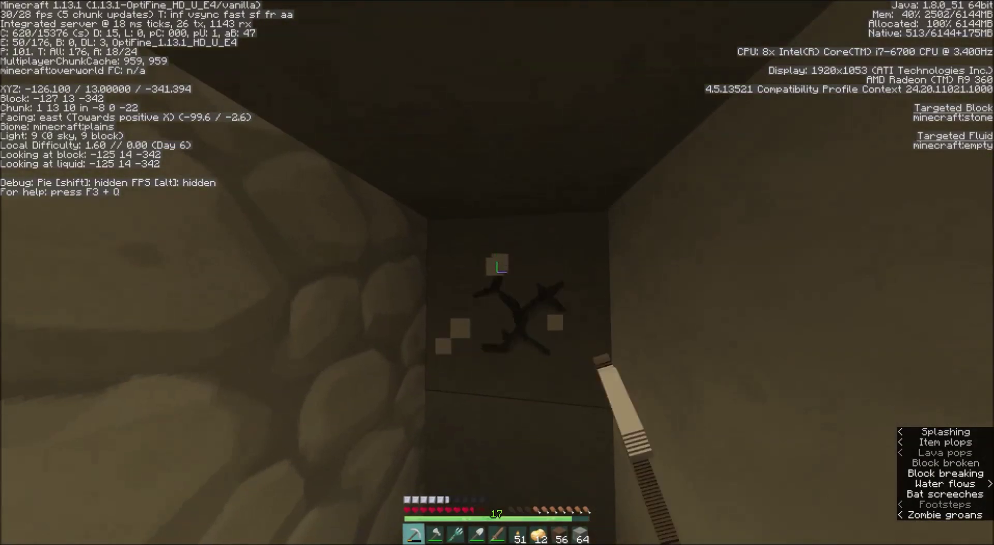
{"action": "key", "text": "w"}
{"action": "left_click", "coordinate": [501, 267]}
{"action": "left_click", "coordinate": [497, 268]}
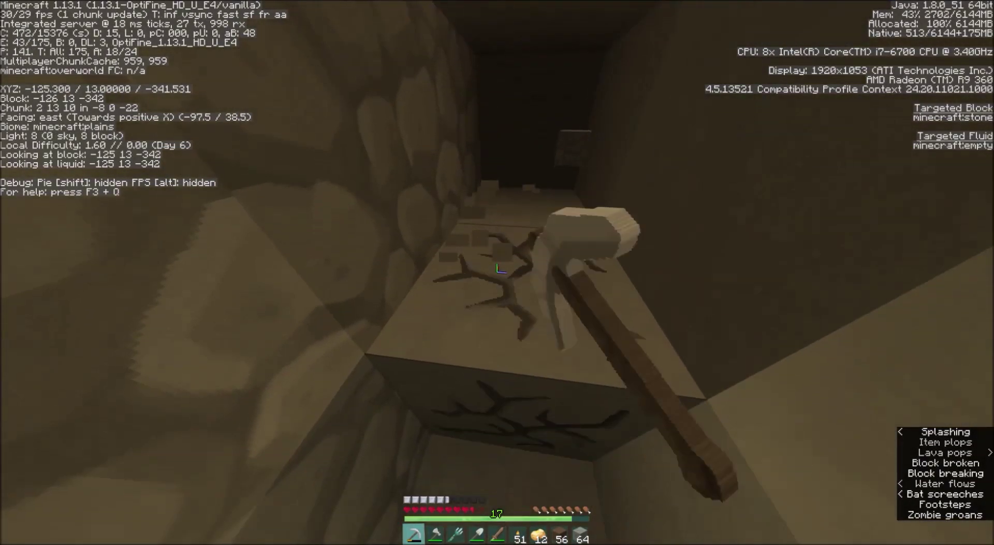
{"action": "right_click", "coordinate": [497, 268]}
Place another torch and break through the cobblestone wall into the mossy corridor.
{"action": "key", "text": "w"}
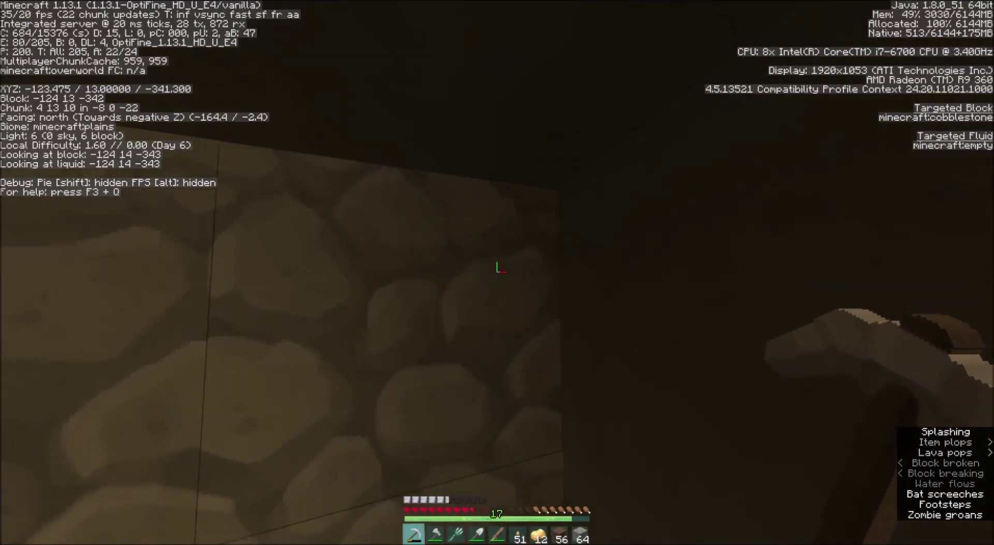
{"action": "left_click", "coordinate": [497, 267]}
{"action": "key", "text": "w"}
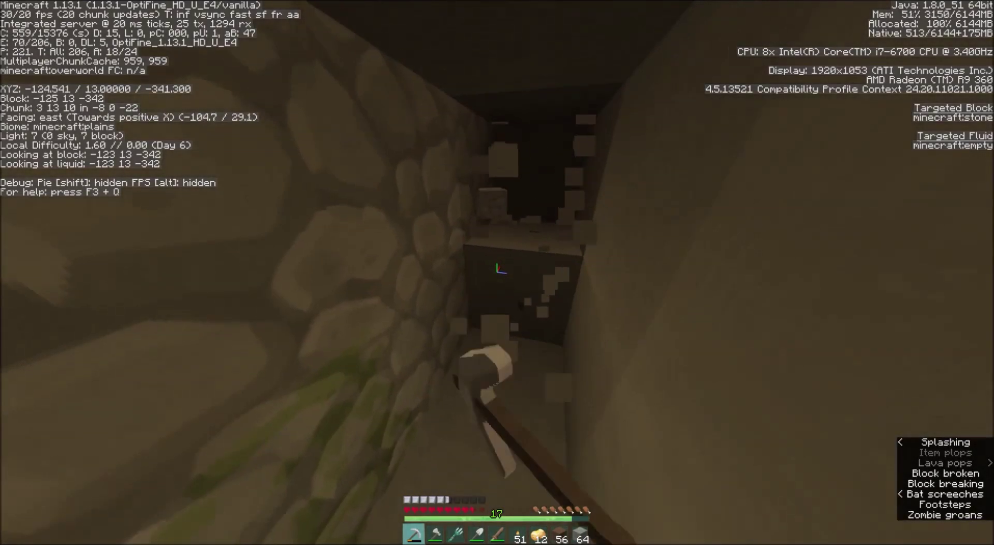
{"action": "key", "text": "6"}
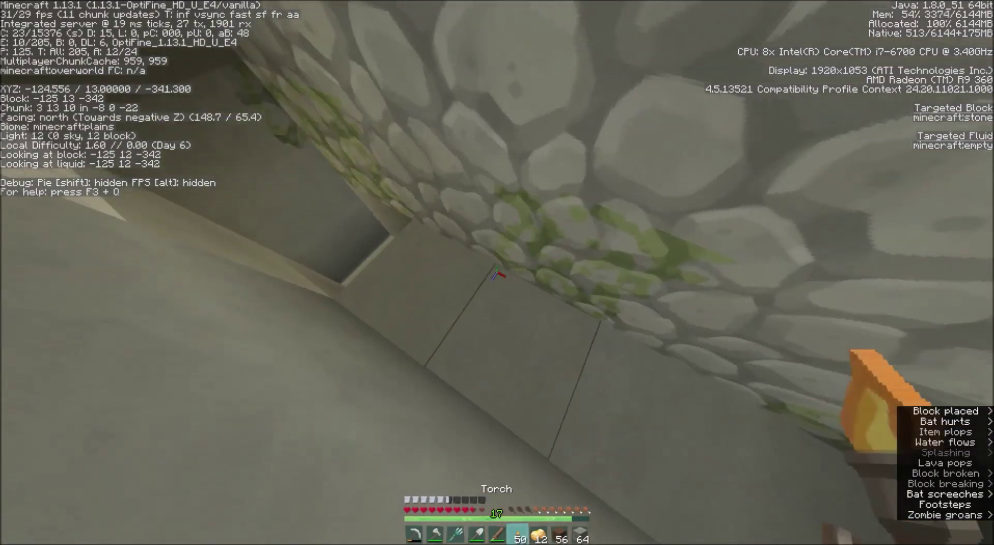
{"action": "right_click", "coordinate": [497, 267]}
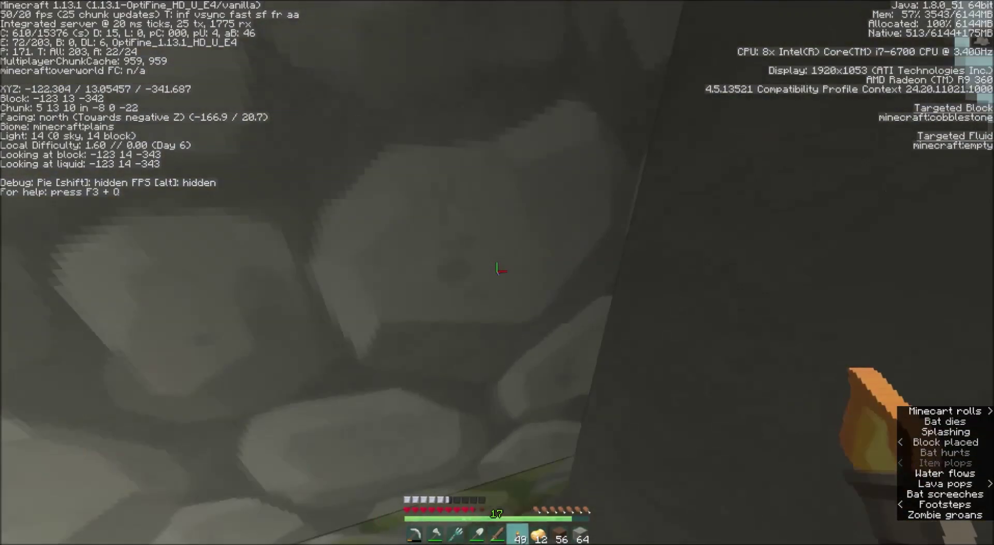
{"action": "key", "text": "1"}
{"action": "left_click", "coordinate": [497, 267]}
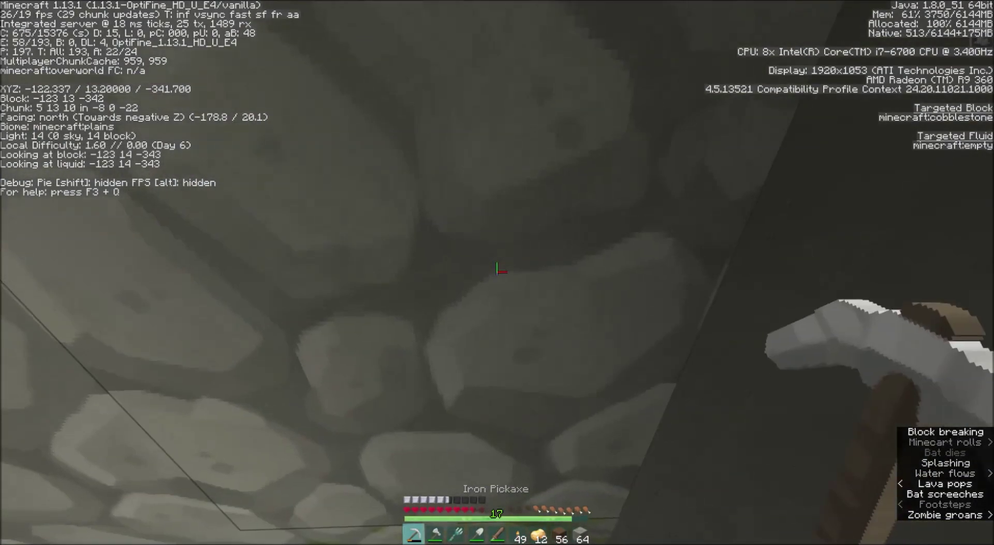
{"action": "left_click_drag", "start_coordinate": [497, 268], "coordinate": [497, 268]}
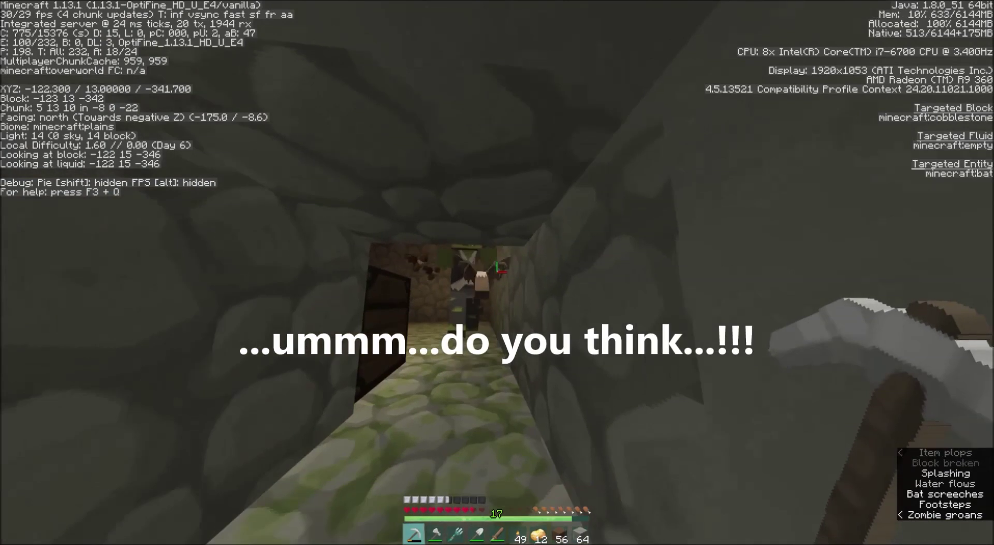
{"action": "key", "text": "3"}
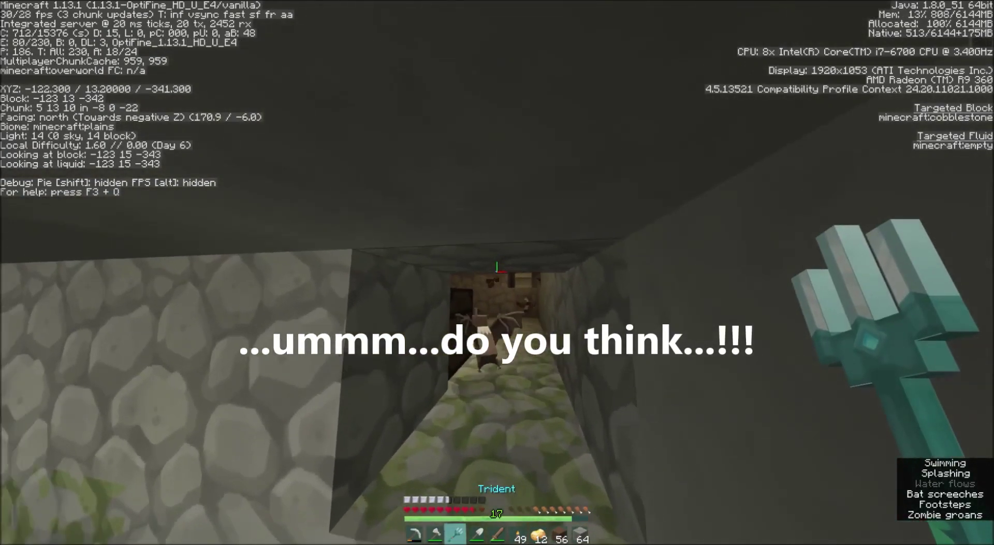
Attack the bats in the corridor with the trident.
{"action": "left_click", "coordinate": [497, 268]}
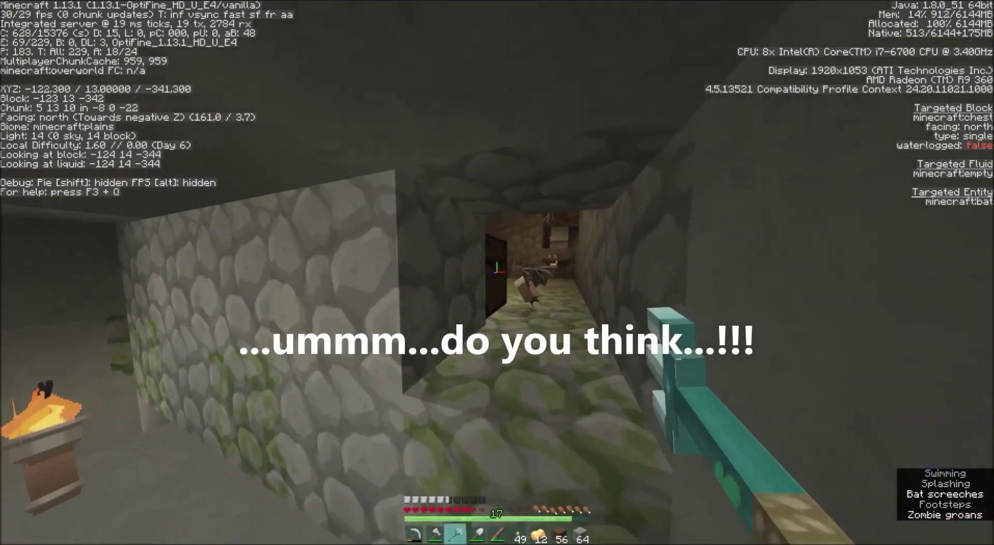
{"action": "left_click", "coordinate": [497, 267]}
{"action": "left_click", "coordinate": [497, 268]}
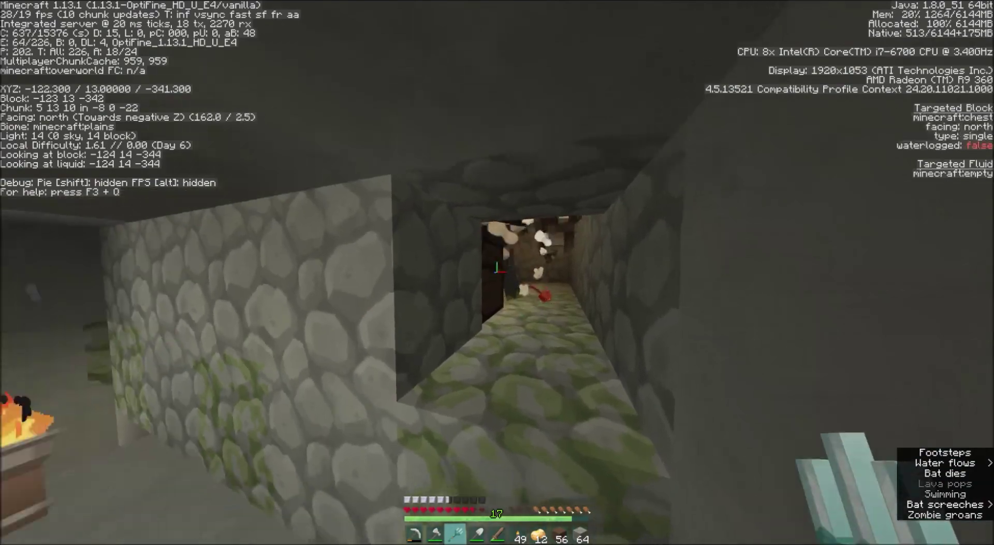
Take the wheat from the corridor chest and close it.
{"action": "right_click", "coordinate": [497, 268]}
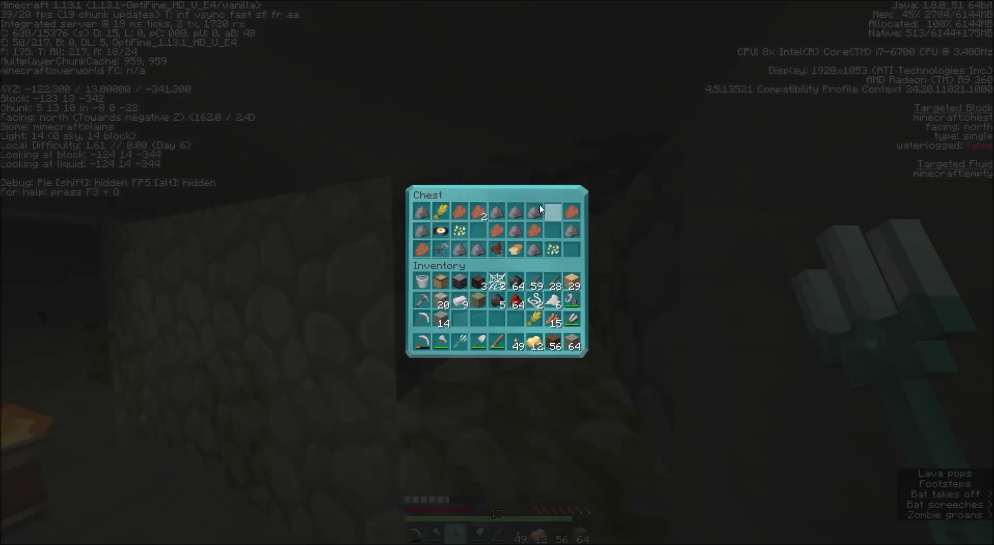
{"action": "left_click", "coordinate": [440, 215], "text": "shift"}
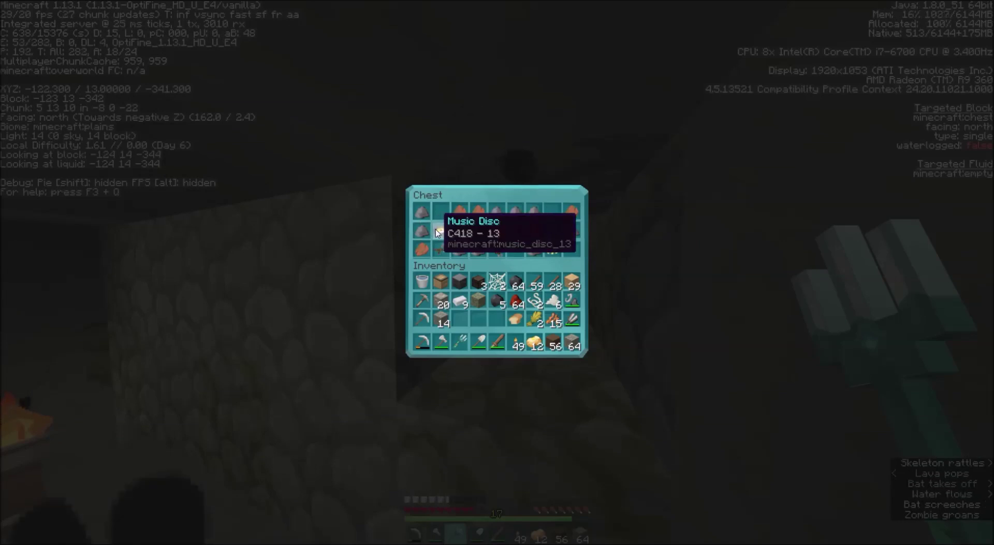
{"action": "key", "text": "Escape"}
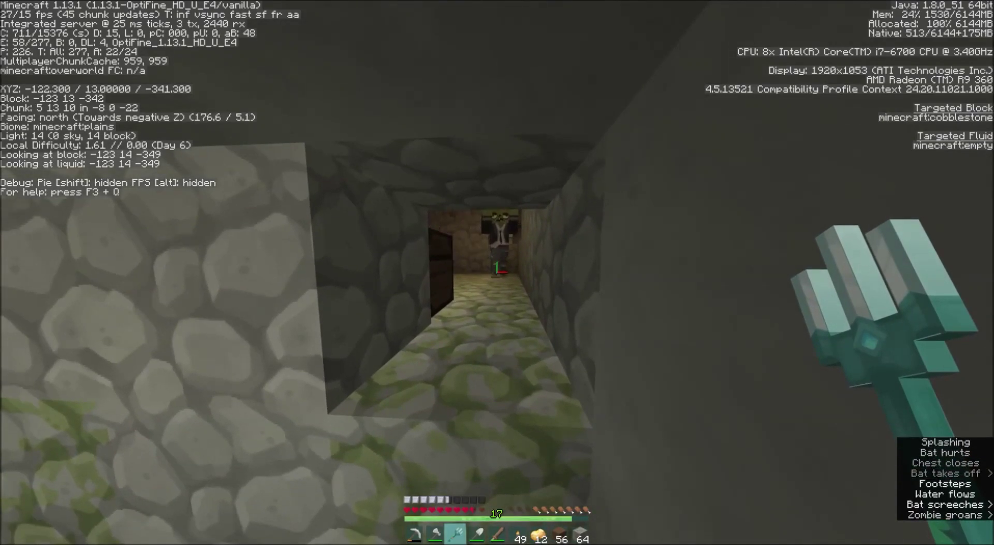
Throw the trident at the first zombies coming down the mossy tunnel.
{"action": "key", "text": "9"}
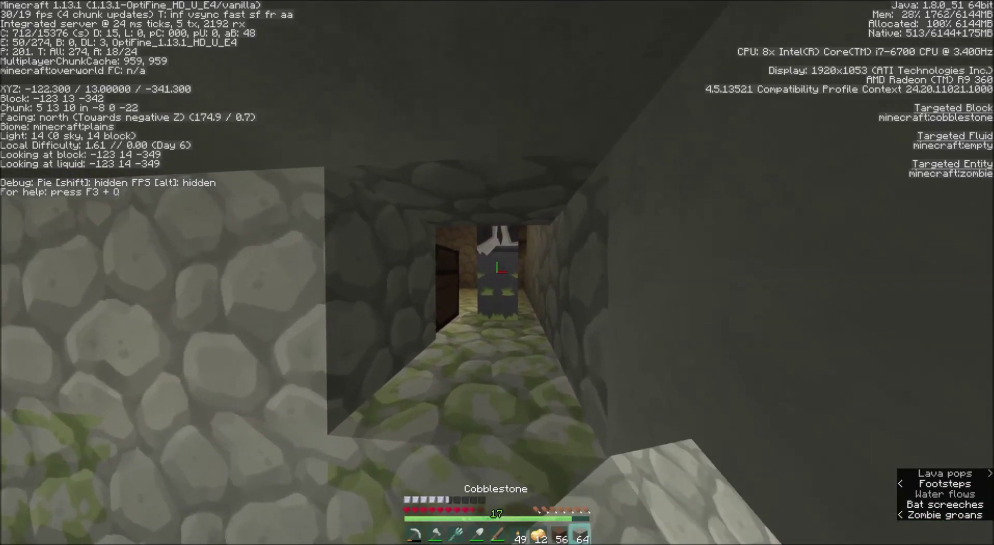
{"action": "key", "text": "3"}
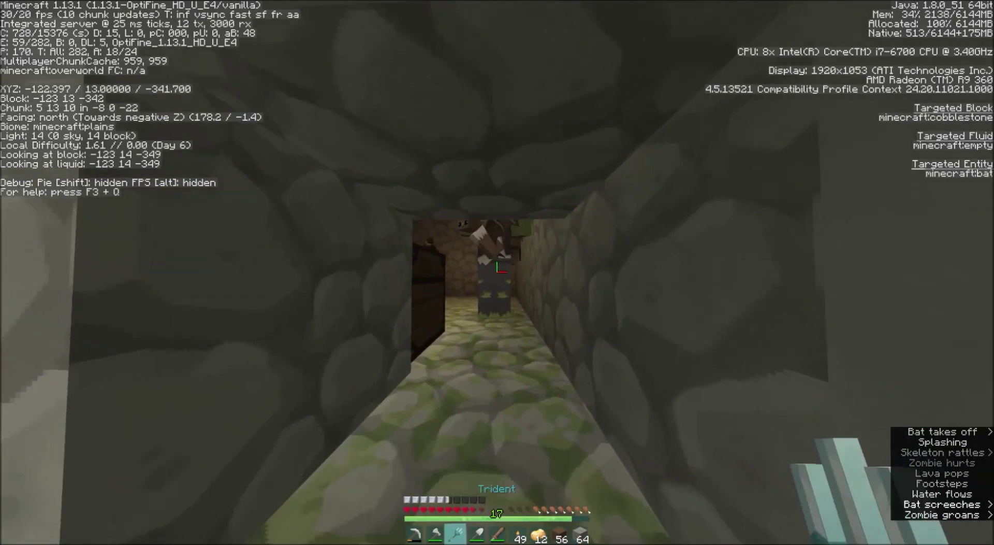
{"action": "right_click", "coordinate": [497, 273]}
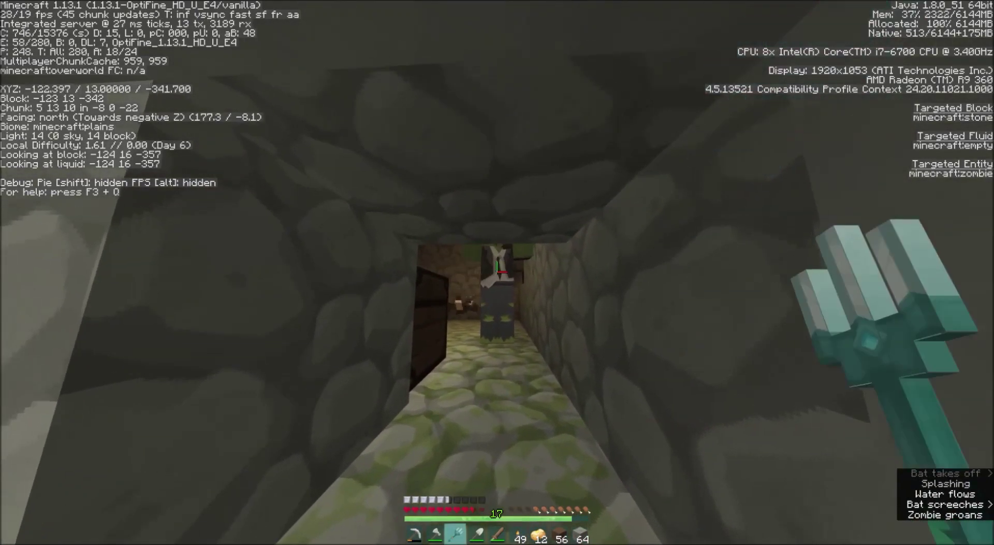
{"action": "right_click", "coordinate": [497, 273]}
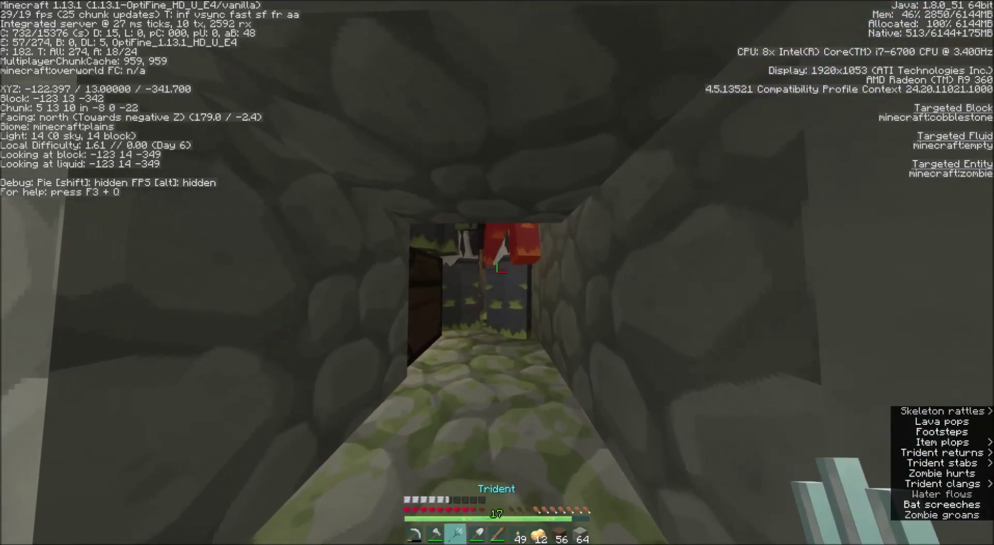
{"action": "right_click", "coordinate": [497, 267]}
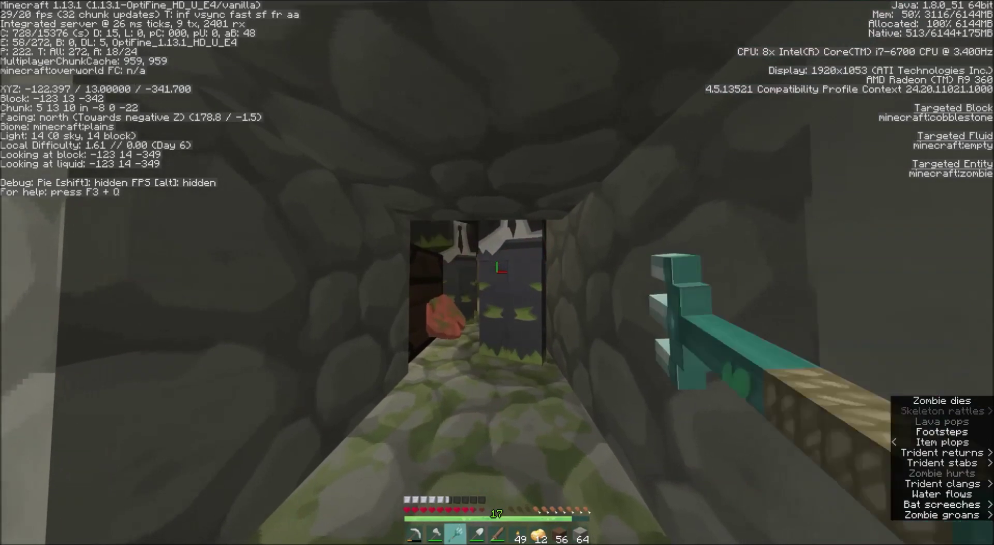
{"action": "right_click", "coordinate": [497, 267]}
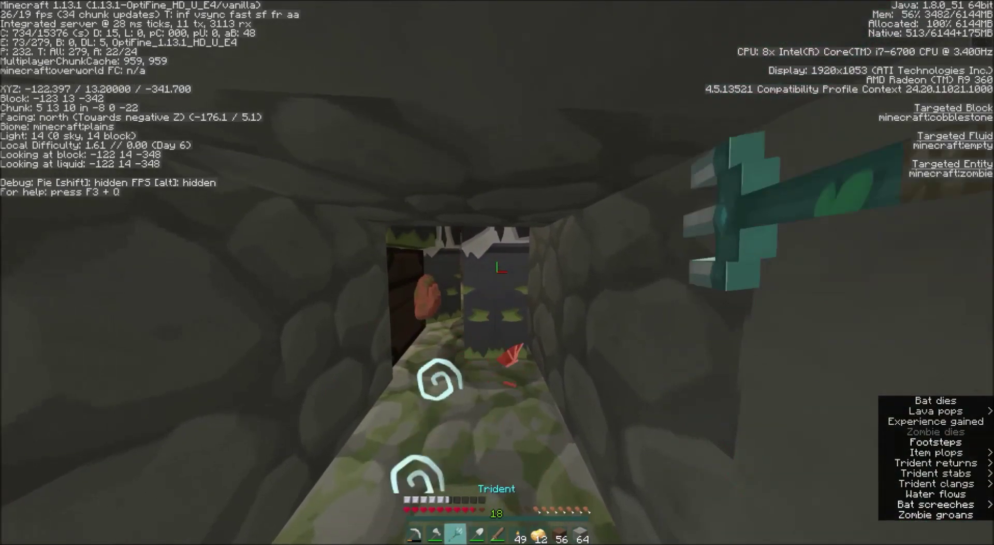
{"action": "right_click", "coordinate": [497, 268]}
{"action": "right_click", "coordinate": [497, 268]}
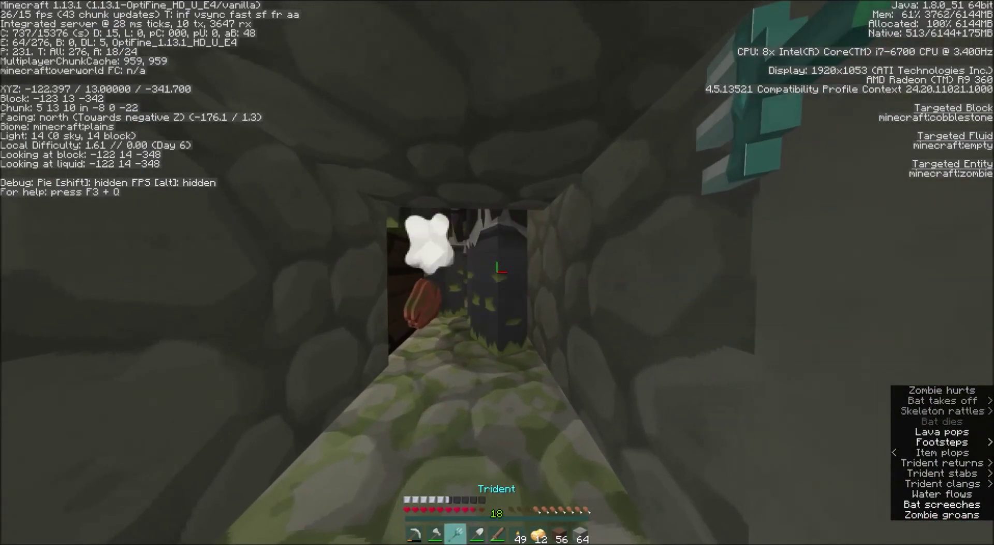
Keep throwing the trident until the remaining zombies in the tunnel die.
{"action": "right_click", "coordinate": [497, 268]}
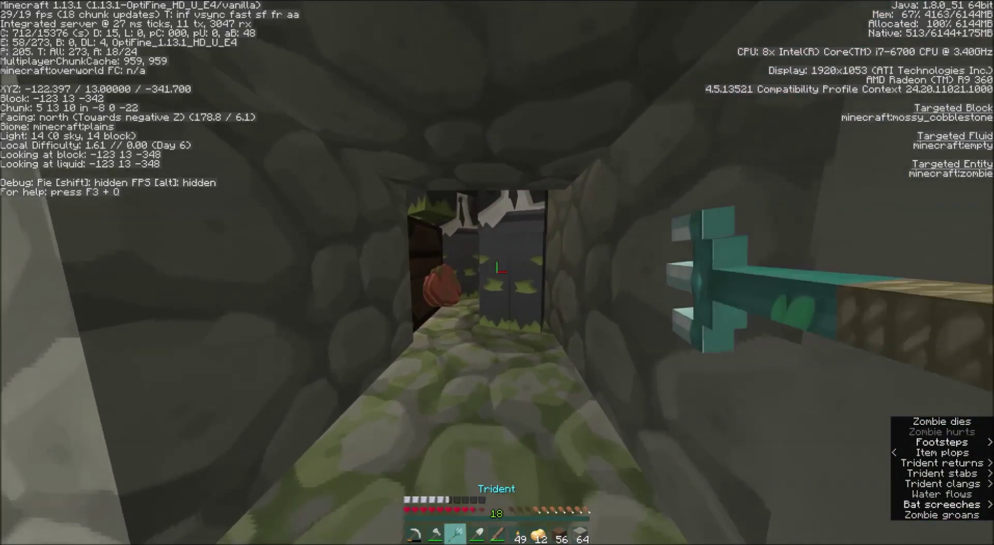
{"action": "right_click", "coordinate": [497, 268]}
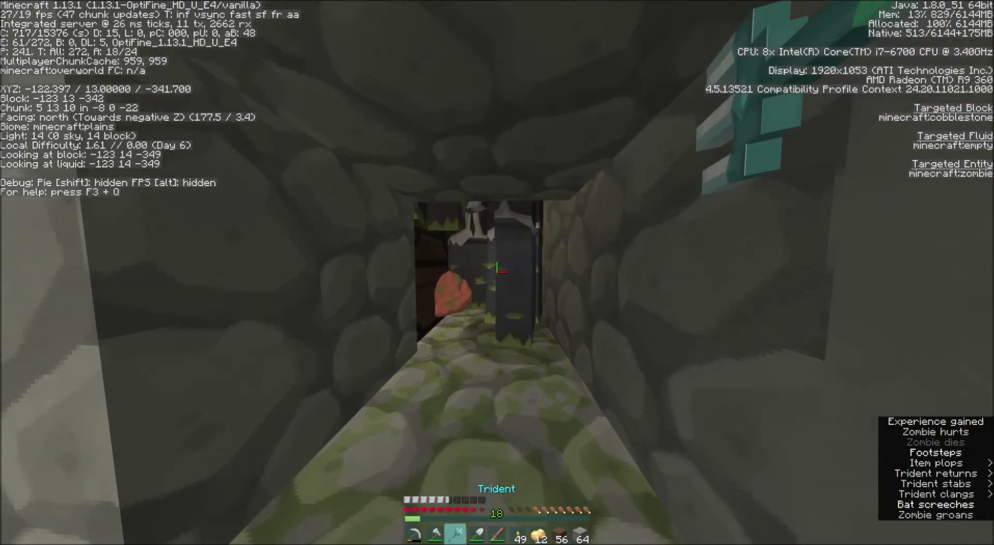
{"action": "right_click", "coordinate": [497, 268]}
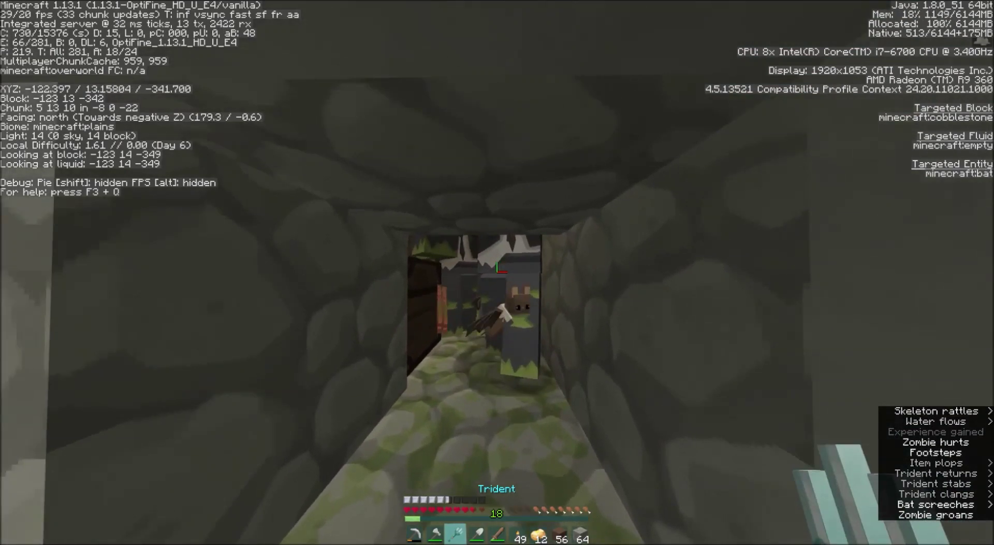
{"action": "right_click", "coordinate": [497, 267]}
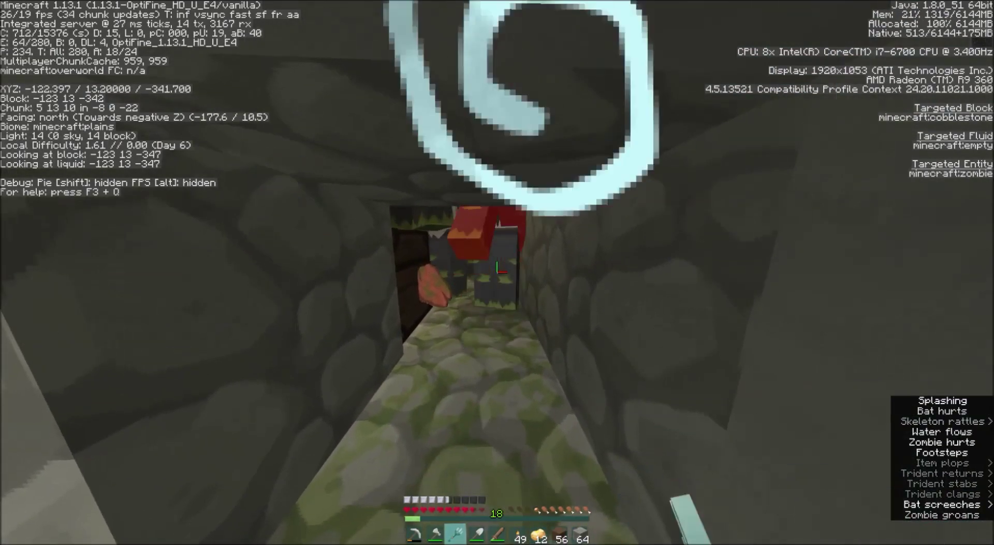
{"action": "right_click", "coordinate": [497, 267]}
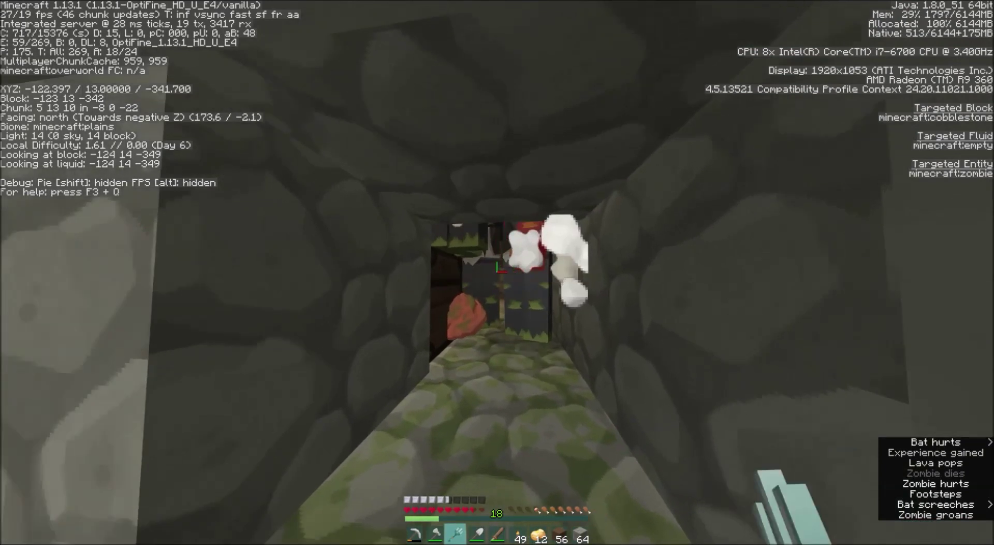
{"action": "right_click", "coordinate": [497, 268]}
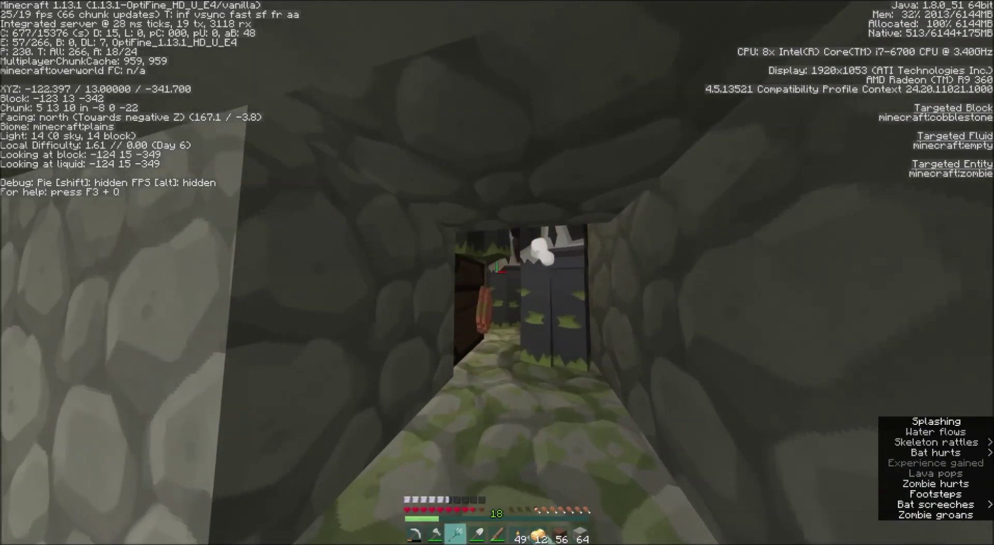
{"action": "right_click", "coordinate": [497, 268]}
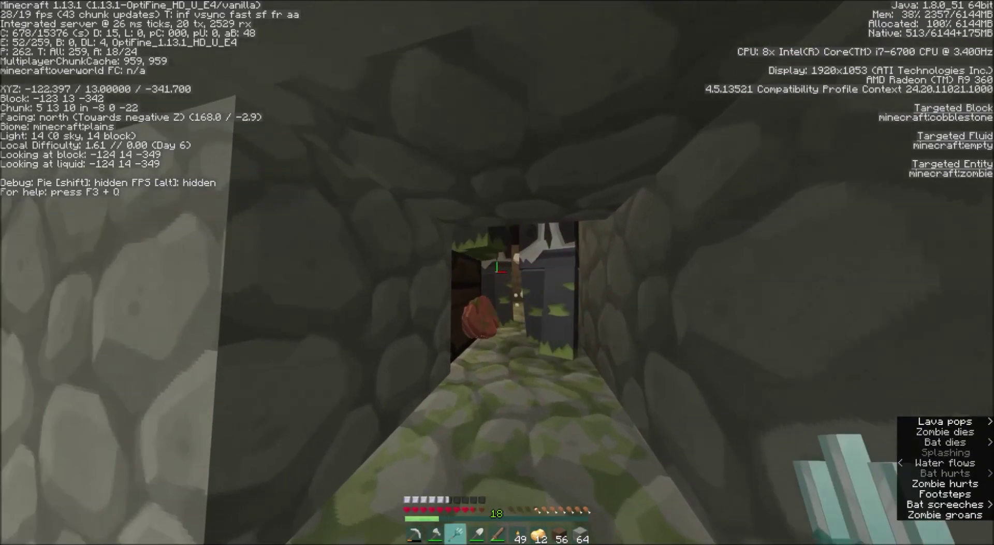
{"action": "right_click", "coordinate": [497, 268]}
Walk along the tunnel until facing the dungeon chest.
{"action": "key", "text": "w"}
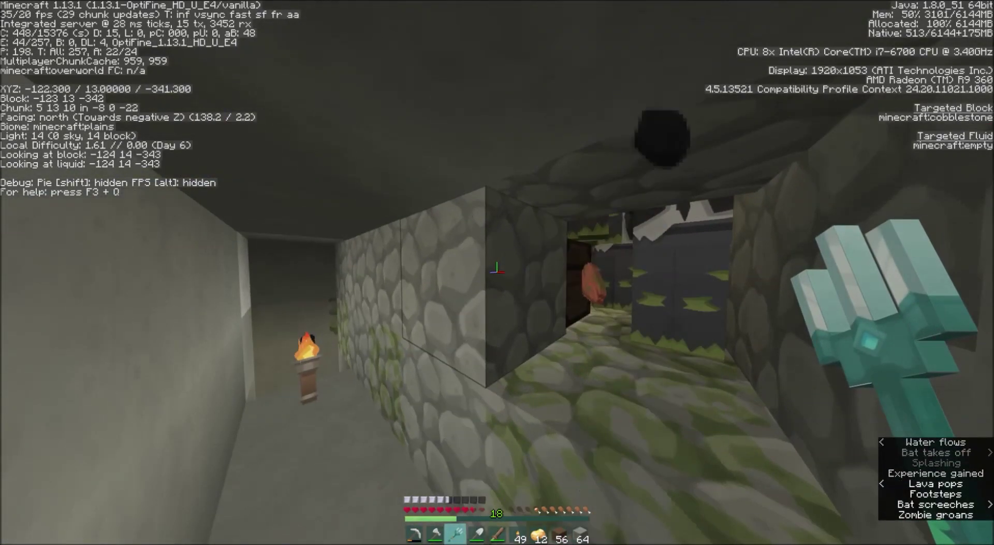
{"action": "scroll", "coordinate": [497, 267], "scroll_direction": "up", "scroll_amount": 2}
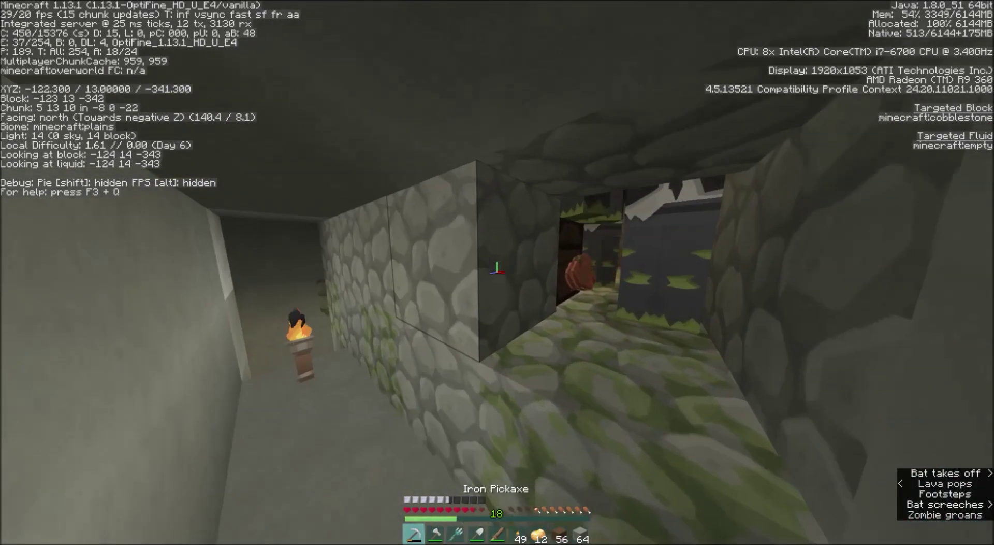
{"action": "key", "text": "w"}
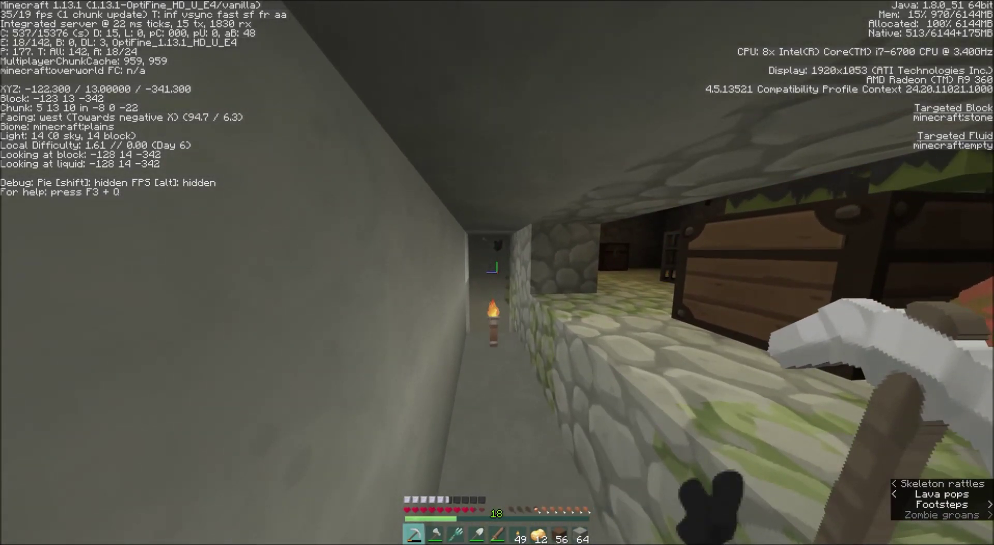
{"action": "key", "text": "w"}
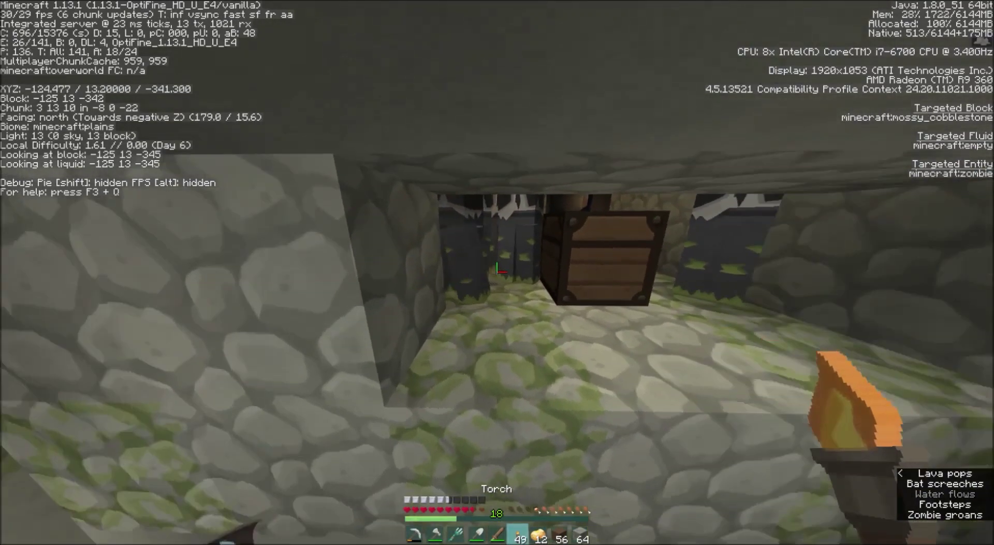
{"action": "key", "text": "w"}
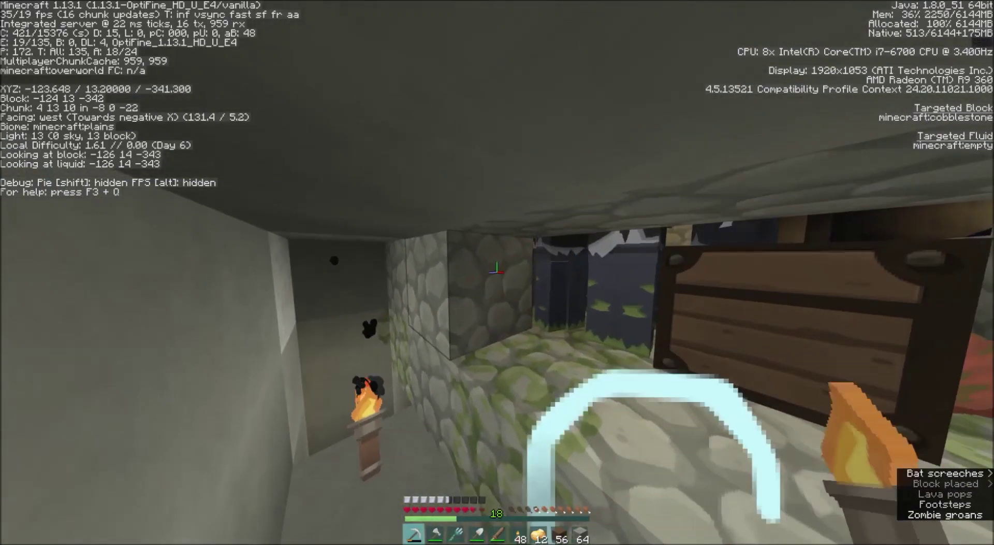
Mine the cobblestone beside the chest, torch the dungeon wall, and break another block.
{"action": "key", "text": "1"}
{"action": "left_click_drag", "start_coordinate": [494, 267], "coordinate": [494, 268]}
{"action": "key", "text": "w"}
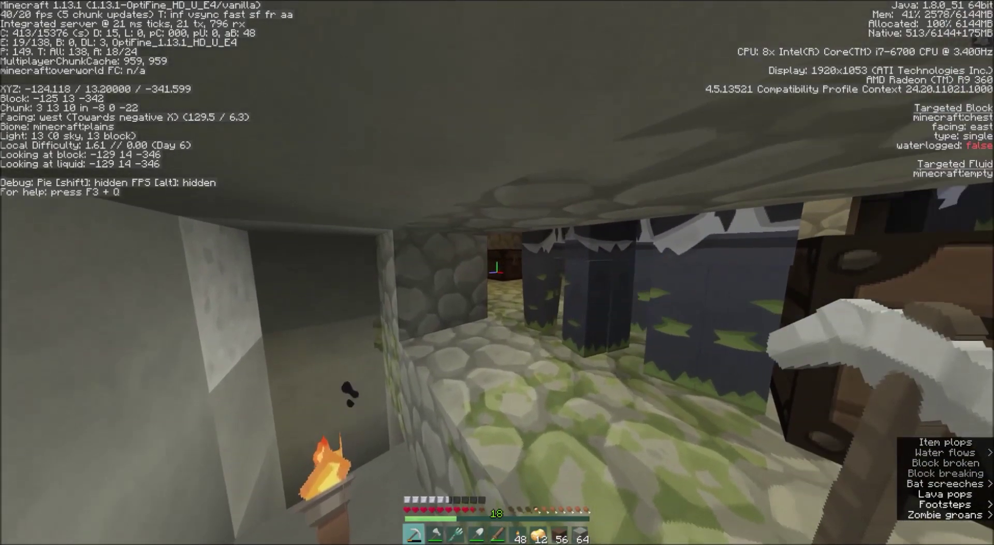
{"action": "key", "text": "6"}
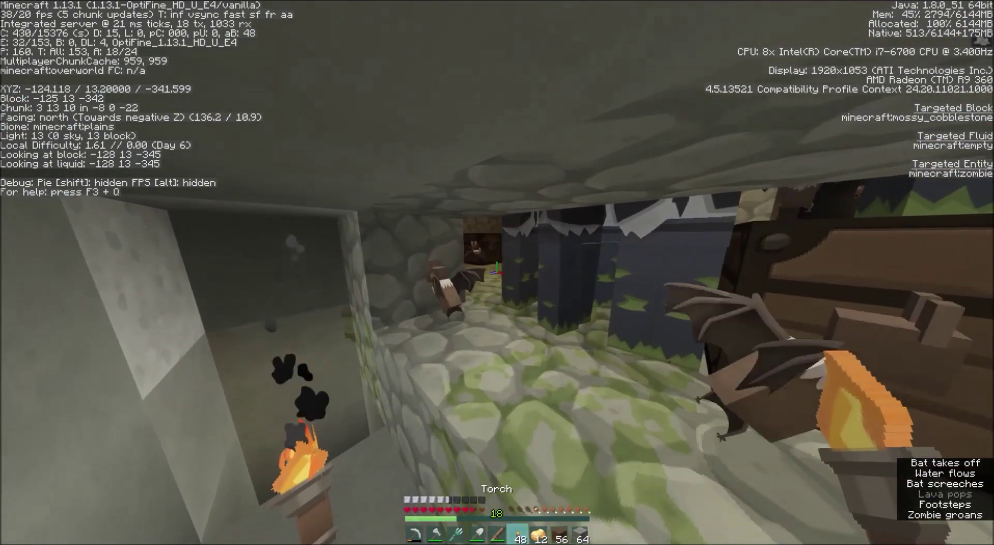
{"action": "right_click", "coordinate": [496, 269]}
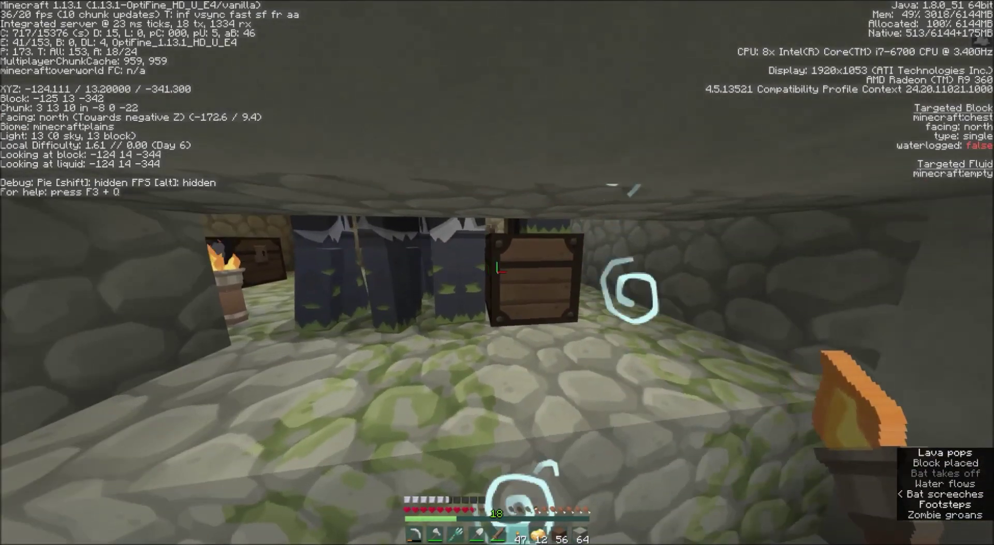
{"action": "key", "text": "1"}
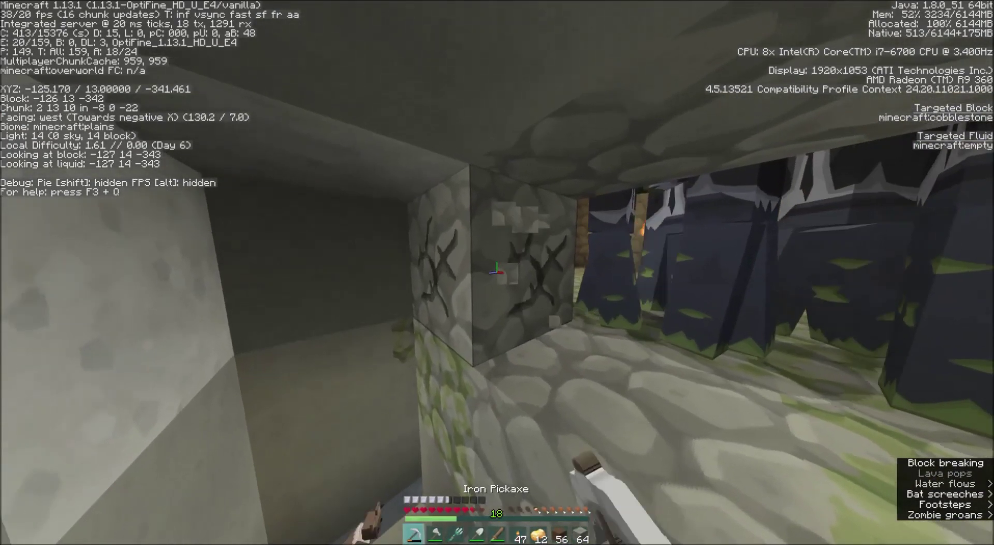
{"action": "left_click_drag", "start_coordinate": [496, 270], "coordinate": [496, 270]}
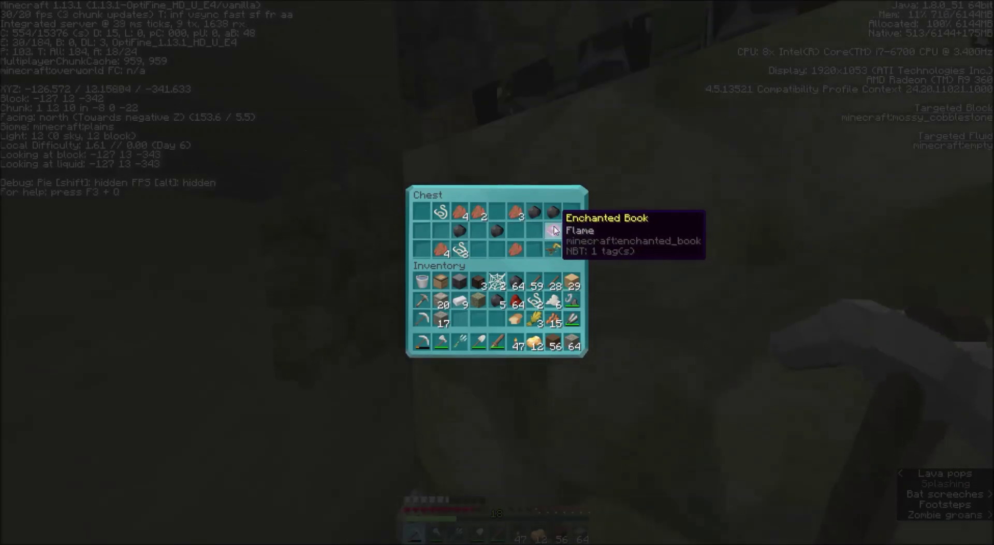
Grab the Flame enchanted book from the second dungeon chest.
{"action": "left_click", "coordinate": [554, 230]}
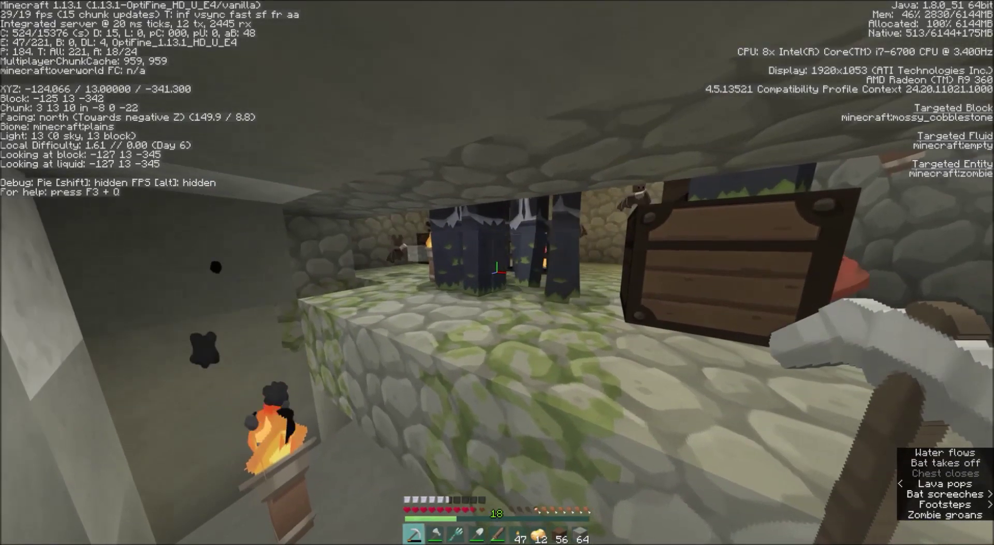
Walk to the spawner room and strike the zombie there three times.
{"action": "key", "text": "w"}
{"action": "key", "text": "w"}
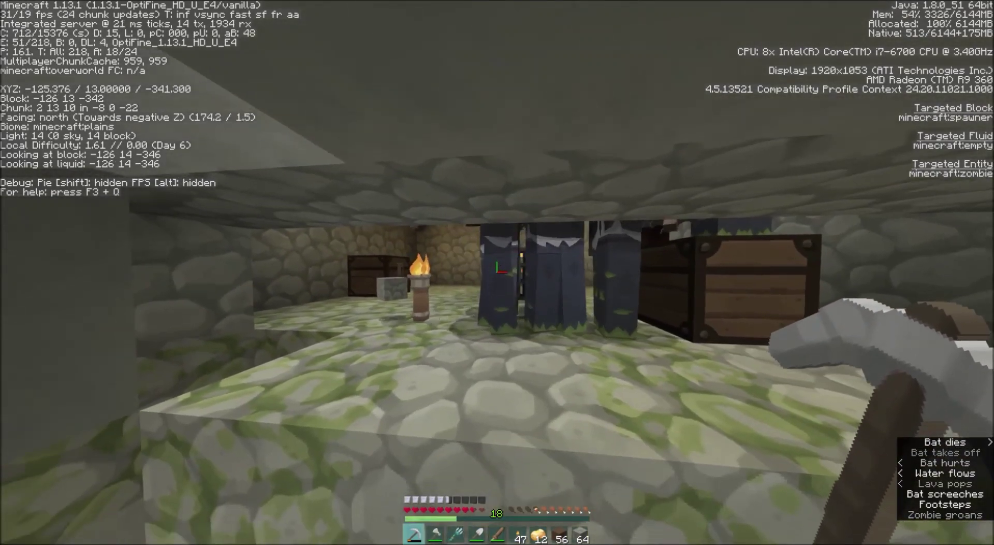
{"action": "left_click", "coordinate": [497, 271]}
{"action": "left_click", "coordinate": [497, 271]}
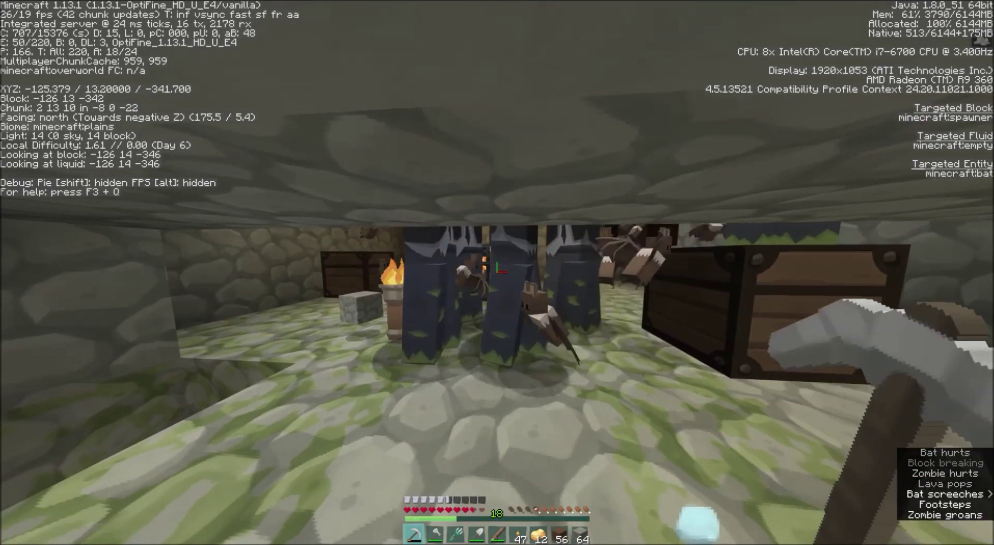
{"action": "left_click", "coordinate": [497, 270]}
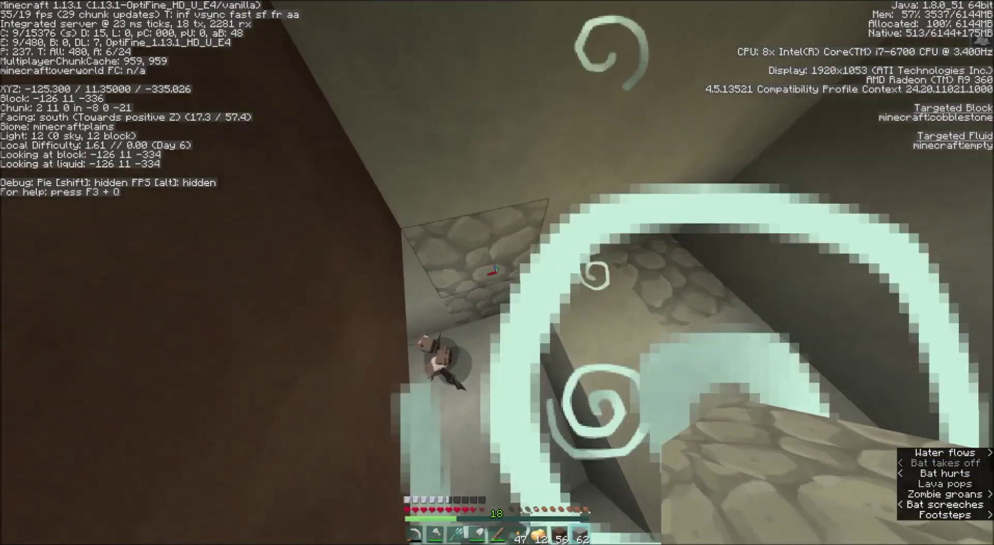
Kill the bat in the shaft with the trident and break a stone block.
{"action": "key", "text": "3"}
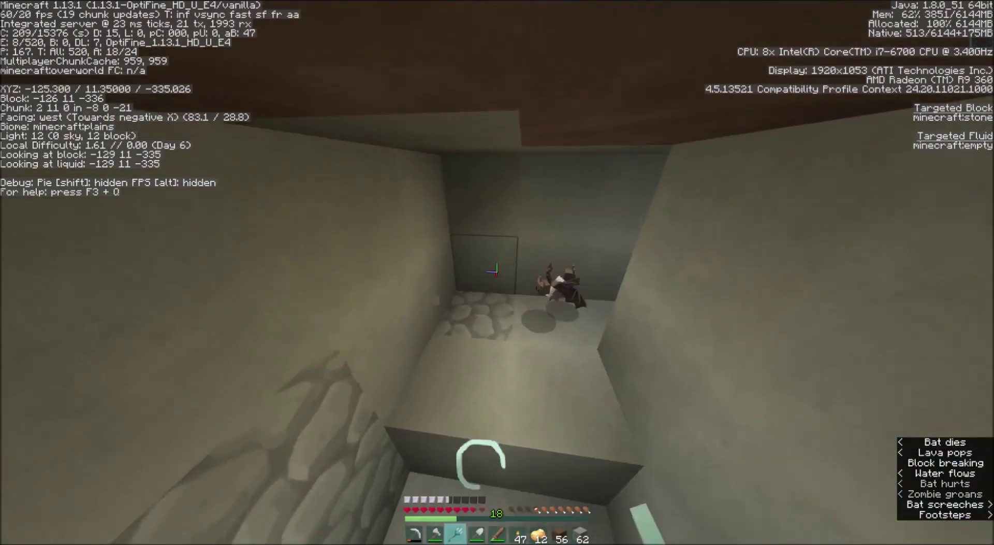
{"action": "left_click", "coordinate": [497, 272]}
{"action": "left_click", "coordinate": [497, 272]}
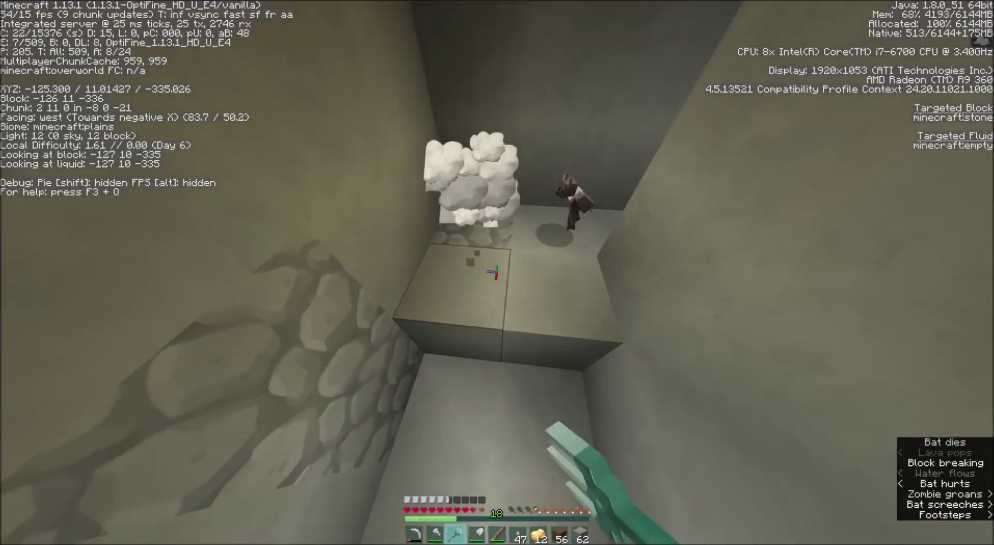
{"action": "left_click", "coordinate": [497, 272]}
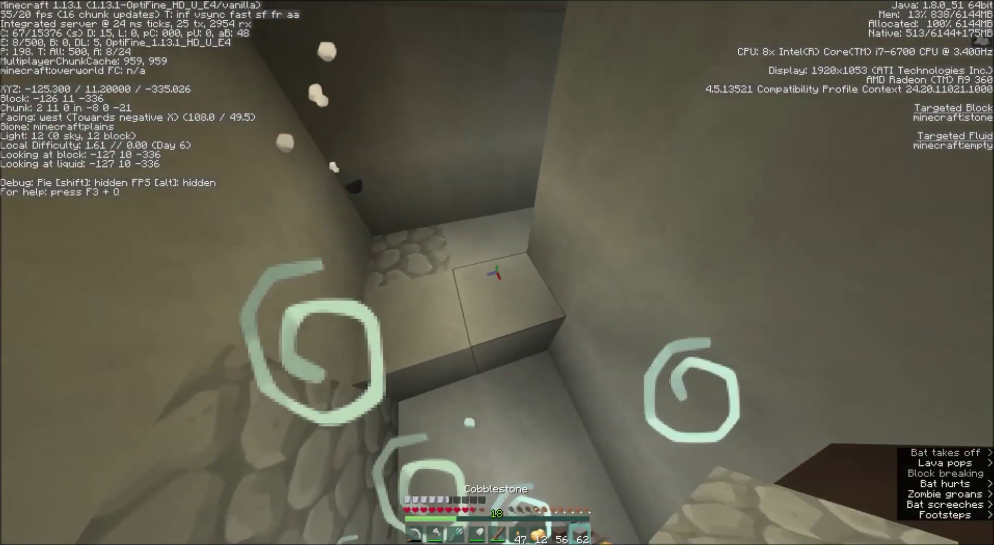
Place several cobblestone blocks in the shaft.
{"action": "key", "text": "9"}
{"action": "right_click", "coordinate": [497, 273]}
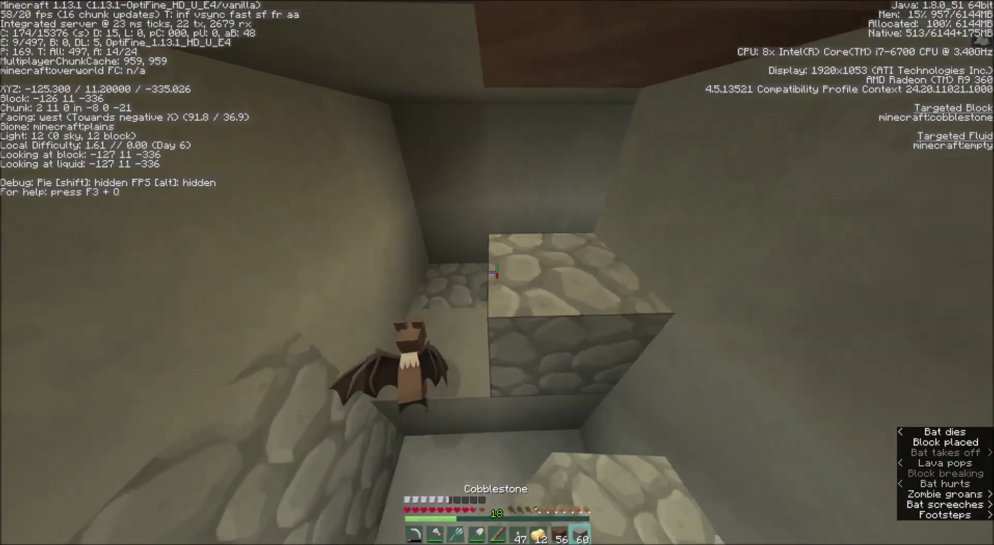
{"action": "right_click", "coordinate": [497, 272]}
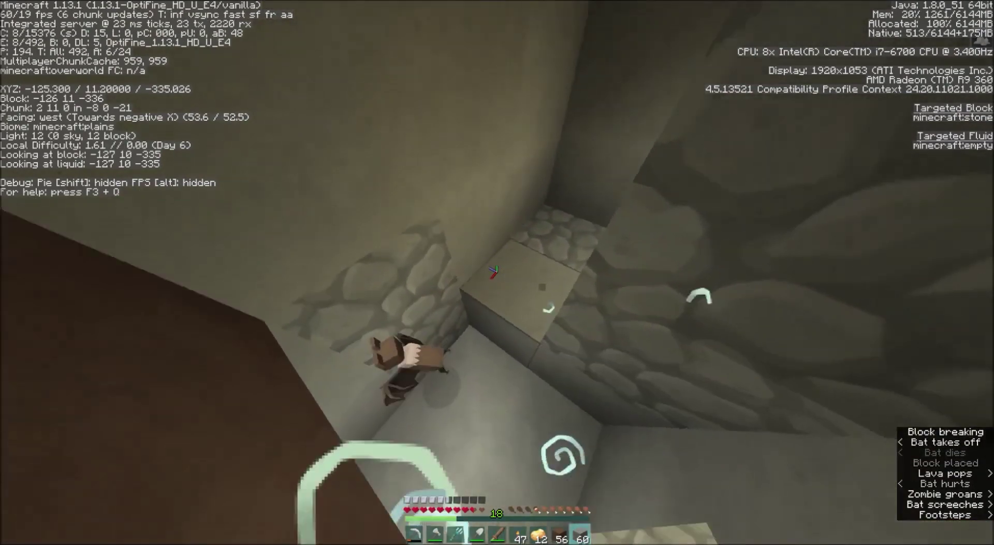
{"action": "right_click", "coordinate": [497, 273]}
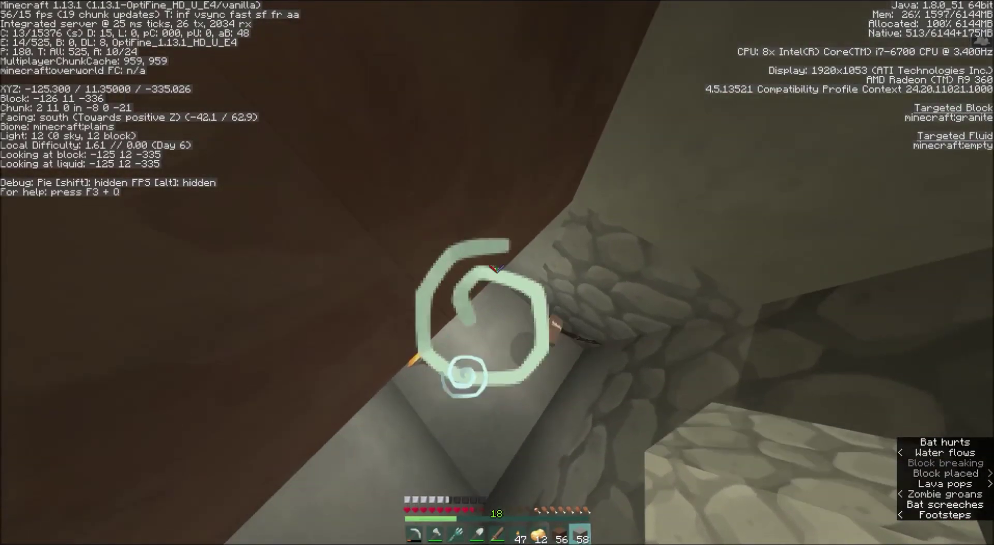
Kill the bats by the wall and patch the floor with cobblestone.
{"action": "left_click", "coordinate": [497, 273]}
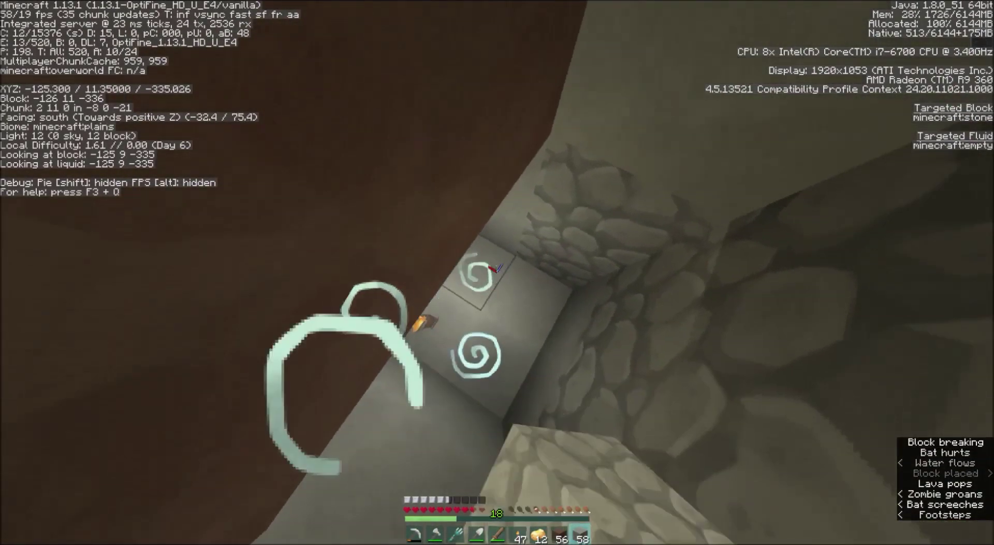
{"action": "scroll", "coordinate": [497, 272], "scroll_direction": "down", "scroll_amount": 1}
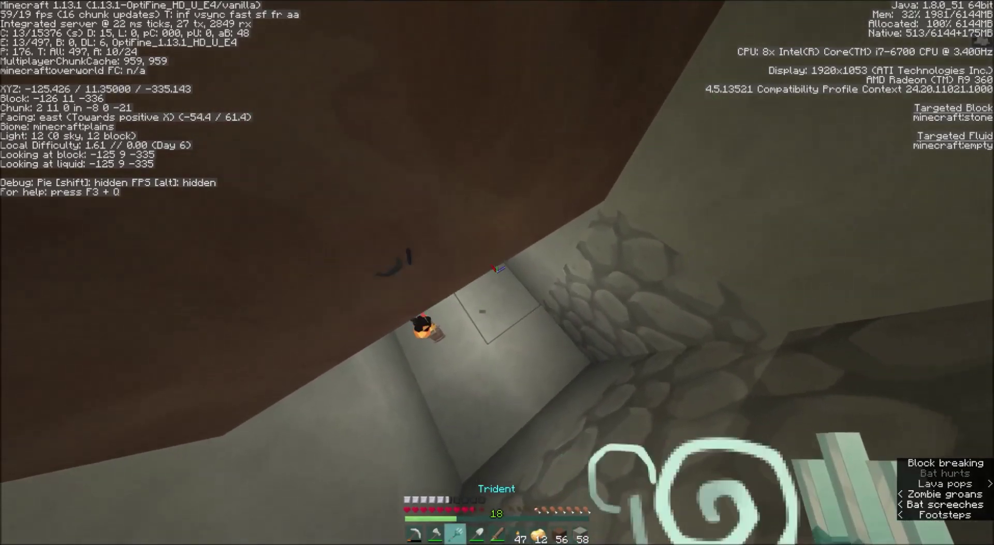
{"action": "key", "text": "w"}
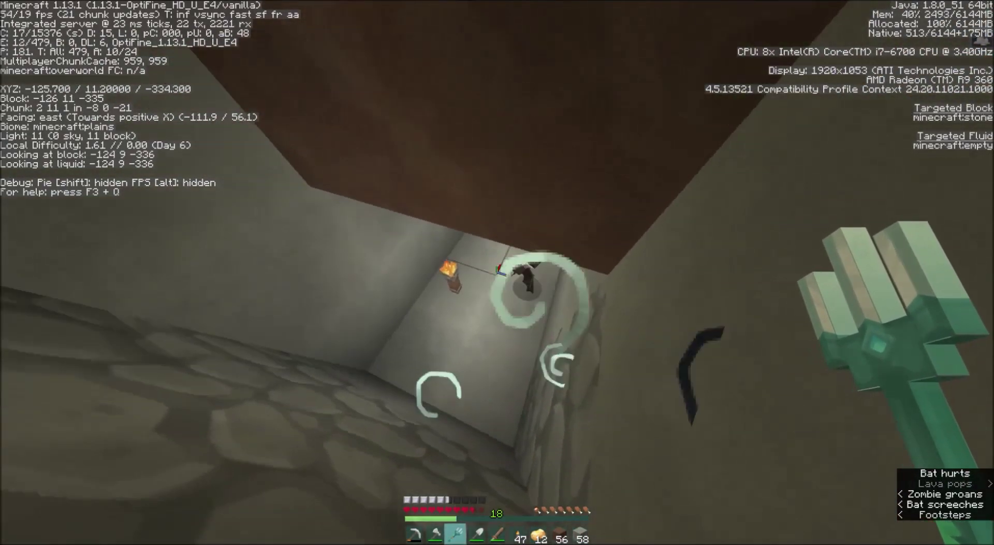
{"action": "left_click", "coordinate": [497, 272]}
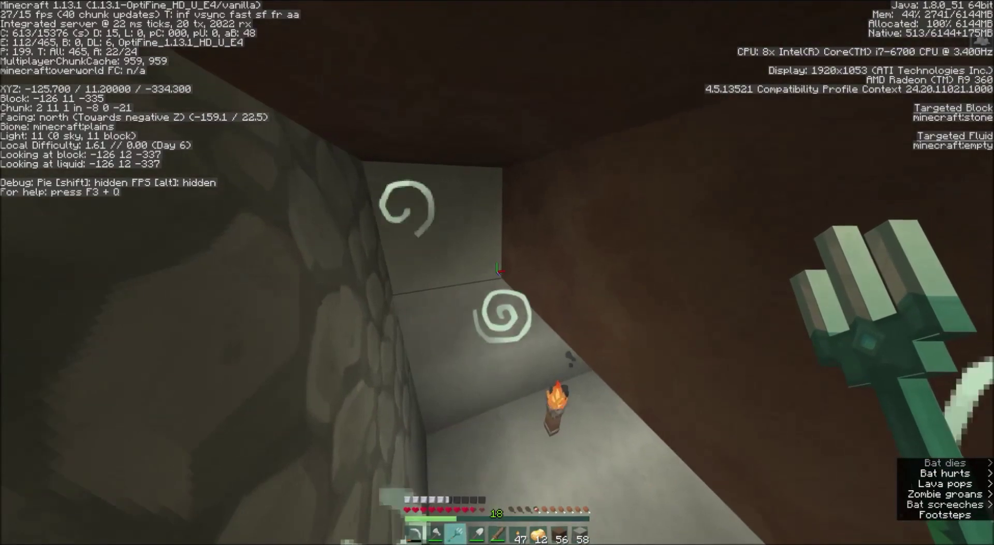
{"action": "key", "text": "9"}
{"action": "right_click", "coordinate": [497, 273]}
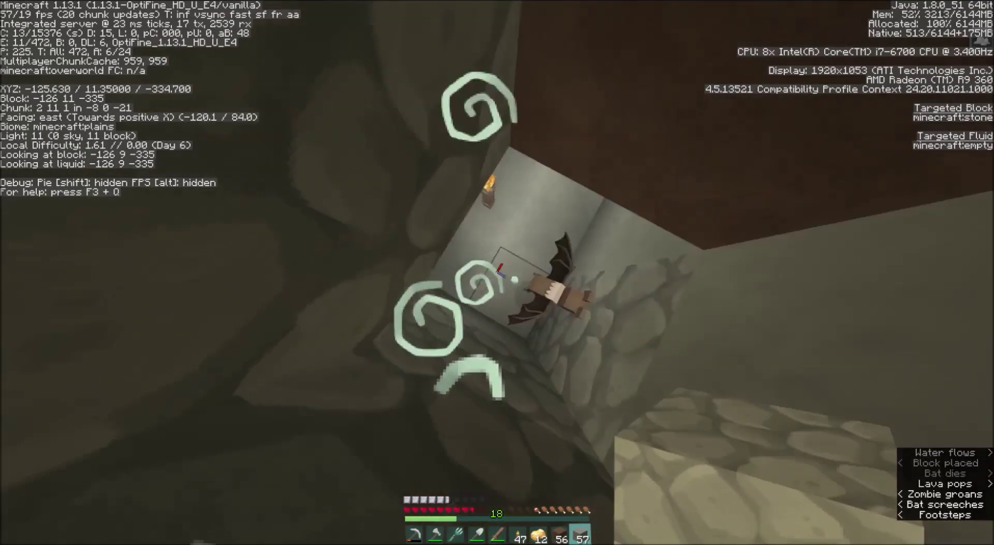
{"action": "left_click", "coordinate": [497, 272]}
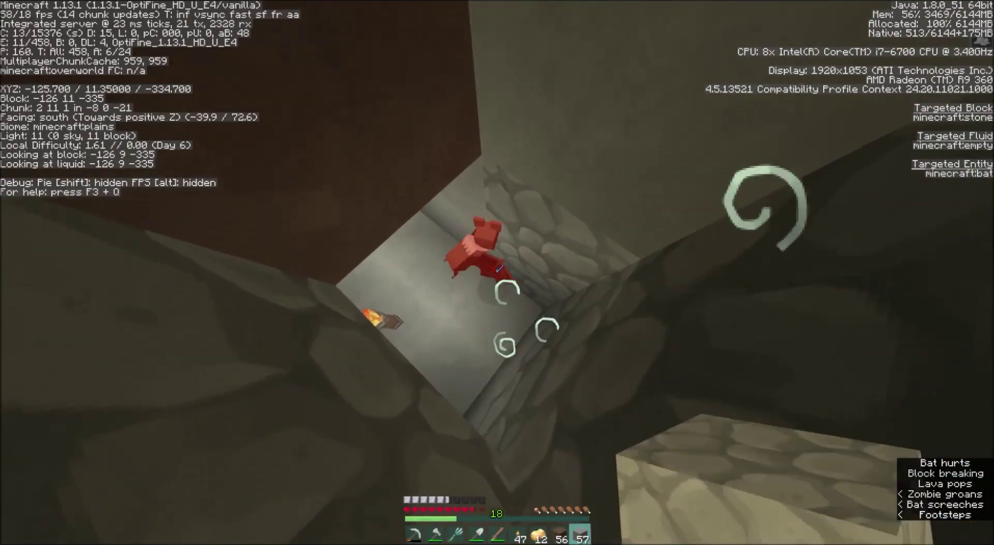
{"action": "left_click", "coordinate": [497, 272]}
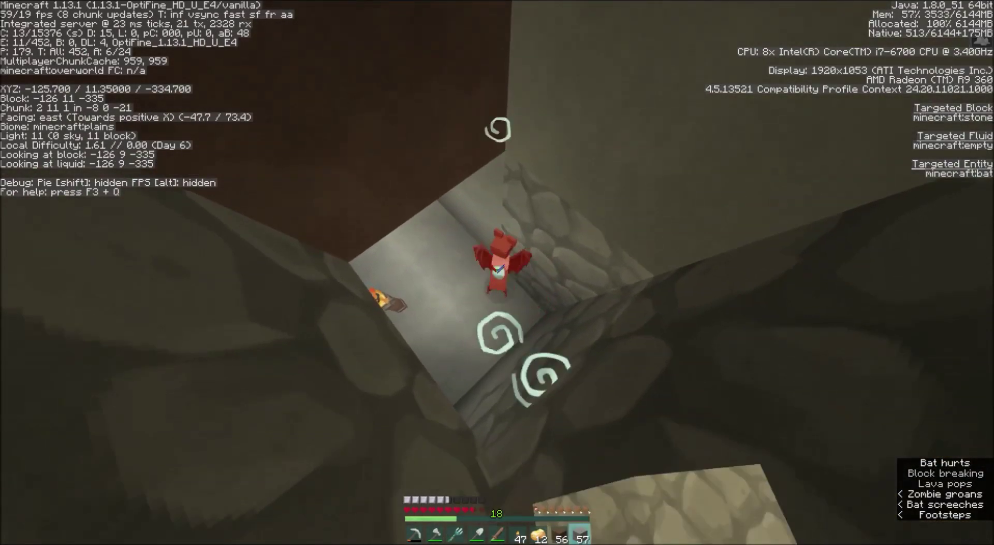
{"action": "left_click", "coordinate": [497, 272]}
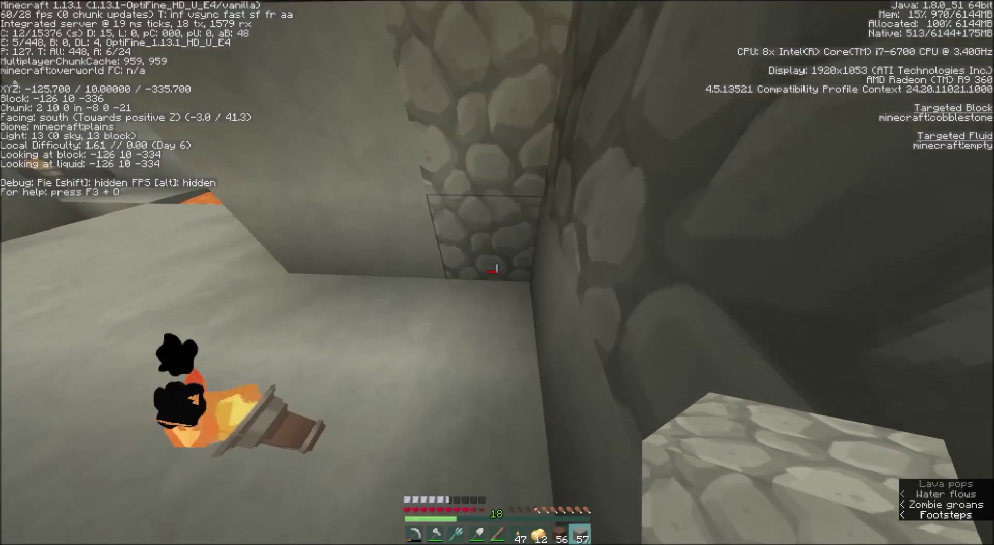
Fill the corridor with cobblestone blocks and cover the adjacent lava.
{"action": "right_click", "coordinate": [497, 273]}
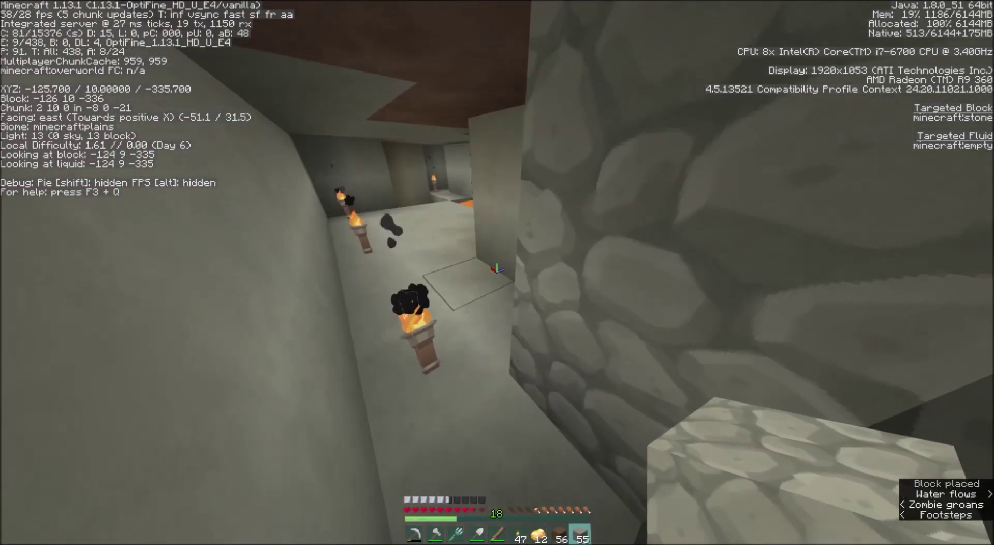
{"action": "right_click", "coordinate": [497, 272]}
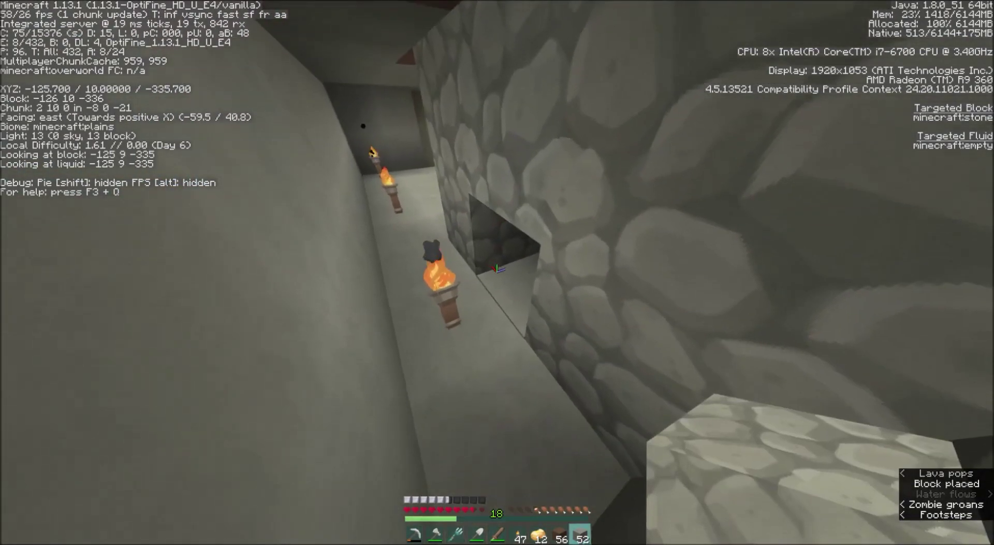
{"action": "right_click", "coordinate": [497, 273]}
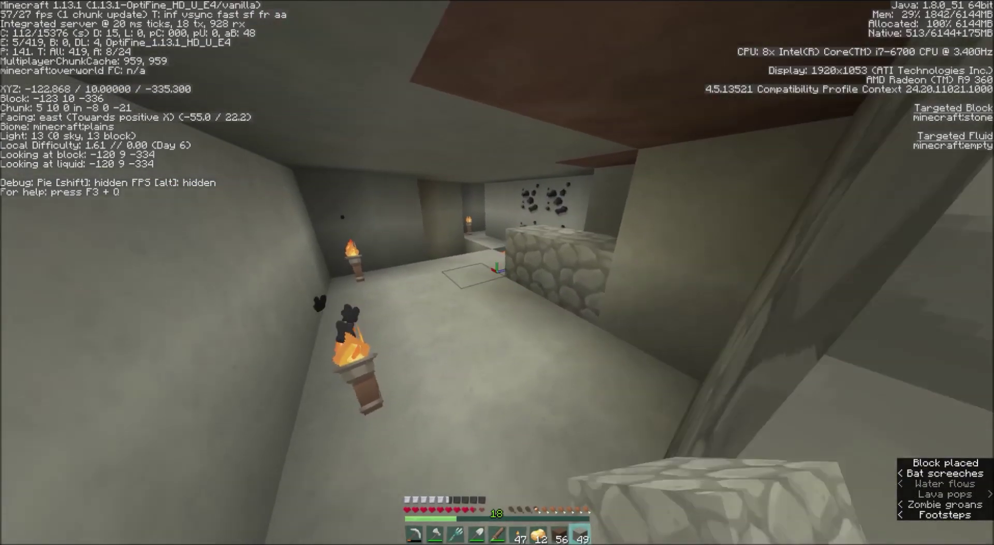
{"action": "right_click", "coordinate": [497, 272]}
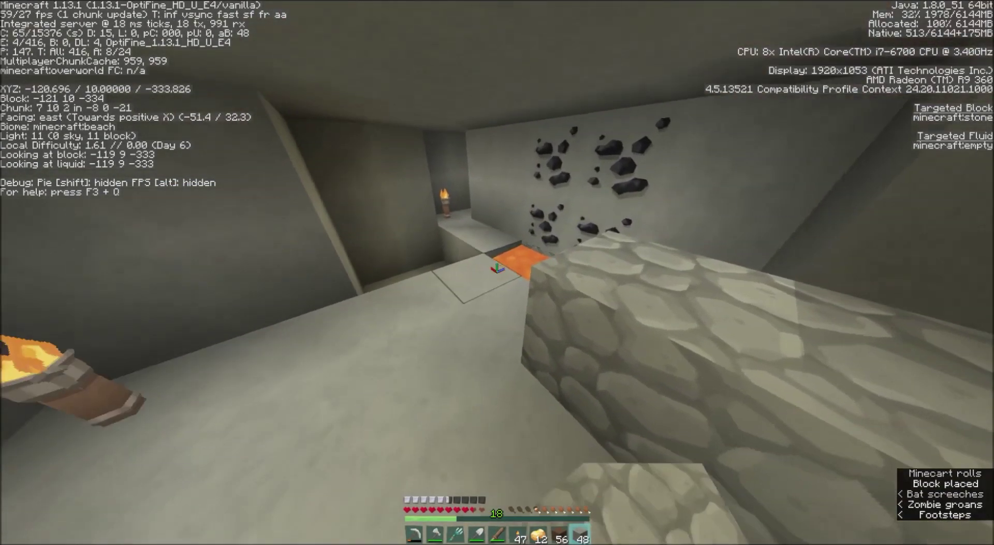
{"action": "right_click", "coordinate": [497, 273]}
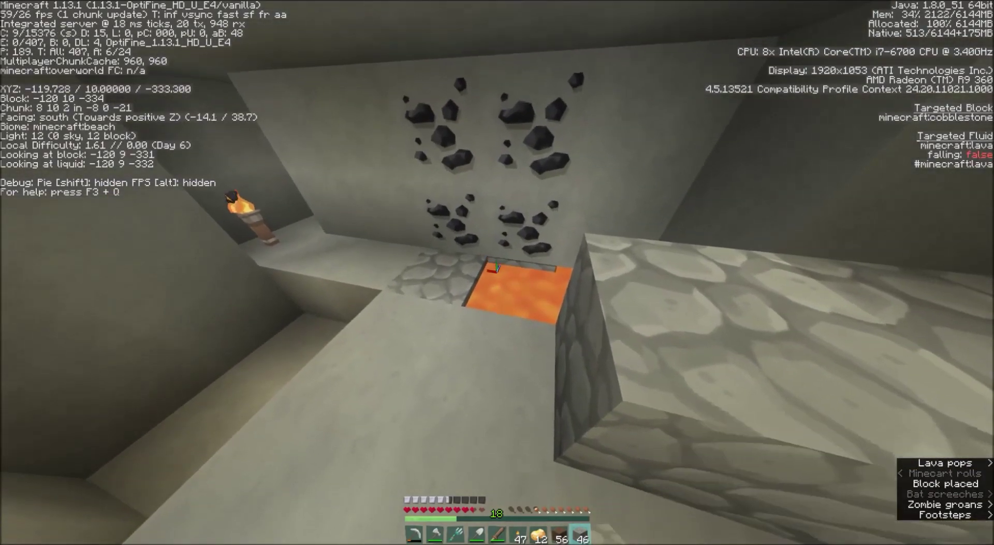
{"action": "right_click", "coordinate": [497, 272]}
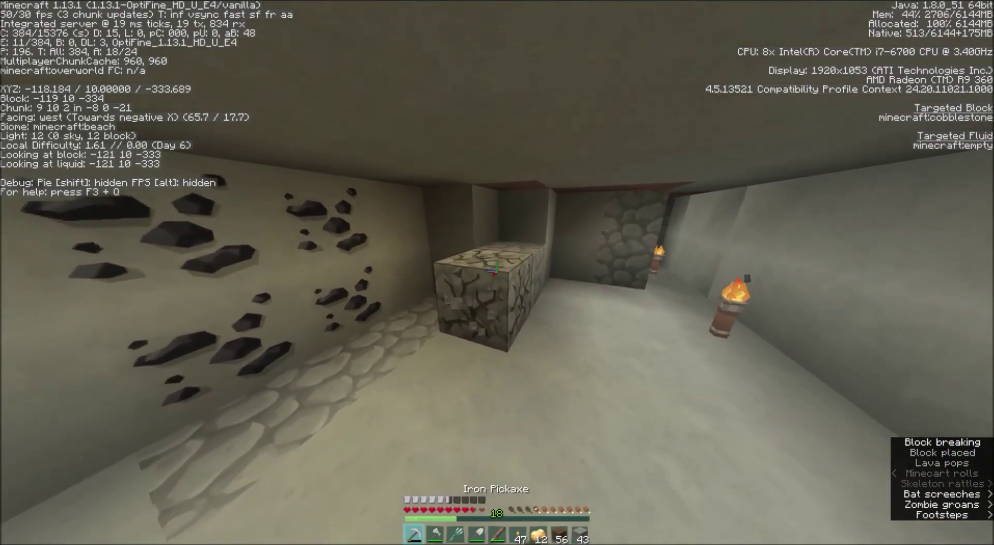
Mine four stone blocks from the wall, exposing lava behind it.
{"action": "left_click", "coordinate": [493, 269]}
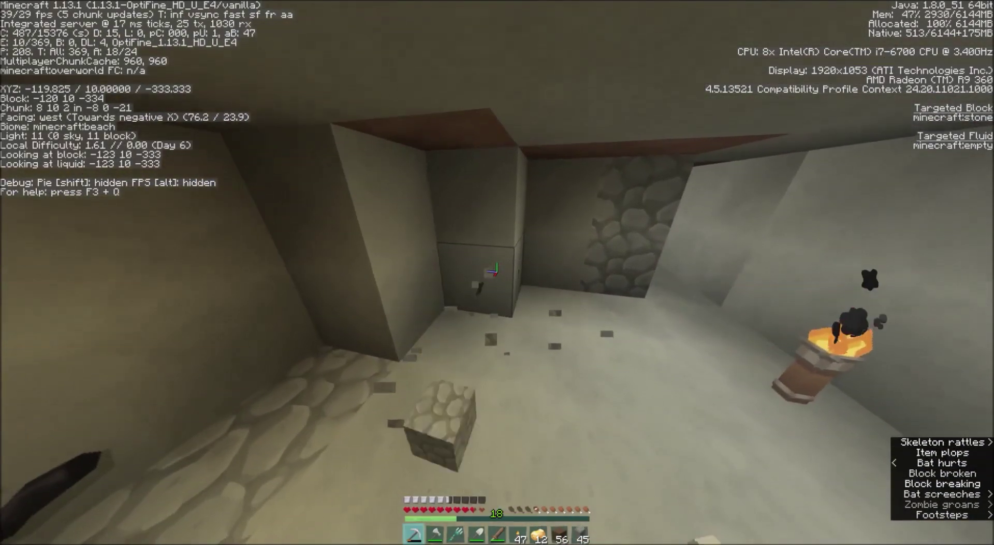
{"action": "left_click", "coordinate": [493, 270]}
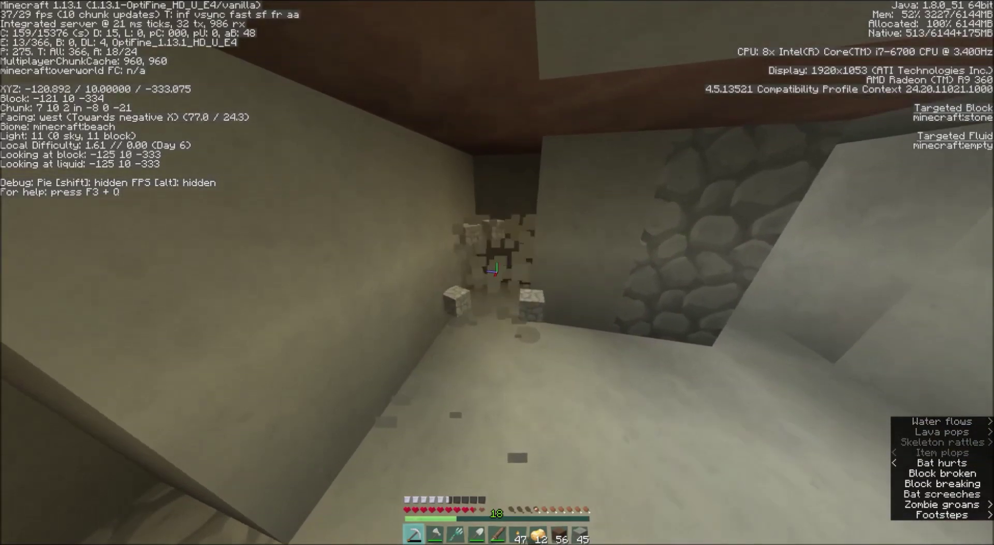
{"action": "left_click", "coordinate": [493, 269]}
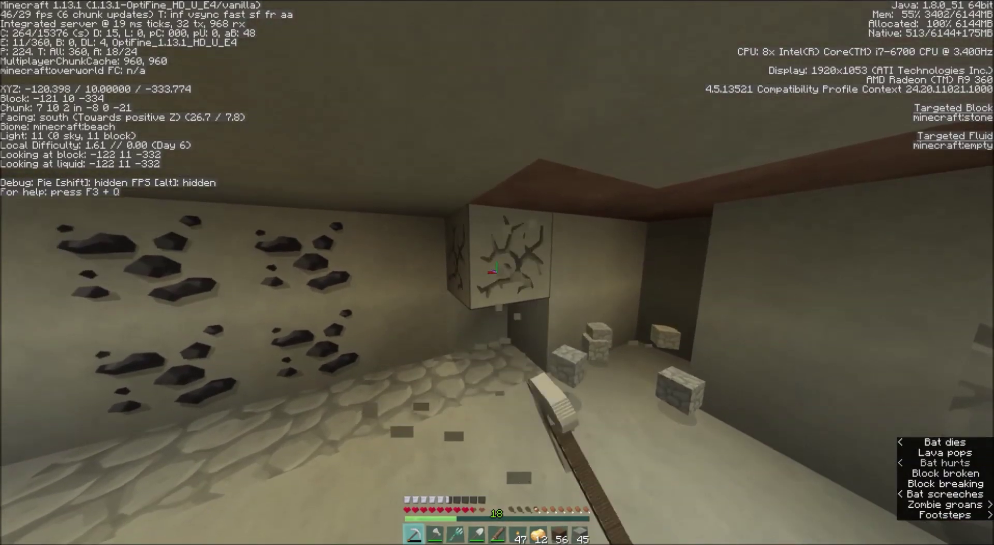
{"action": "left_click", "coordinate": [493, 270]}
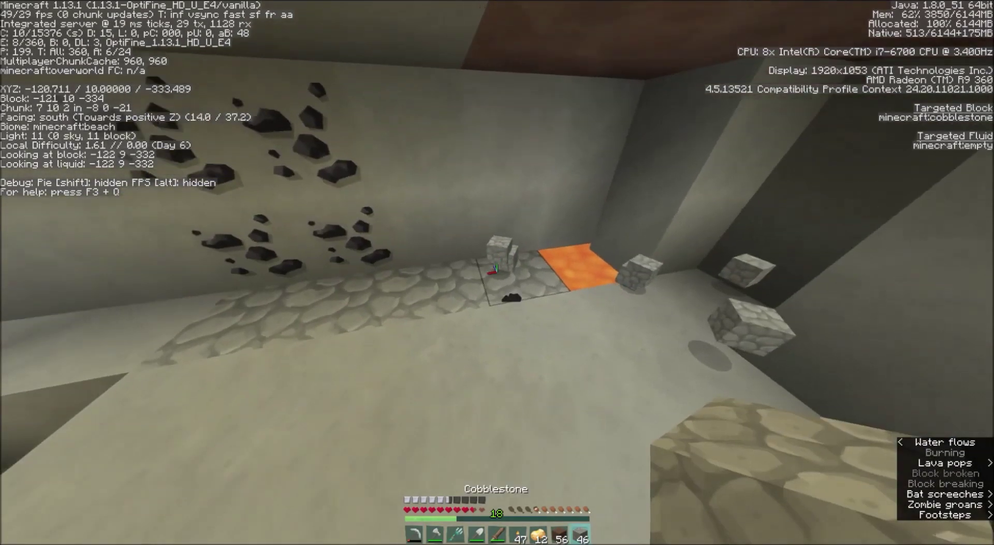
Seal the exposed lava with cobblestone and head east with the iron pickaxe.
{"action": "key", "text": "9"}
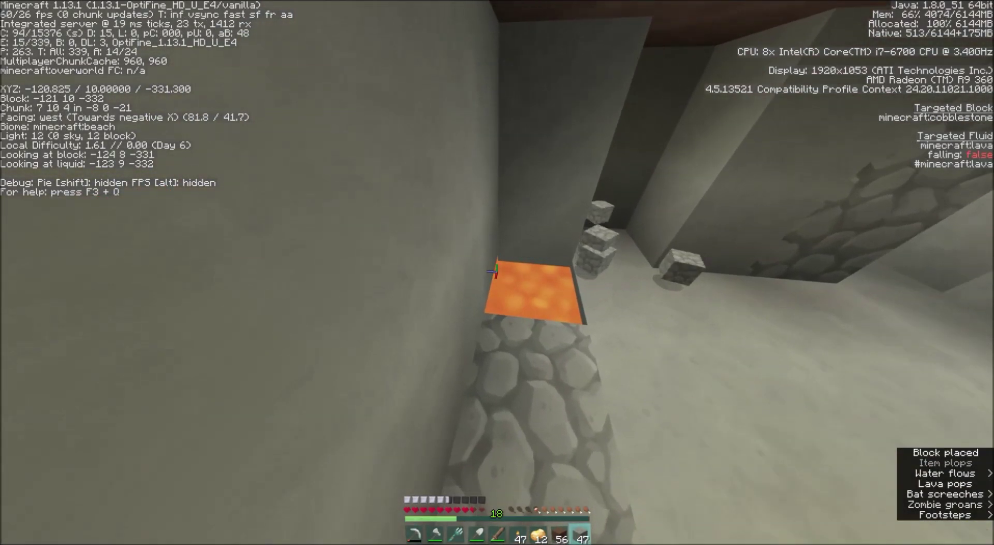
{"action": "right_click", "coordinate": [493, 269]}
{"action": "key", "text": "1"}
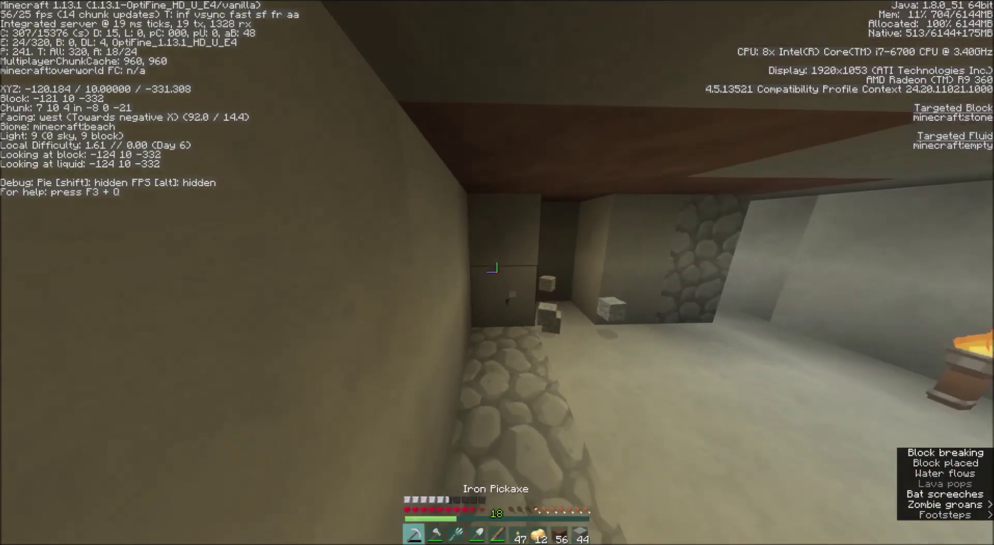
{"action": "key", "text": "w"}
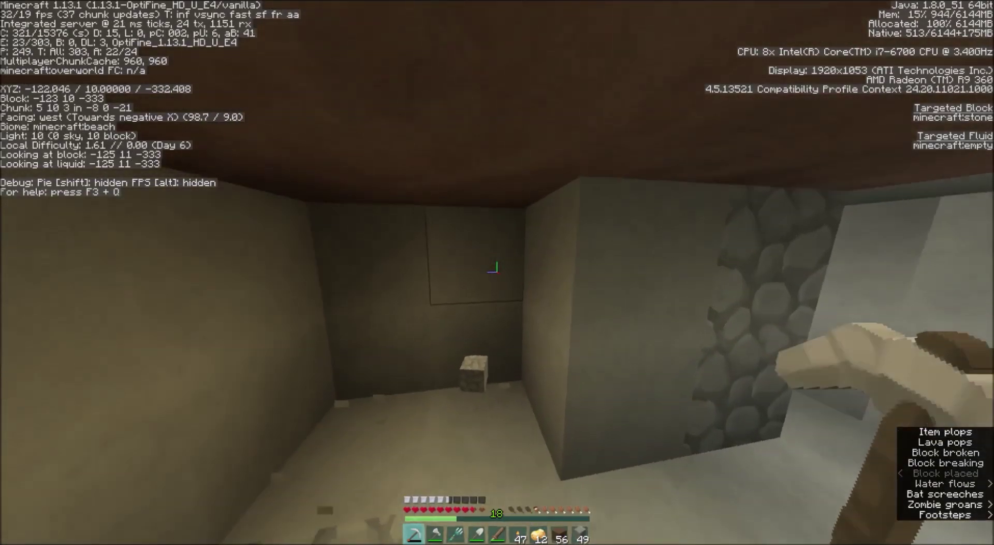
{"action": "key", "text": "w"}
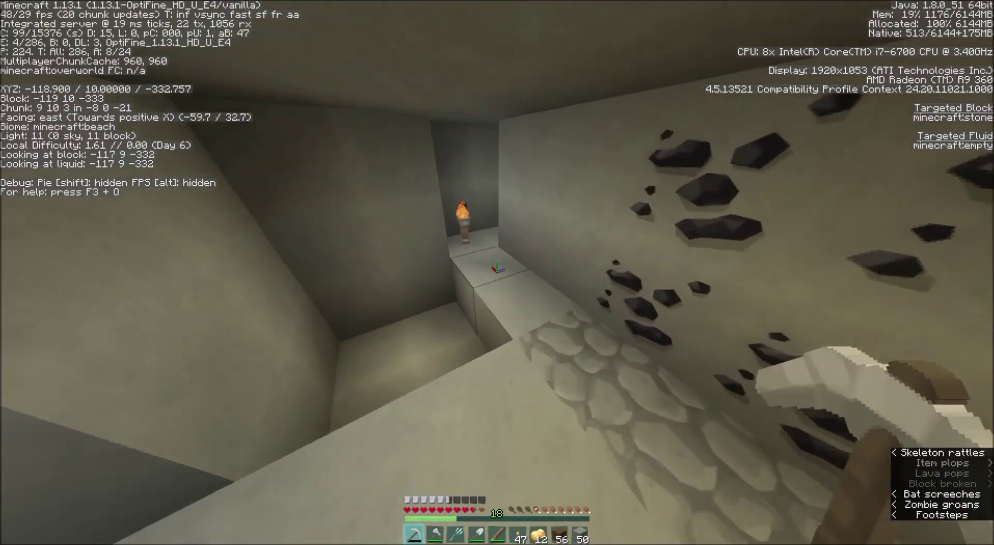
Walk south through the torch-lit tunnels, check the inventory, then descend and reclimb the stairs.
{"action": "key", "text": "w"}
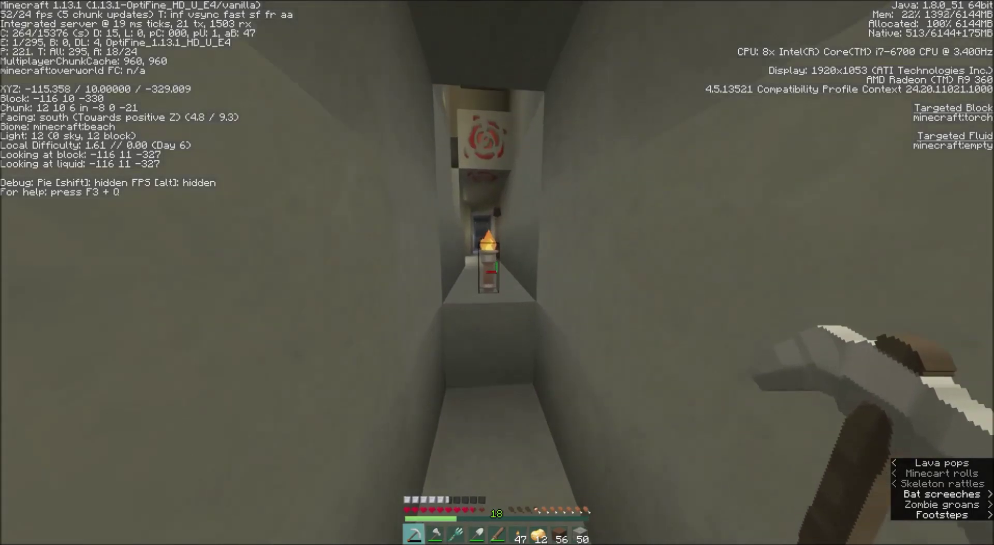
{"action": "key", "text": "w"}
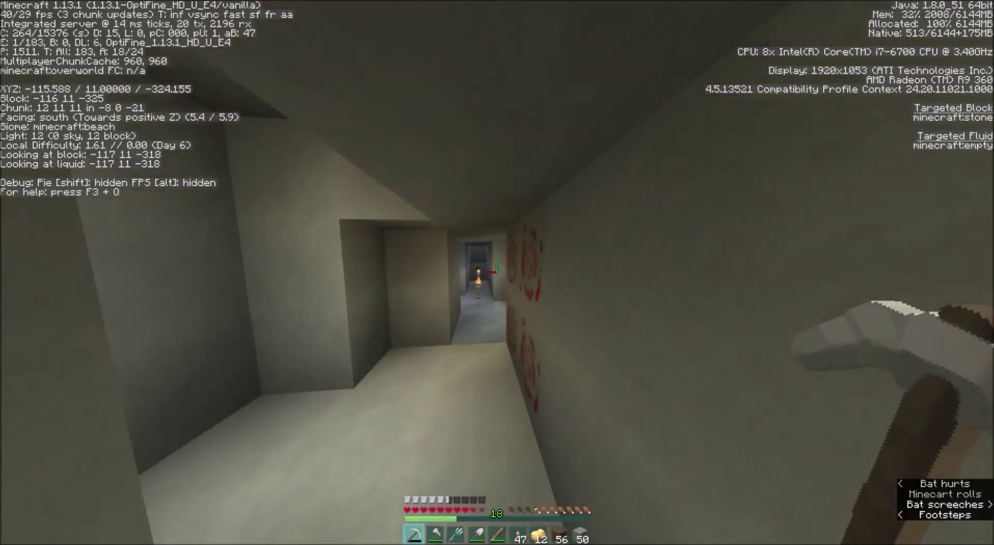
{"action": "key", "text": "e"}
{"action": "key", "text": "e"}
{"action": "key", "text": "w"}
{"action": "key", "text": "w"}
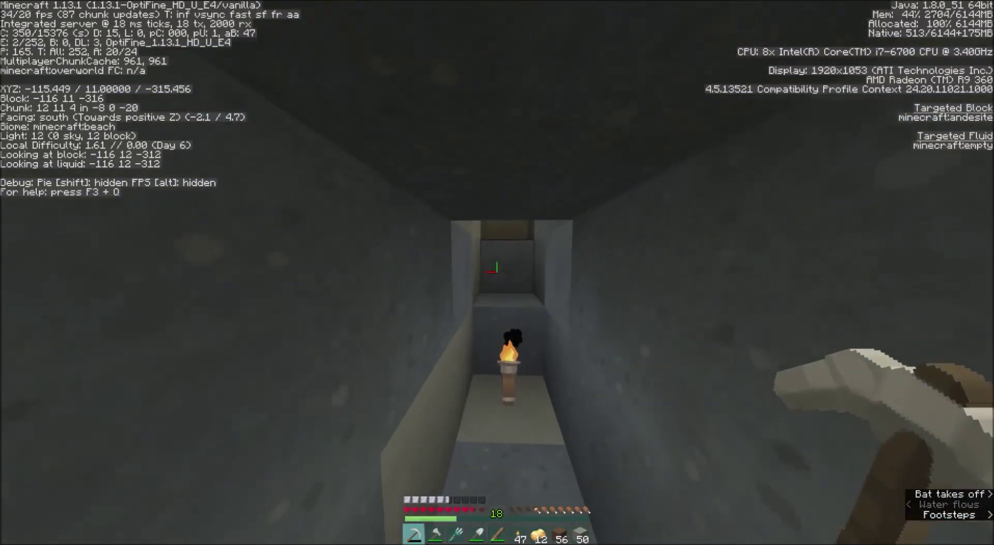
{"action": "key", "text": "w"}
{"action": "key", "text": "w"}
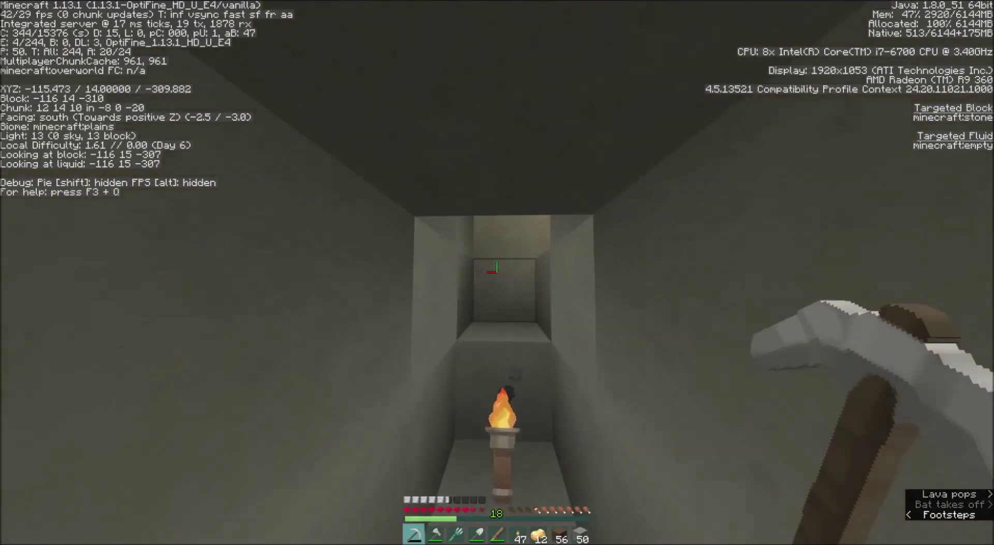
{"action": "key", "text": "w"}
{"action": "key", "text": "w"}
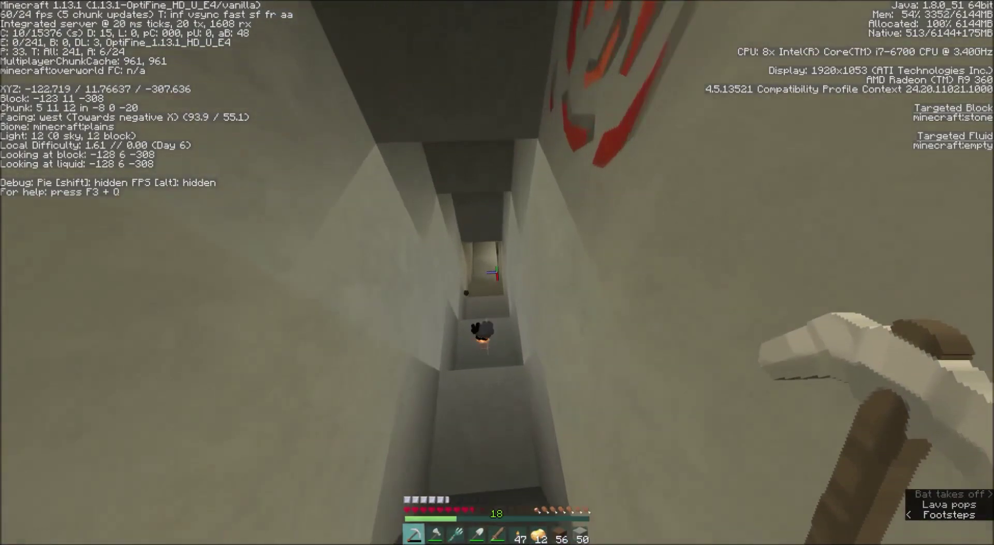
{"action": "key", "text": "w"}
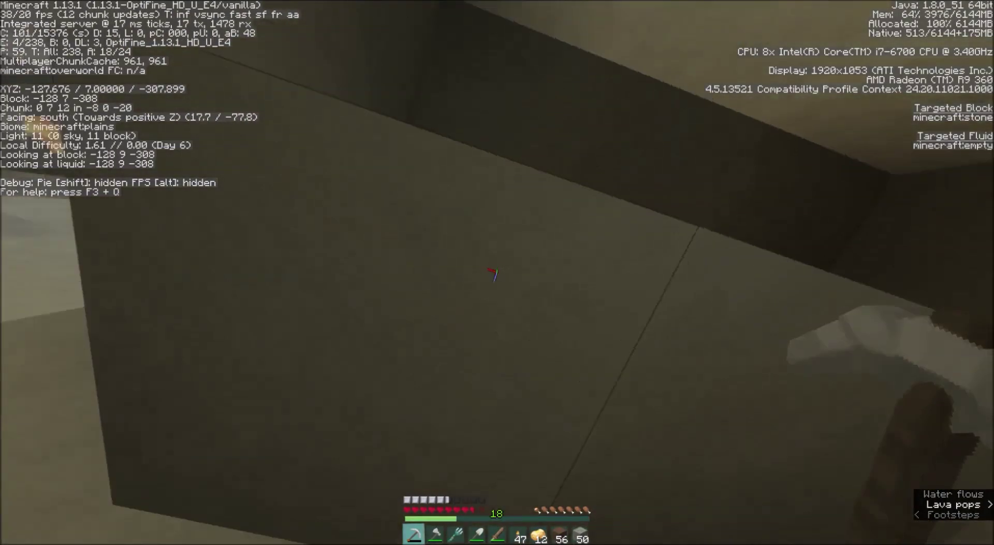
{"action": "key", "text": "w"}
{"action": "key", "text": "w"}
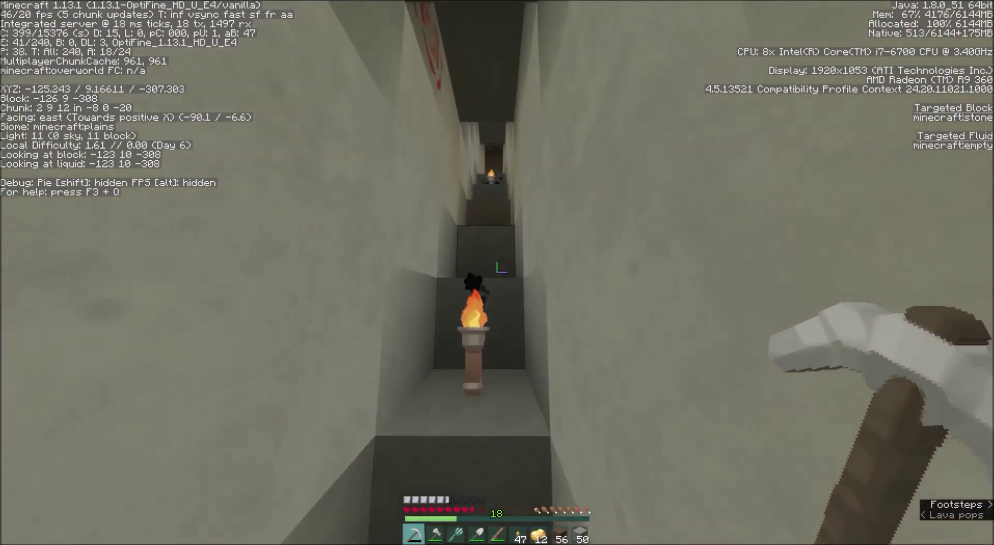
{"action": "key", "text": "w"}
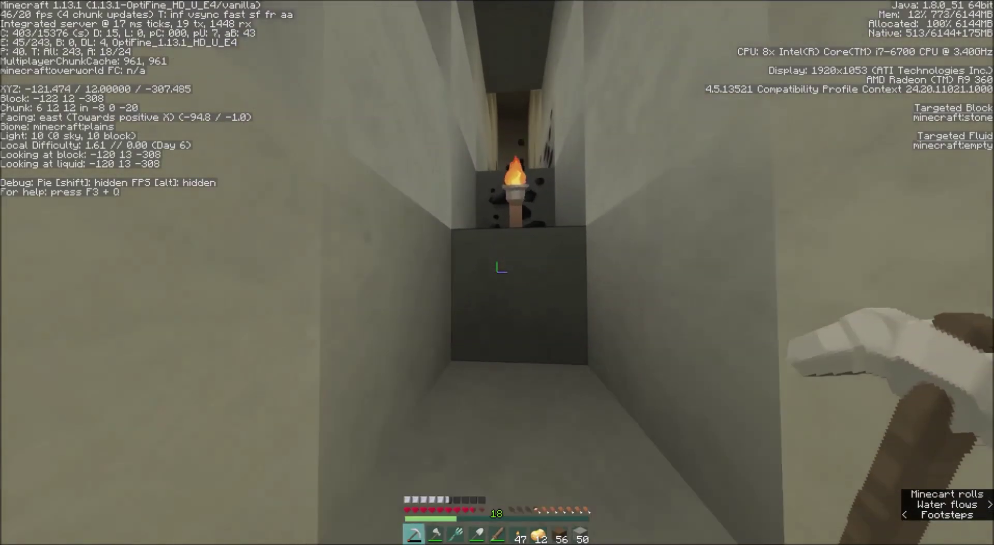
{"action": "key", "text": "w"}
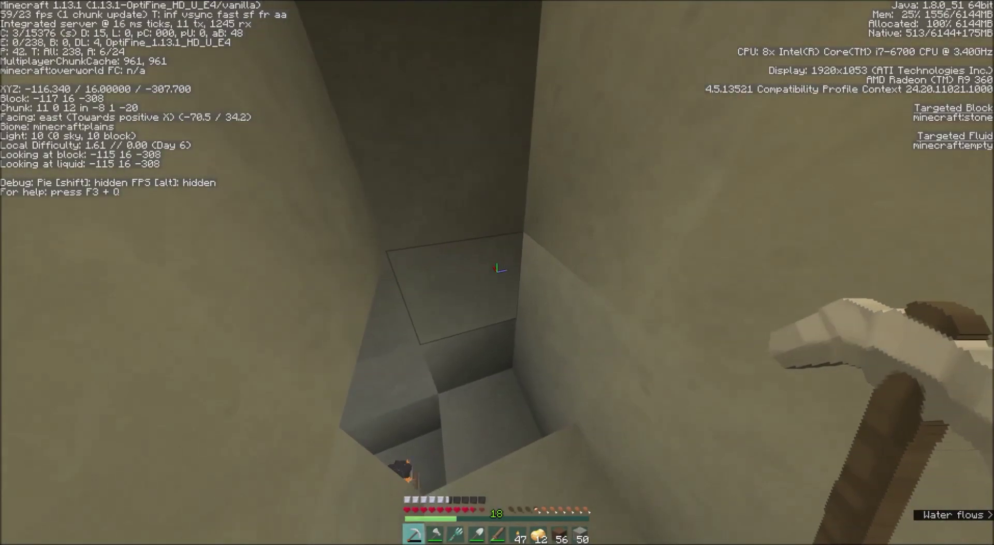
Mine the stone overhead and climb upward, collecting the dropped cobblestone.
{"action": "left_click_drag", "start_coordinate": [497, 273], "coordinate": [497, 273]}
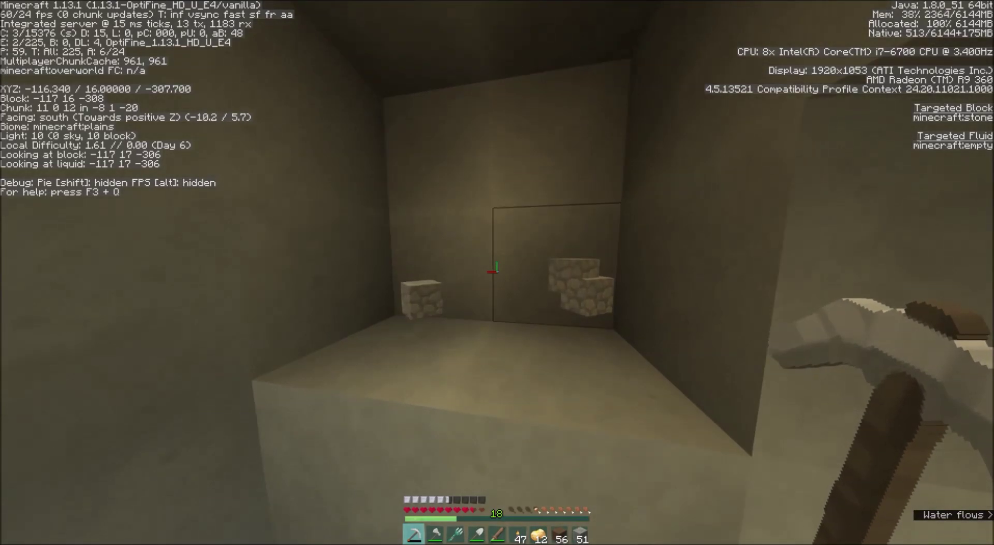
{"action": "key", "text": "w"}
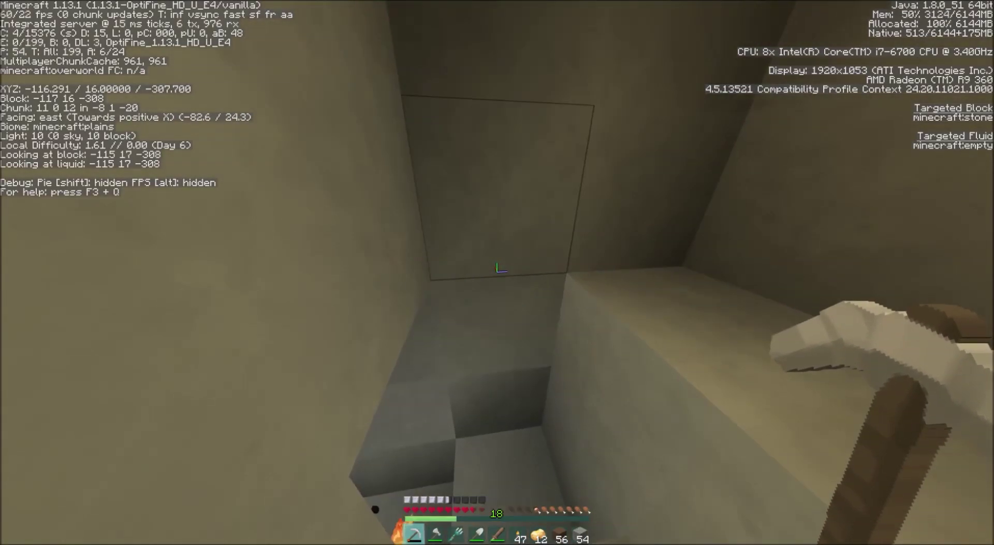
{"action": "left_click_drag", "start_coordinate": [497, 268], "coordinate": [497, 267]}
{"action": "key", "text": "w"}
{"action": "key", "text": "w"}
{"action": "key", "text": "w"}
{"action": "key", "text": "w"}
{"action": "key", "text": "w"}
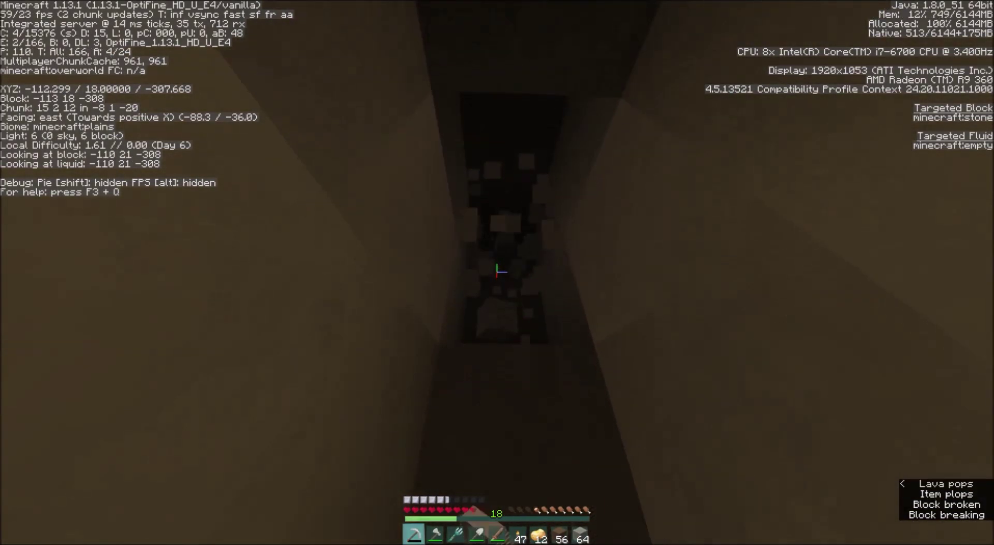
Place a torch and mine the block above to climb higher.
{"action": "right_click", "coordinate": [497, 267]}
{"action": "key", "text": "w"}
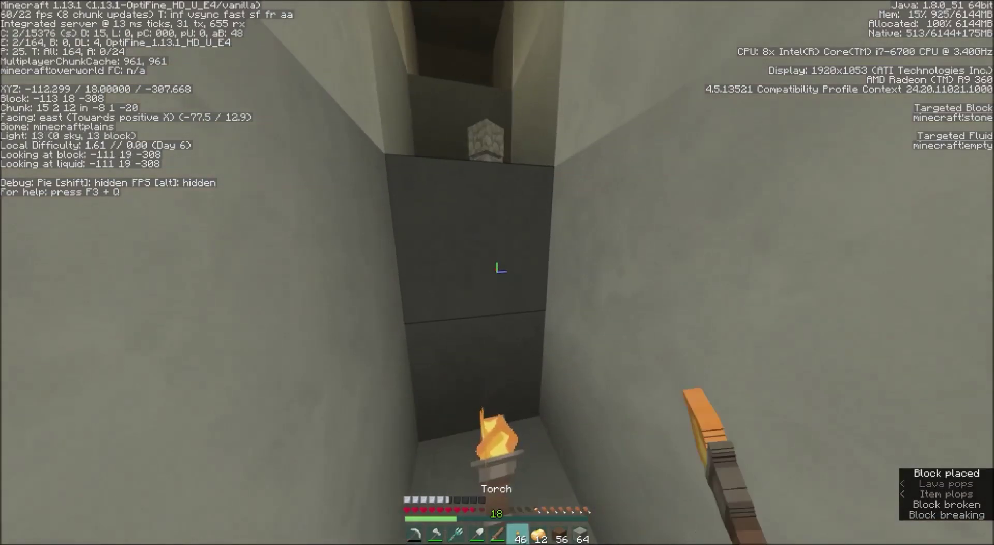
{"action": "scroll", "coordinate": [497, 268], "scroll_direction": "up", "scroll_amount": 2}
{"action": "left_click_drag", "start_coordinate": [497, 268], "coordinate": [497, 268]}
{"action": "key", "text": "w"}
{"action": "key", "text": "w"}
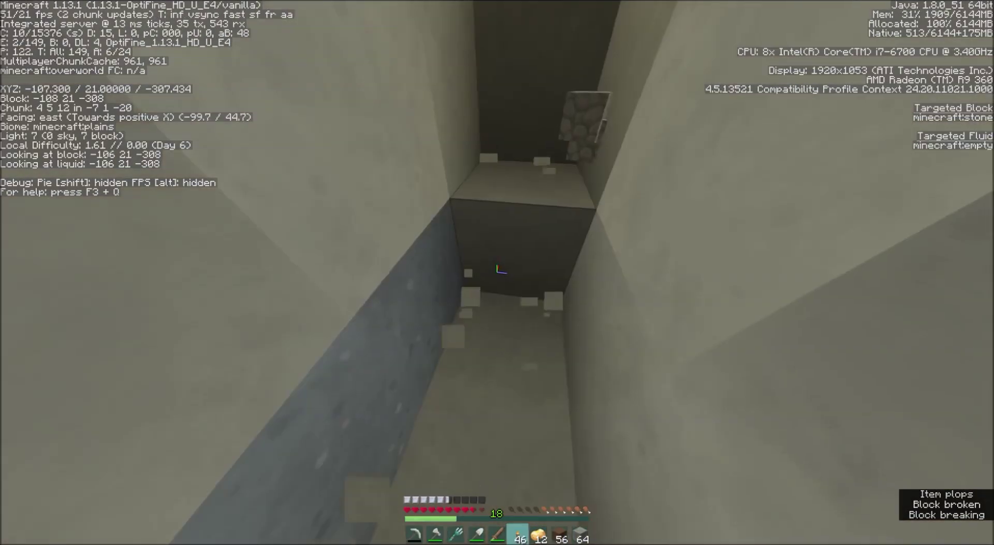
Place another torch and mine south toward the gravel with the iron pickaxe.
{"action": "key", "text": "6"}
{"action": "right_click", "coordinate": [497, 268]}
{"action": "key", "text": "w"}
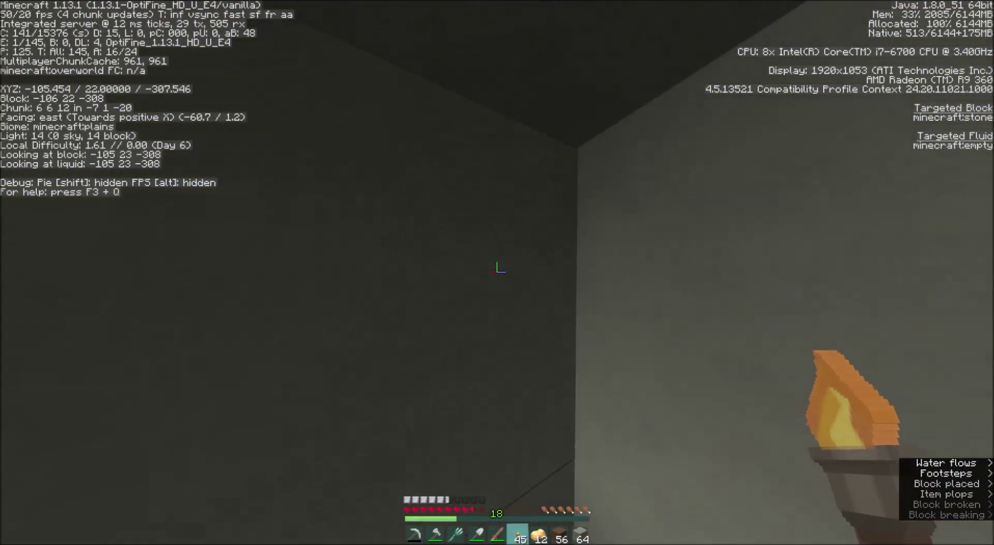
{"action": "key", "text": "1"}
{"action": "left_click_drag", "start_coordinate": [497, 268], "coordinate": [497, 268]}
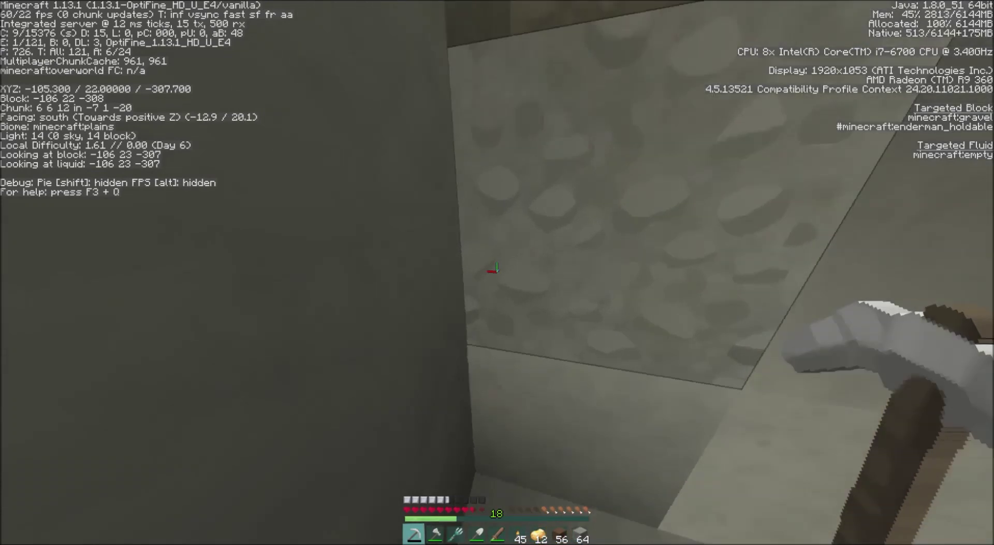
{"action": "left_click_drag", "start_coordinate": [497, 268], "coordinate": [497, 268]}
Dig out the gravel ahead with the shovel and advance.
{"action": "key", "text": "4"}
{"action": "key", "text": "w"}
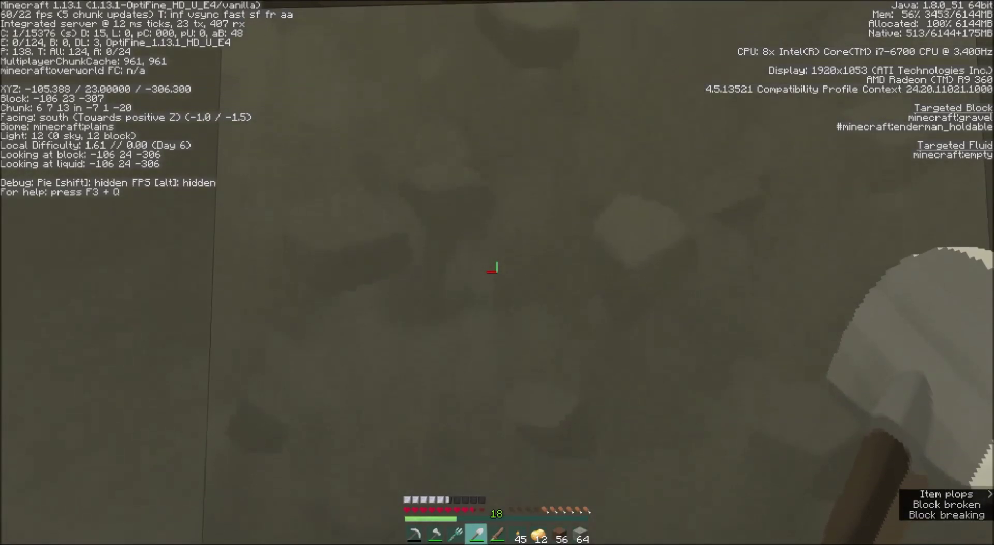
{"action": "key", "text": "w"}
{"action": "left_click_drag", "start_coordinate": [493, 268], "coordinate": [492, 267]}
{"action": "key", "text": "w"}
{"action": "key", "text": "w"}
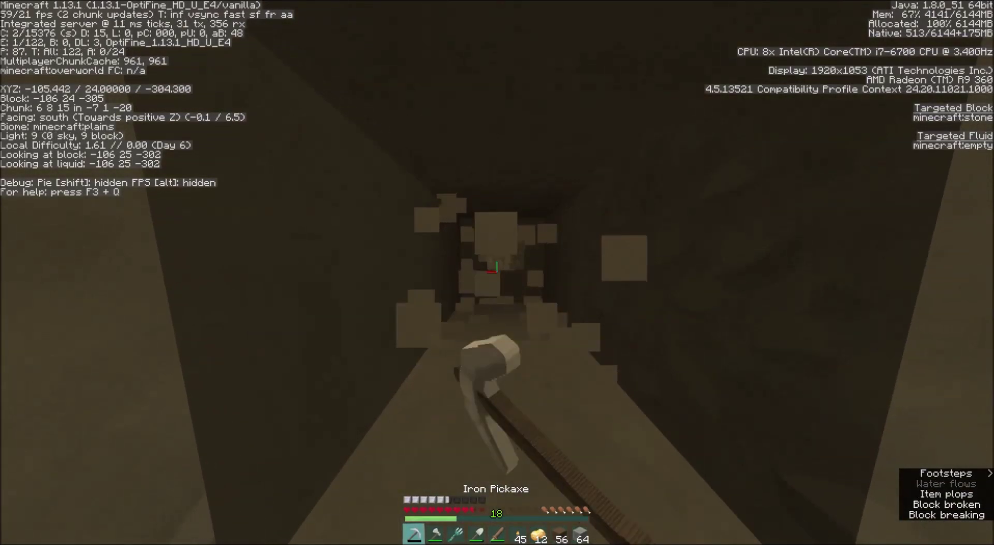
Move the iron pickaxe into hotbar slot 1 through the inventory.
{"action": "key", "text": "1"}
{"action": "key", "text": "e"}
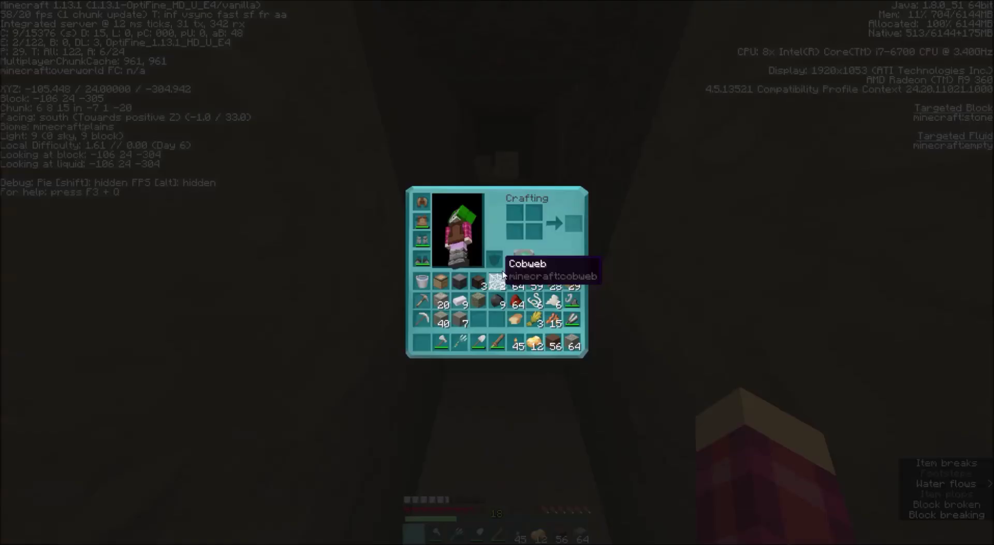
{"action": "left_click", "coordinate": [420, 336], "text": "shift"}
{"action": "key", "text": "Escape"}
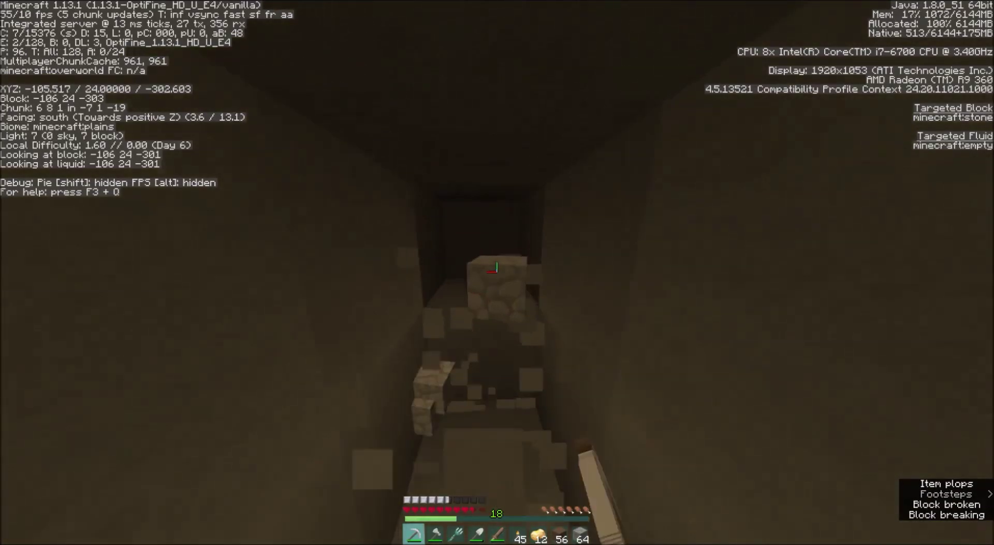
Light the upper tunnel with two torches and mine the stone ahead.
{"action": "key", "text": "6"}
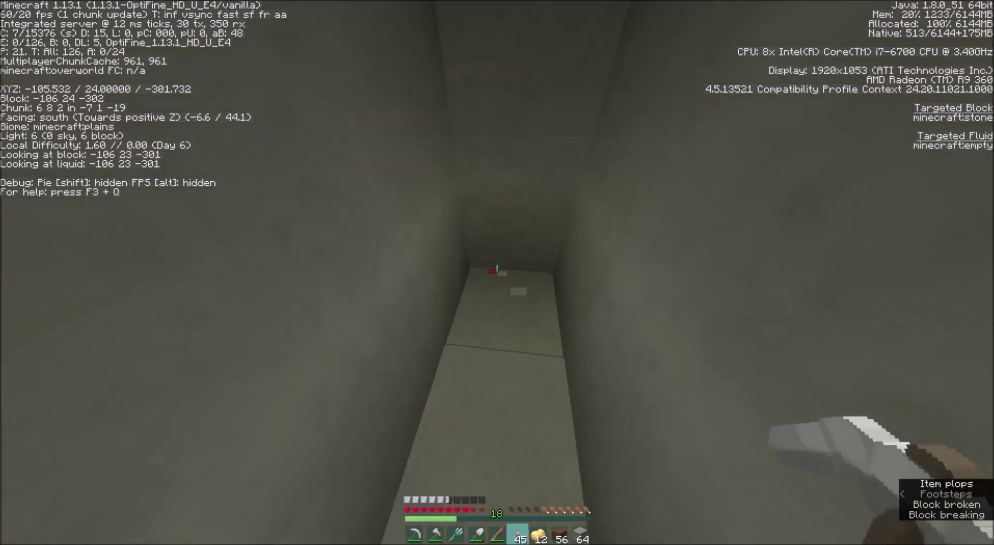
{"action": "right_click", "coordinate": [493, 267]}
{"action": "key", "text": "1"}
{"action": "mouse_move", "coordinate": [492, 267]}
{"action": "left_mouse_down"}
{"action": "mouse_move", "coordinate": [493, 310]}
{"action": "mouse_move", "coordinate": [493, 268]}
{"action": "left_mouse_up"}
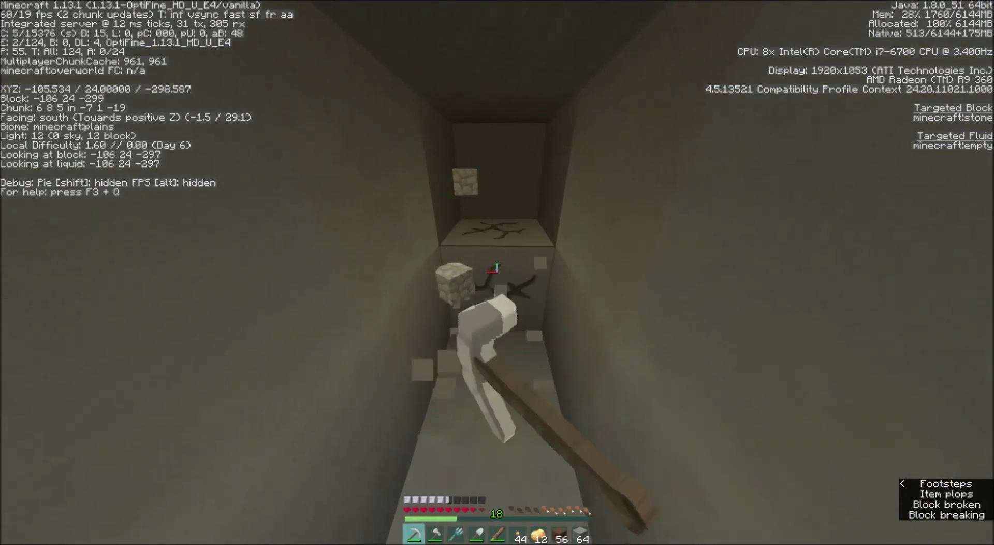
{"action": "right_click", "coordinate": [493, 267]}
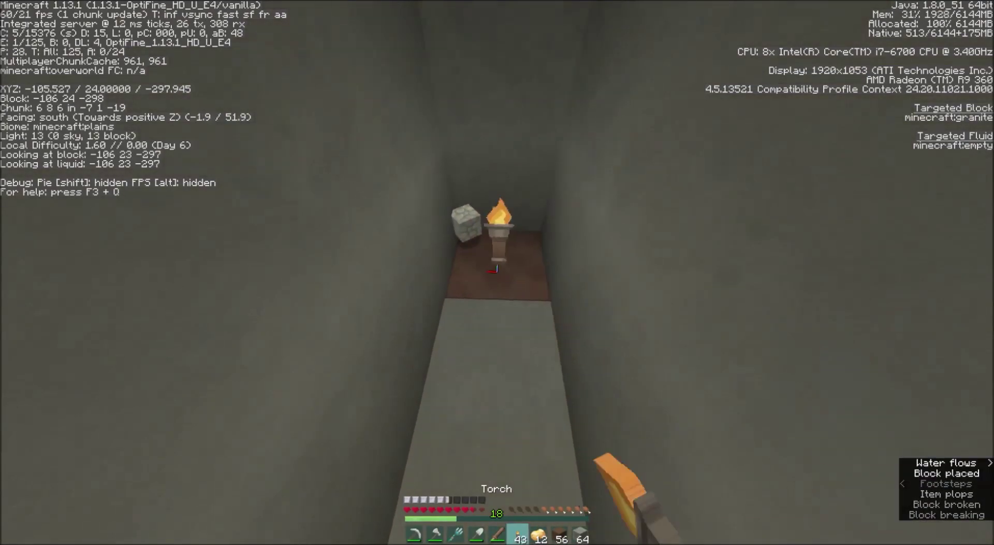
{"action": "key", "text": "w"}
{"action": "key", "text": "1"}
{"action": "left_click_drag", "start_coordinate": [493, 268], "coordinate": [492, 267]}
Walk back along the corridor and descend the staircase to layer 11.
{"action": "key", "text": "w"}
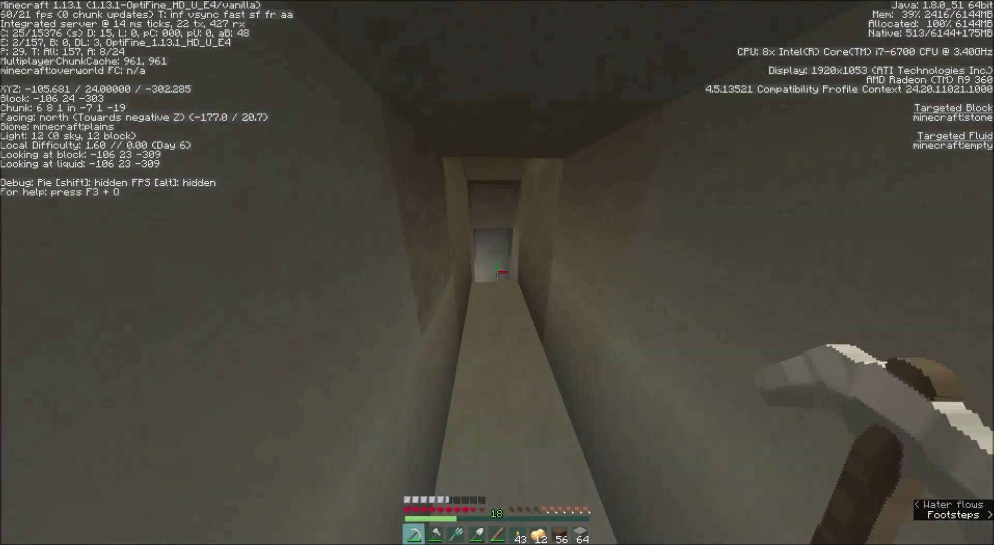
{"action": "key", "text": "w"}
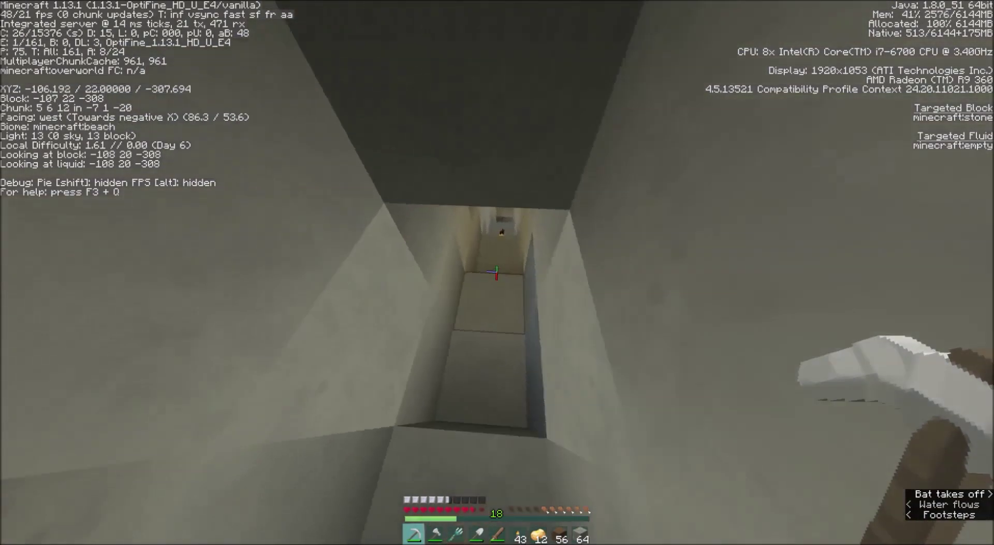
{"action": "key", "text": "w"}
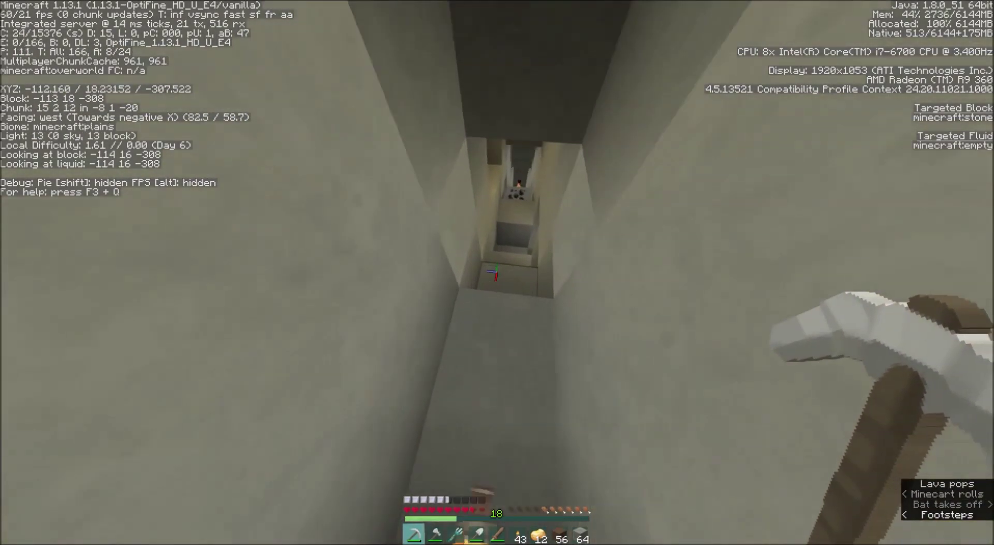
{"action": "key", "text": "w"}
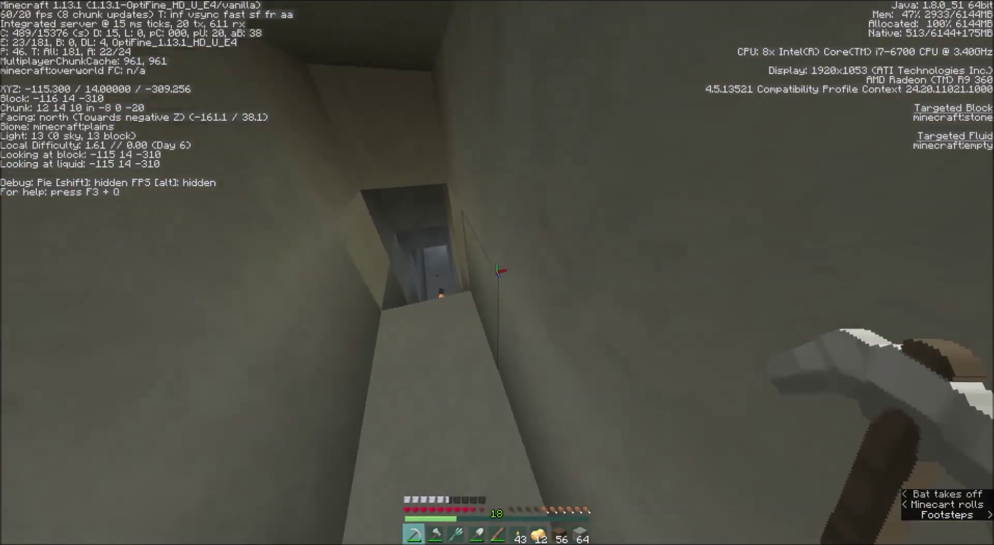
{"action": "key", "text": "w"}
{"action": "key", "text": "w"}
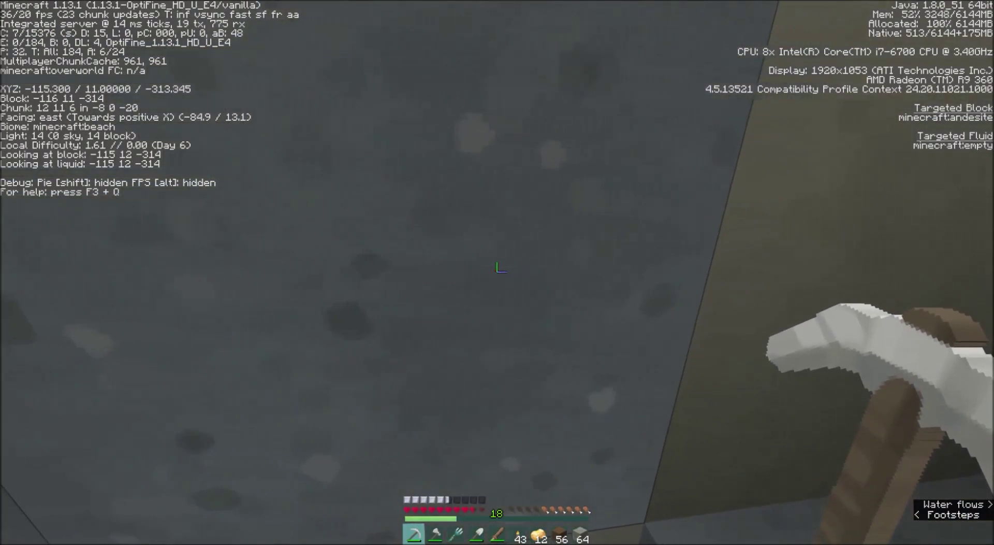
Mine east through andesite and granite, placing a torch on the floor.
{"action": "left_click_drag", "start_coordinate": [497, 267], "coordinate": [497, 267]}
{"action": "key", "text": "w"}
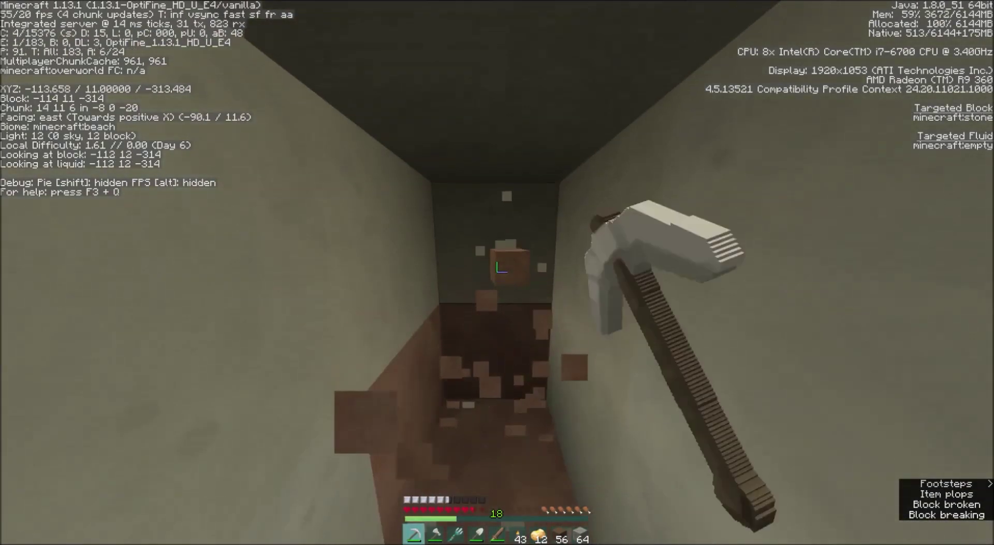
{"action": "left_click_drag", "start_coordinate": [497, 267], "coordinate": [497, 267]}
{"action": "key", "text": "w"}
{"action": "key", "text": "w"}
{"action": "key", "text": "w"}
{"action": "scroll", "coordinate": [497, 268], "scroll_direction": "down", "scroll_amount": 1}
{"action": "right_click", "coordinate": [497, 268]}
{"action": "key", "text": "w"}
{"action": "scroll", "coordinate": [497, 268], "scroll_direction": "up", "scroll_amount": 1}
{"action": "key", "text": "w"}
{"action": "key", "text": "w"}
{"action": "key", "text": "w"}
{"action": "key", "text": "w"}
{"action": "key", "text": "w"}
Keep tunneling east, placing three more torches along the way.
{"action": "key", "text": "2"}
{"action": "right_click", "coordinate": [497, 268]}
{"action": "key", "text": "1"}
{"action": "key", "text": "w"}
{"action": "key", "text": "w"}
{"action": "key", "text": "w"}
{"action": "key", "text": "w"}
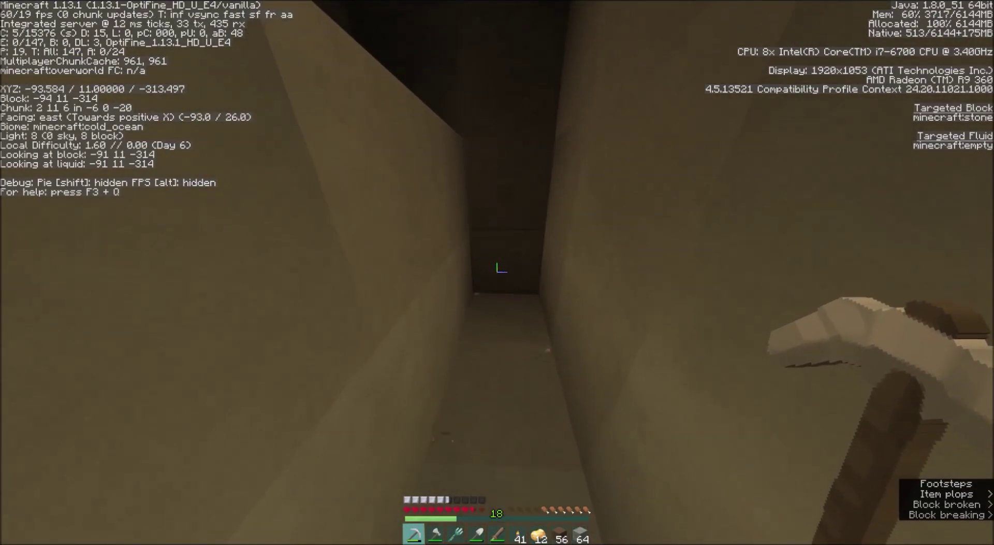
{"action": "scroll", "coordinate": [496, 268], "scroll_direction": "down", "scroll_amount": 1}
{"action": "right_click", "coordinate": [497, 267]}
{"action": "scroll", "coordinate": [497, 267], "scroll_direction": "up", "scroll_amount": 1}
{"action": "left_click_drag", "start_coordinate": [497, 267], "coordinate": [497, 268]}
{"action": "scroll", "coordinate": [497, 268], "scroll_direction": "down", "scroll_amount": 1}
{"action": "right_click", "coordinate": [497, 267]}
{"action": "scroll", "coordinate": [497, 267], "scroll_direction": "up", "scroll_amount": 1}
Eat the baked potato, place a torch, and mine the stone wall eastward.
{"action": "key", "text": "7"}
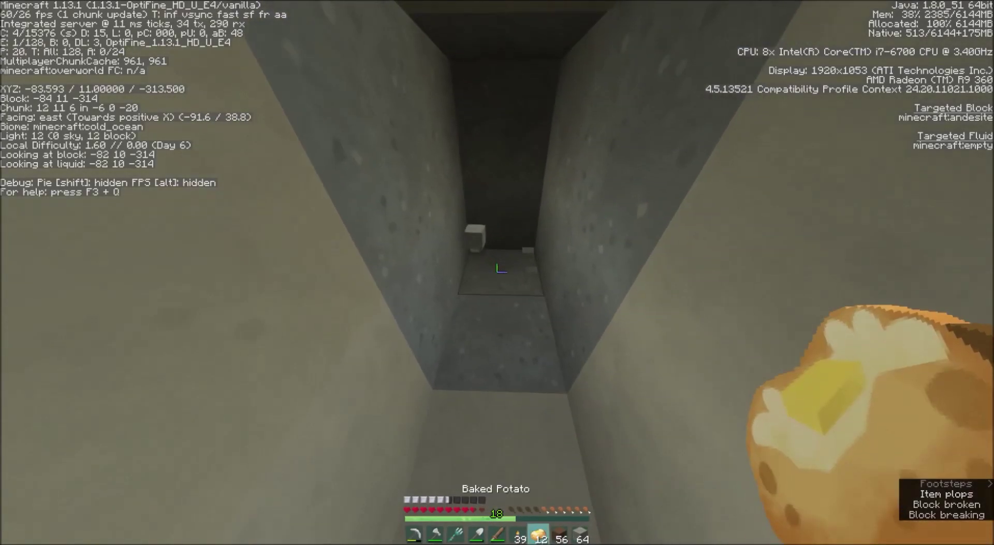
{"action": "right_click", "coordinate": [497, 268]}
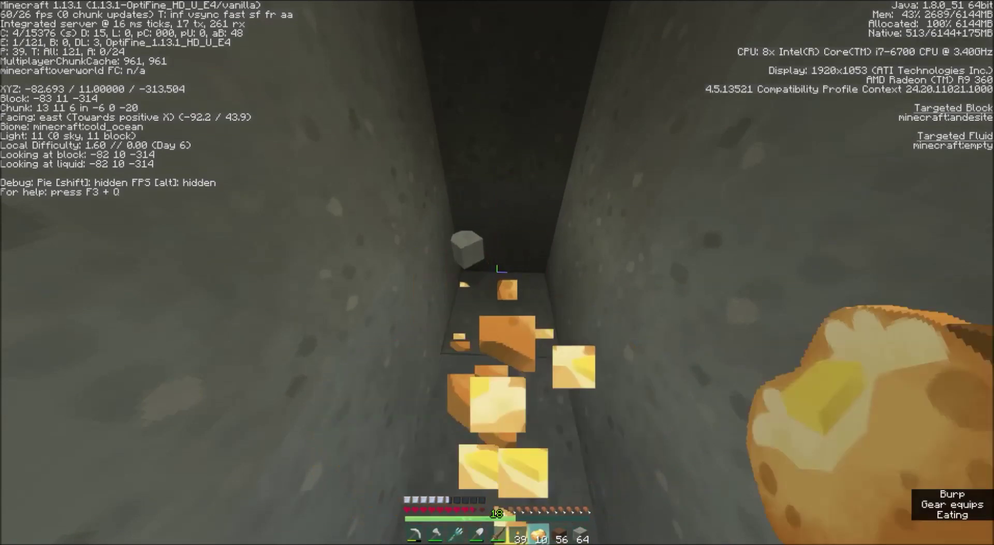
{"action": "key", "text": "8"}
{"action": "right_click", "coordinate": [497, 268]}
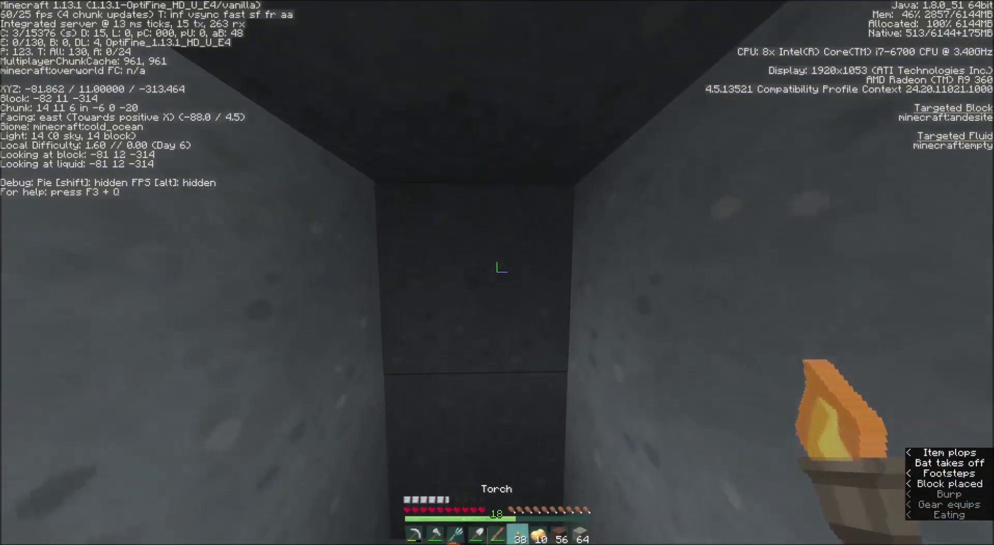
{"action": "key", "text": "1"}
{"action": "left_click_drag", "start_coordinate": [497, 268], "coordinate": [497, 268]}
{"action": "key", "text": "w"}
Place a torch and mine east through stone into the dirt behind.
{"action": "left_click", "coordinate": [497, 267]}
{"action": "key", "text": "2"}
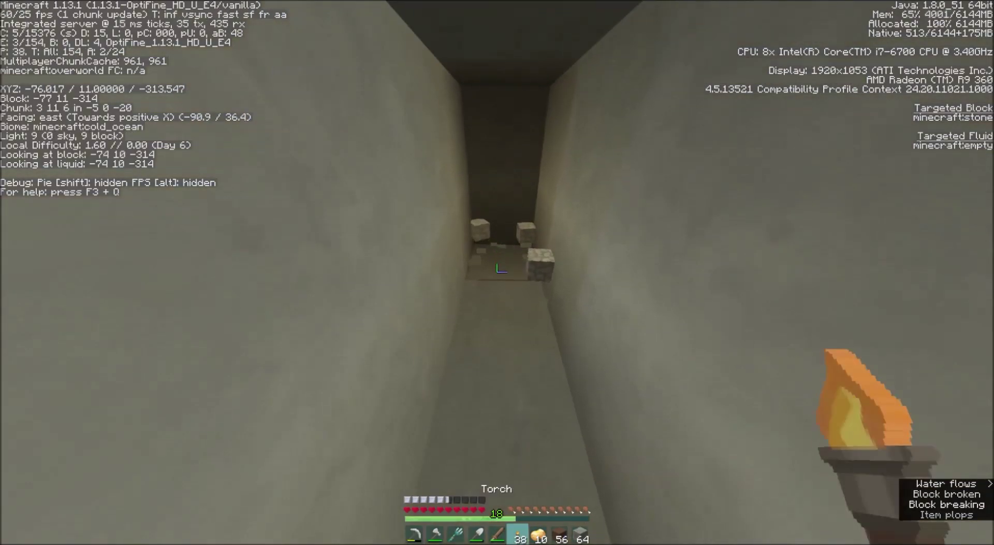
{"action": "right_click", "coordinate": [497, 268]}
{"action": "key", "text": "1"}
{"action": "left_click", "coordinate": [497, 268]}
{"action": "left_click_drag", "start_coordinate": [497, 268], "coordinate": [497, 267]}
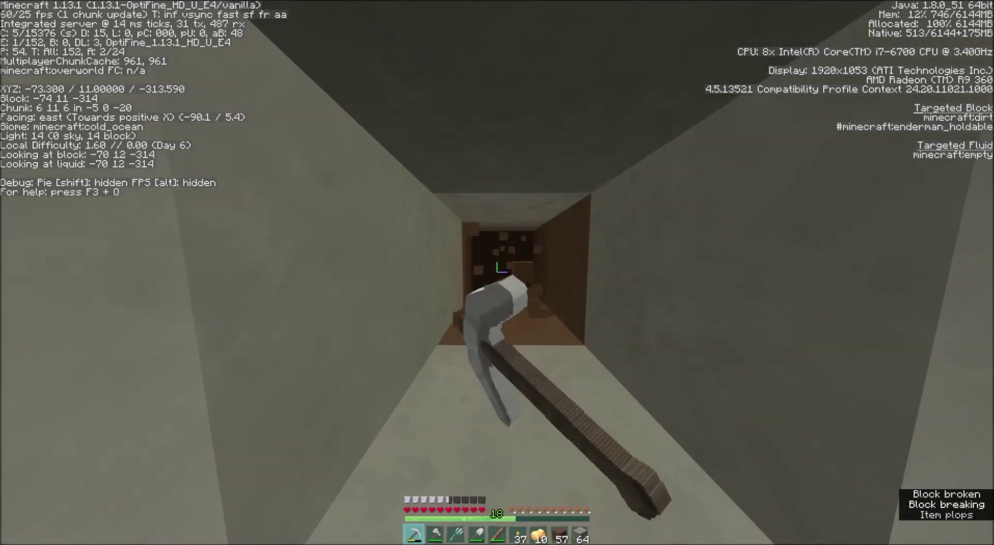
{"action": "left_click_drag", "start_coordinate": [497, 267], "coordinate": [497, 268]}
{"action": "key", "text": "w"}
{"action": "key", "text": "w"}
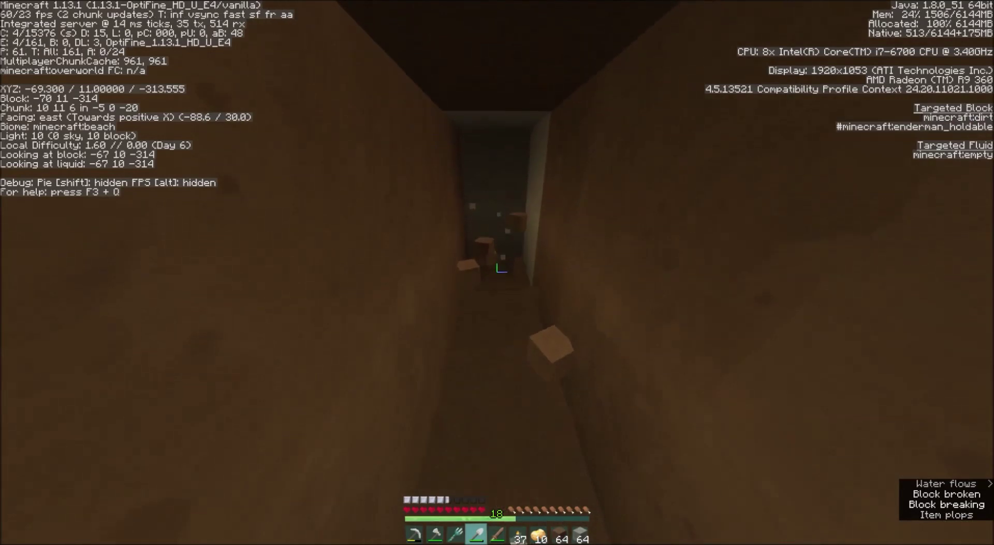
{"action": "scroll", "coordinate": [497, 268], "scroll_direction": "down", "scroll_amount": 2}
Torch the tunnel, mine ahead, and dig up toward the iron ore in the ceiling.
{"action": "right_click", "coordinate": [497, 268]}
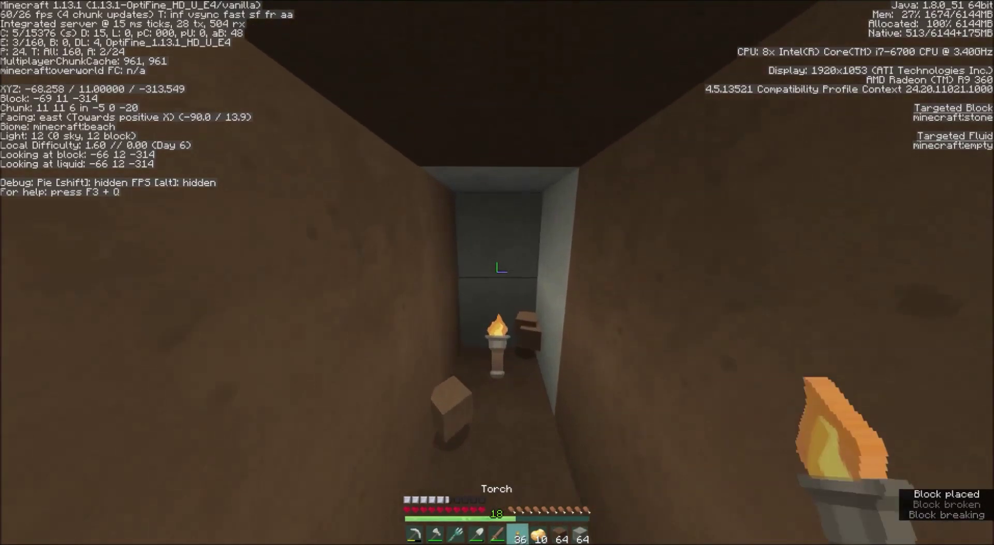
{"action": "key", "text": "w"}
{"action": "scroll", "coordinate": [497, 267], "scroll_direction": "up", "scroll_amount": 4}
{"action": "left_click_drag", "start_coordinate": [497, 267], "coordinate": [497, 267]}
{"action": "key", "text": "w"}
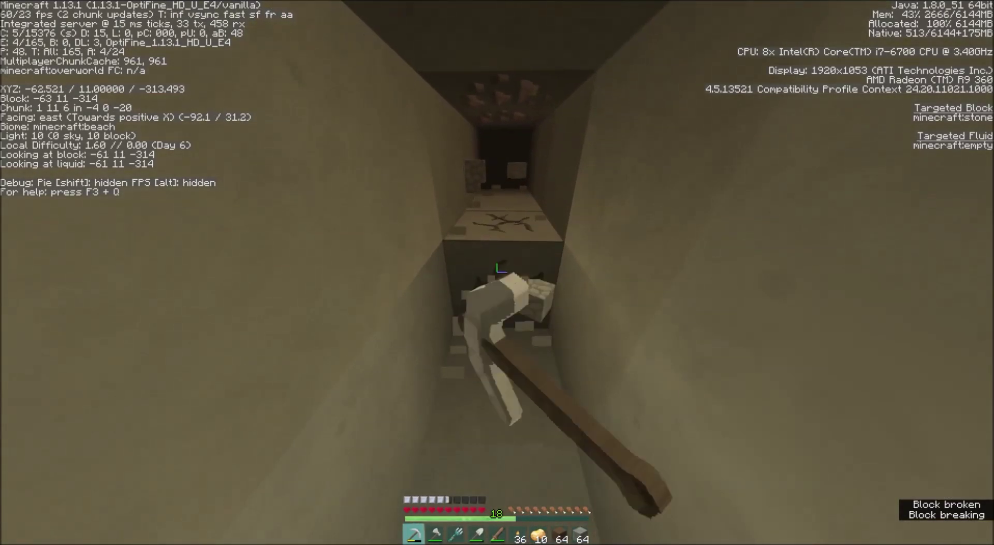
{"action": "key", "text": "w"}
{"action": "left_click_drag", "start_coordinate": [497, 267], "coordinate": [497, 268]}
{"action": "right_click", "coordinate": [497, 267]}
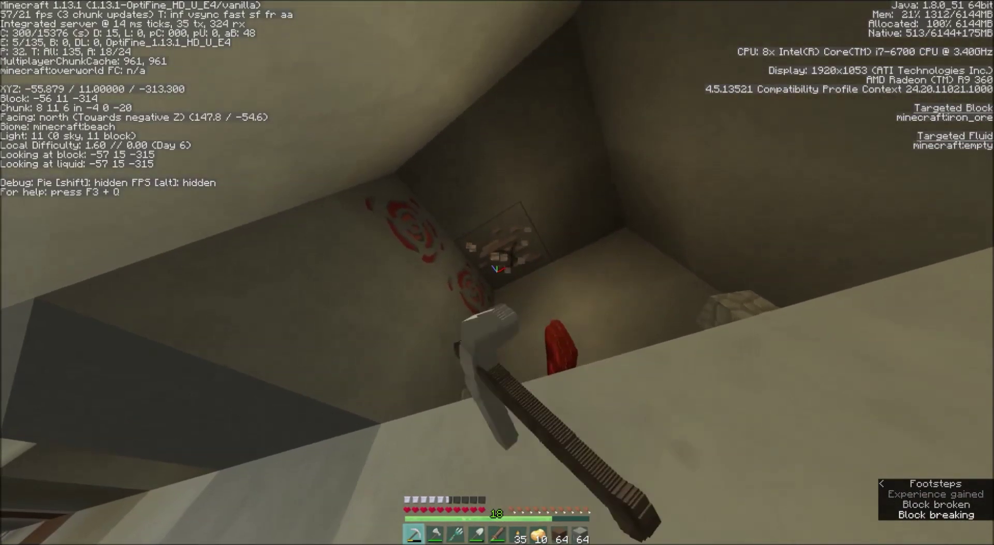
{"action": "left_click_drag", "start_coordinate": [497, 267], "coordinate": [497, 267]}
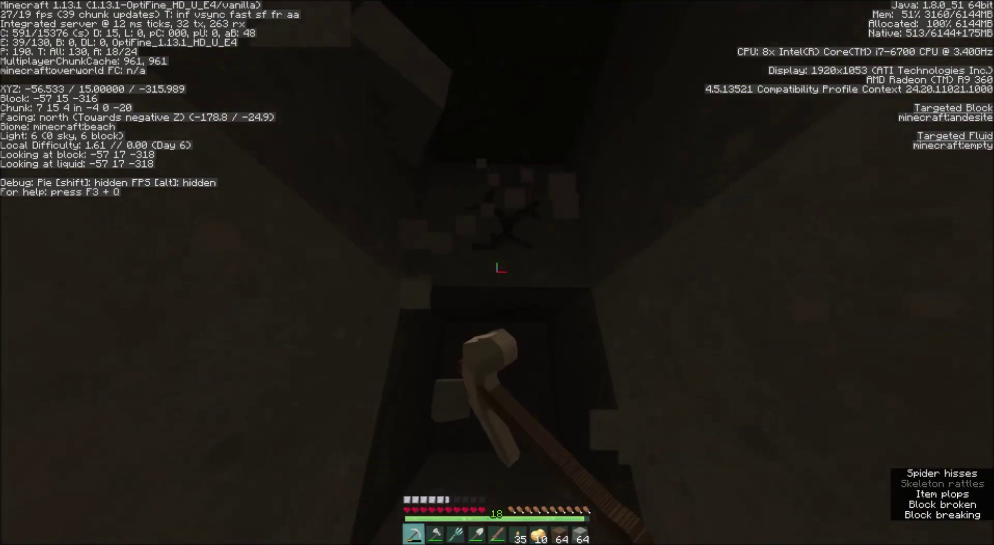
Torch the upward shaft, mine the iron ore above, and drop back to the tunnel.
{"action": "key", "text": "2"}
{"action": "right_click", "coordinate": [497, 268]}
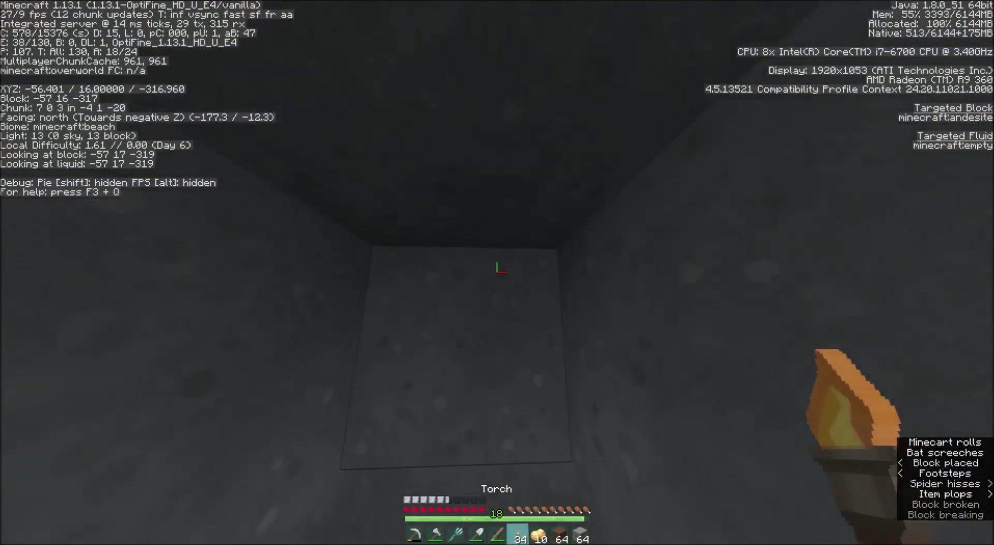
{"action": "key", "text": "1"}
{"action": "left_click_drag", "start_coordinate": [497, 267], "coordinate": [497, 273]}
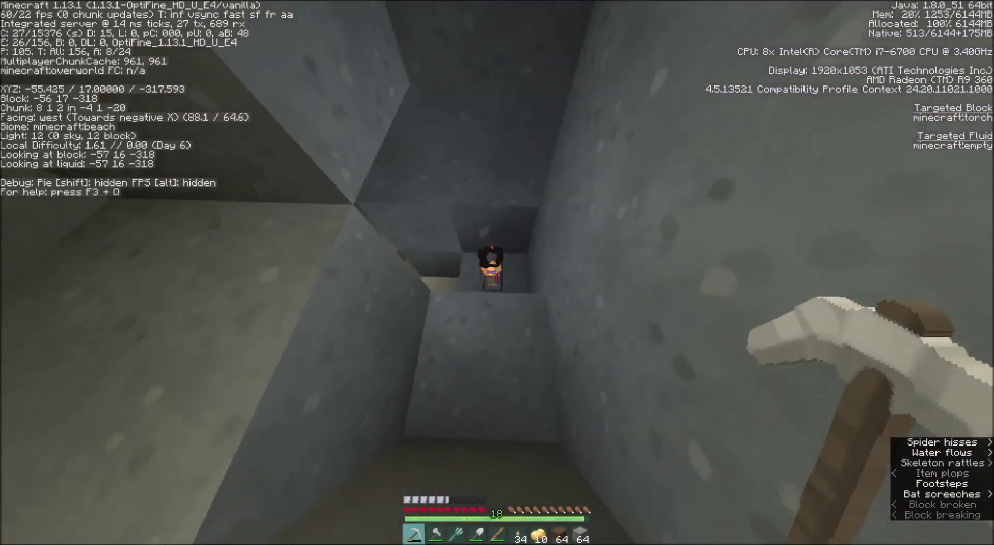
{"action": "key", "text": "w"}
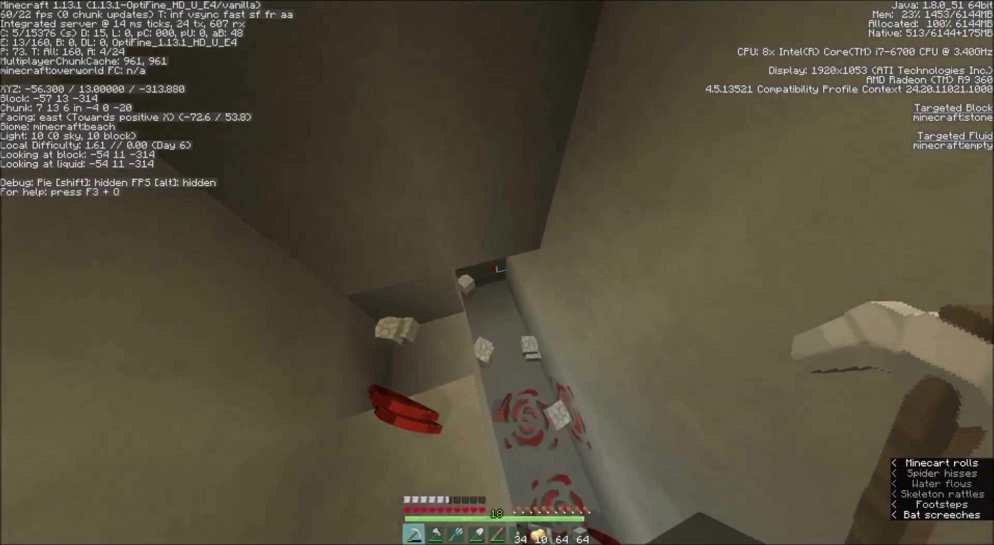
Mine the redstone ore on the floor and overhead, plus the surrounding stone, then open the inventory.
{"action": "key", "text": "w"}
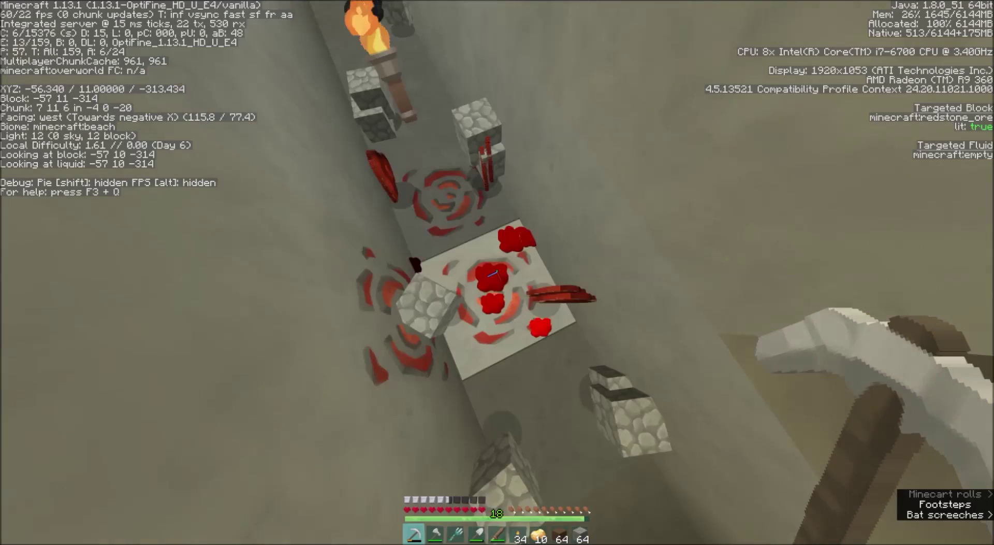
{"action": "left_click_drag", "start_coordinate": [497, 272], "coordinate": [497, 273]}
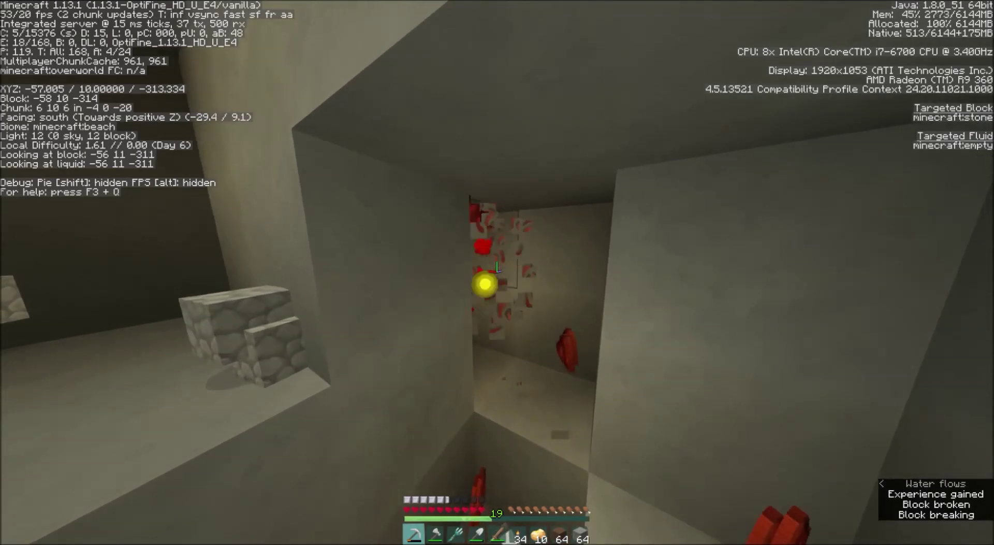
{"action": "left_click_drag", "start_coordinate": [497, 272], "coordinate": [497, 272]}
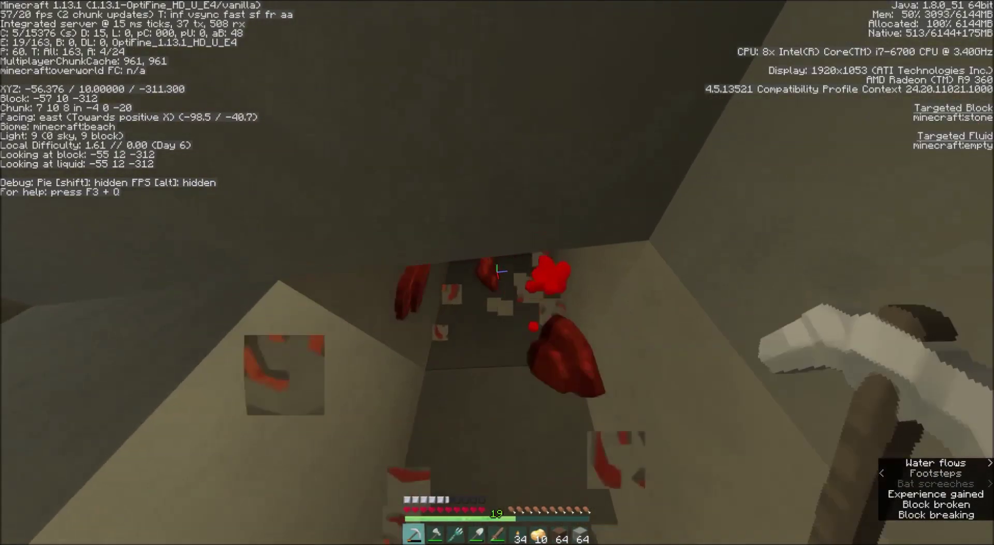
{"action": "left_click_drag", "start_coordinate": [497, 272], "coordinate": [497, 272]}
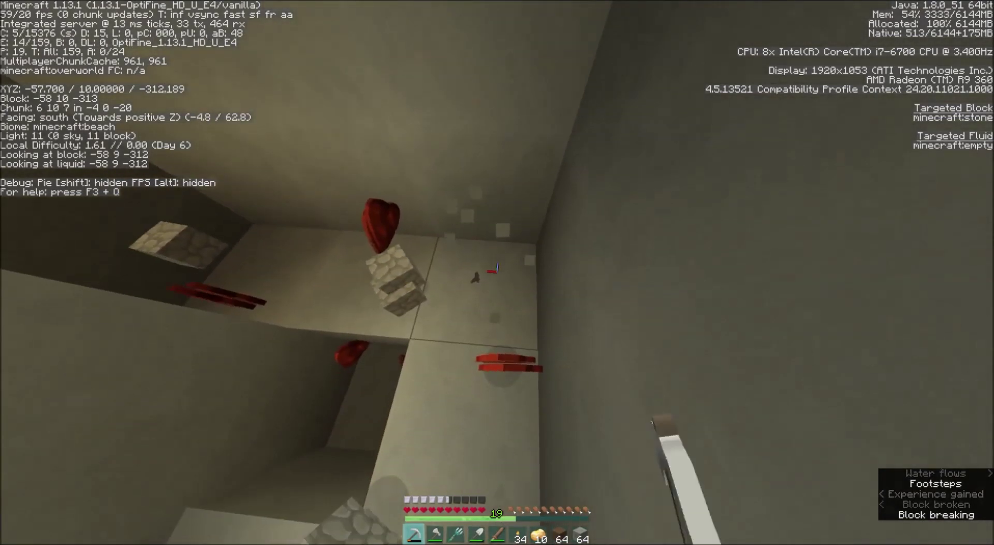
{"action": "left_click_drag", "start_coordinate": [495, 270], "coordinate": [495, 270]}
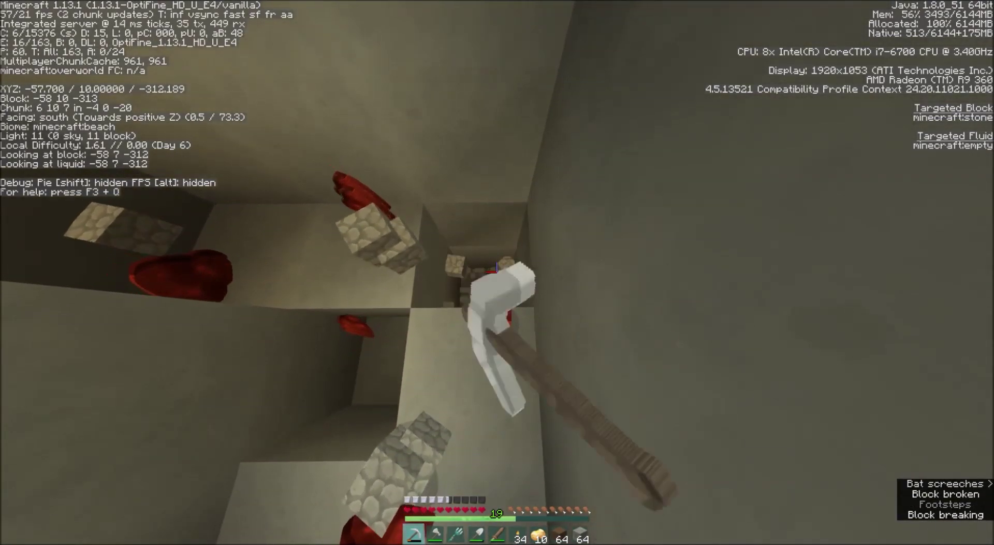
{"action": "key", "text": "e"}
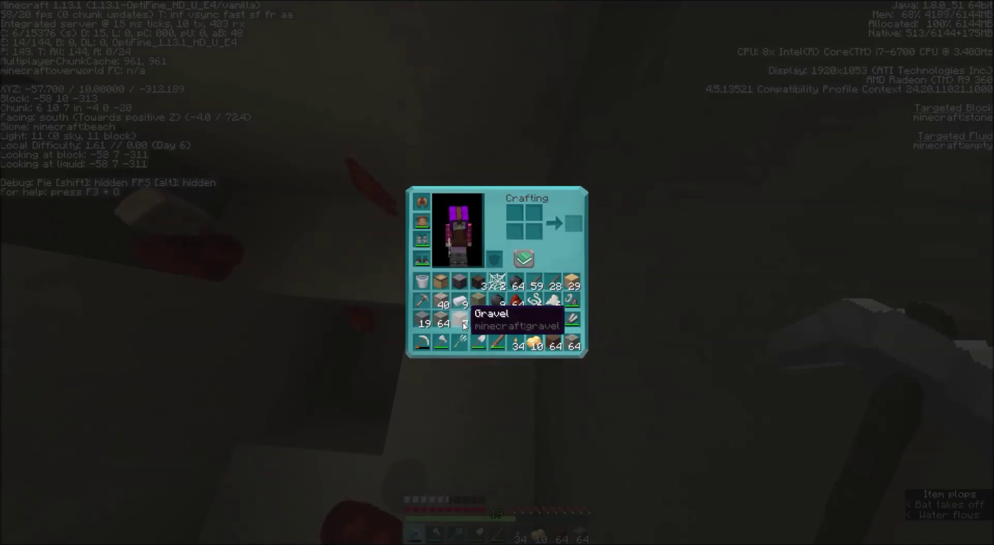
Rearrange the mushroom and gravel stacks and throw out the surplus cobblestone and other unneeded stacks.
{"action": "left_click", "coordinate": [464, 322]}
{"action": "left_click", "coordinate": [464, 322]}
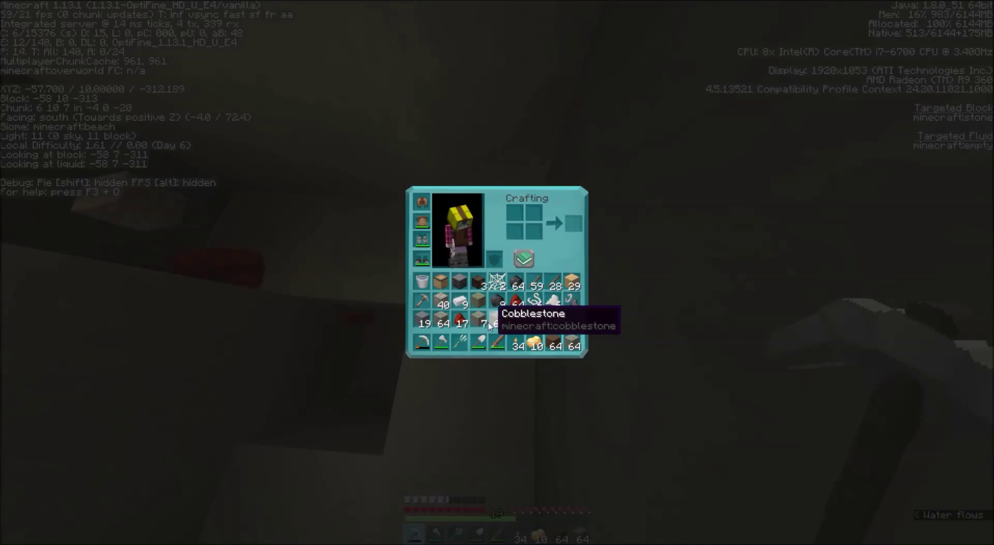
{"action": "key", "text": "q"}
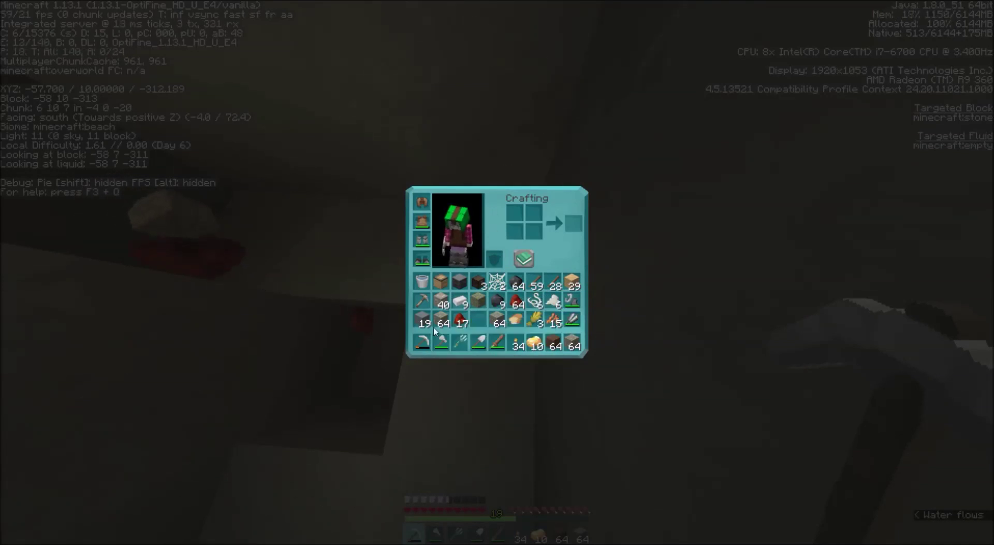
{"action": "key", "text": "ctrl+q"}
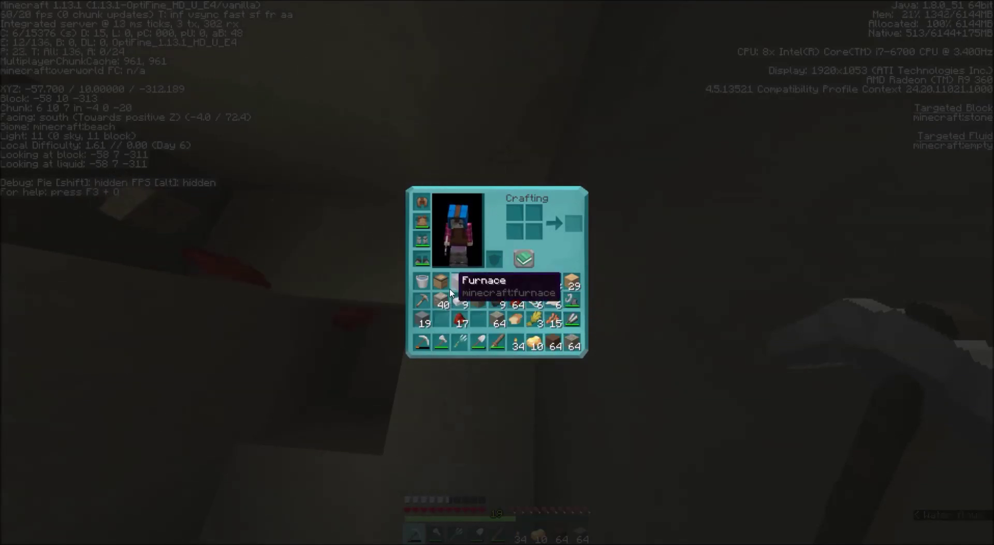
{"action": "key", "text": "ctrl+q"}
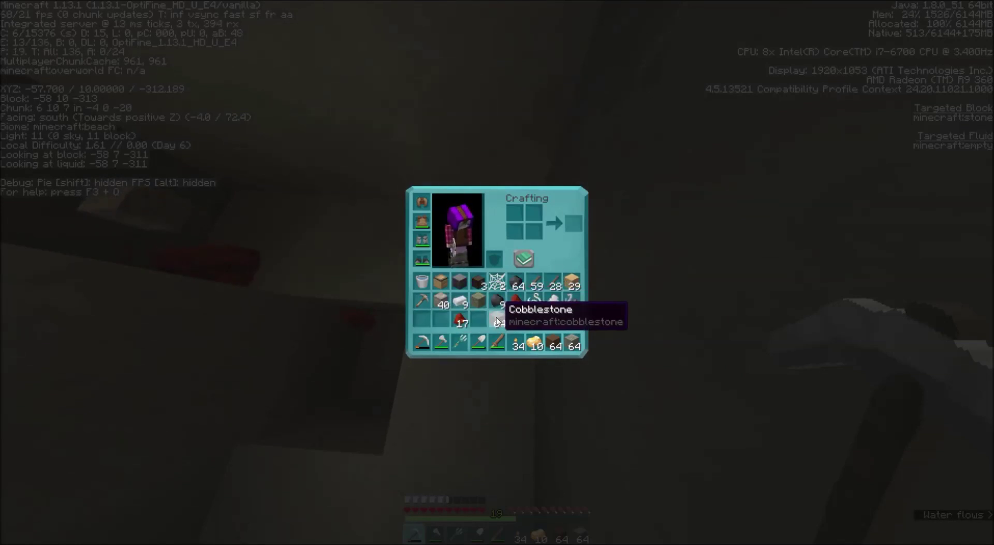
{"action": "left_click", "coordinate": [498, 317]}
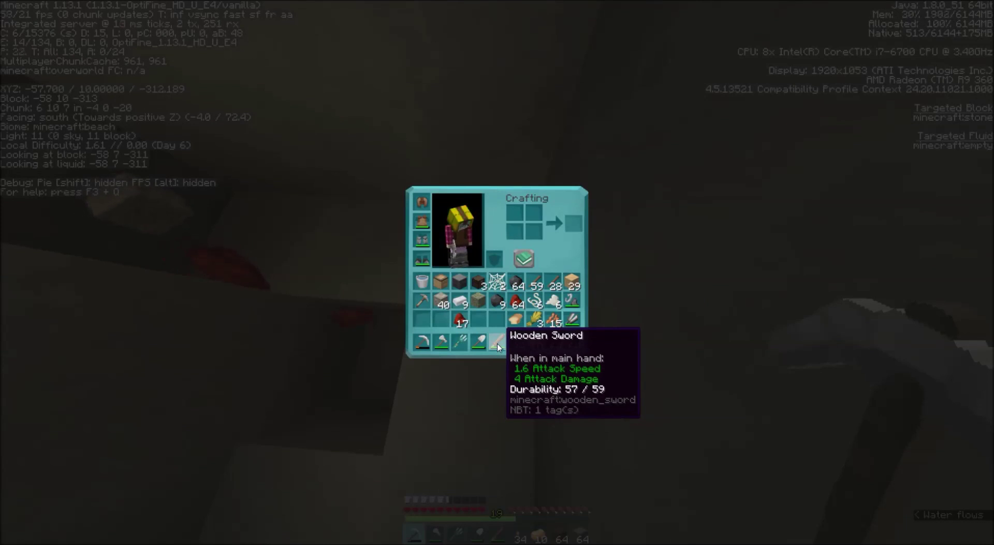
{"action": "left_click", "coordinate": [460, 317]}
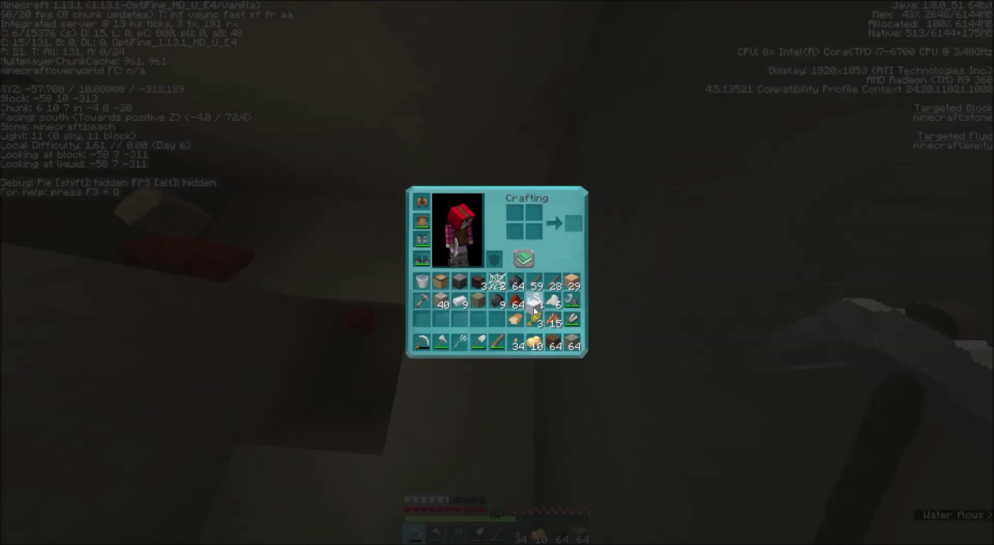
{"action": "left_click", "coordinate": [544, 160]}
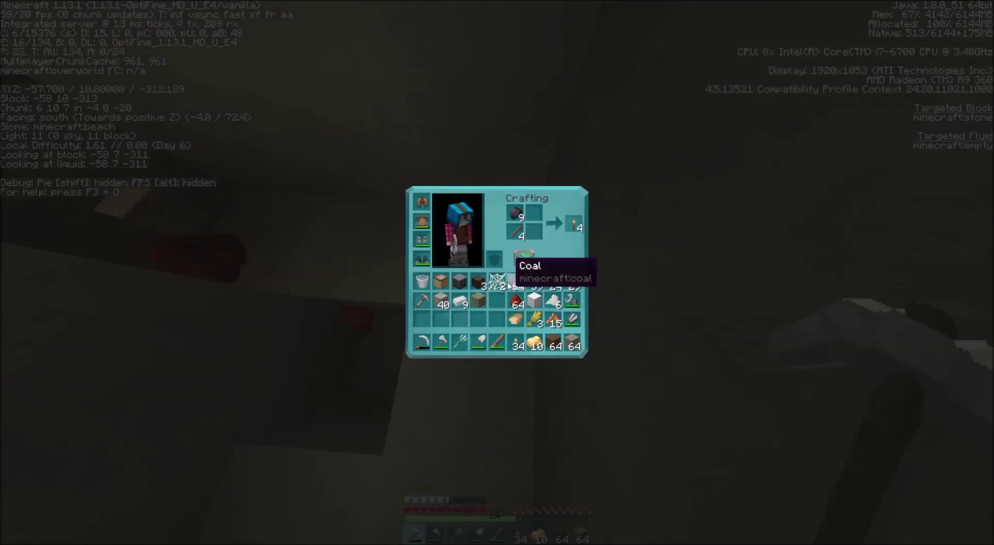
Collect the crafted torches from the grid and return to the cave.
{"action": "left_click", "coordinate": [579, 222], "text": "shift"}
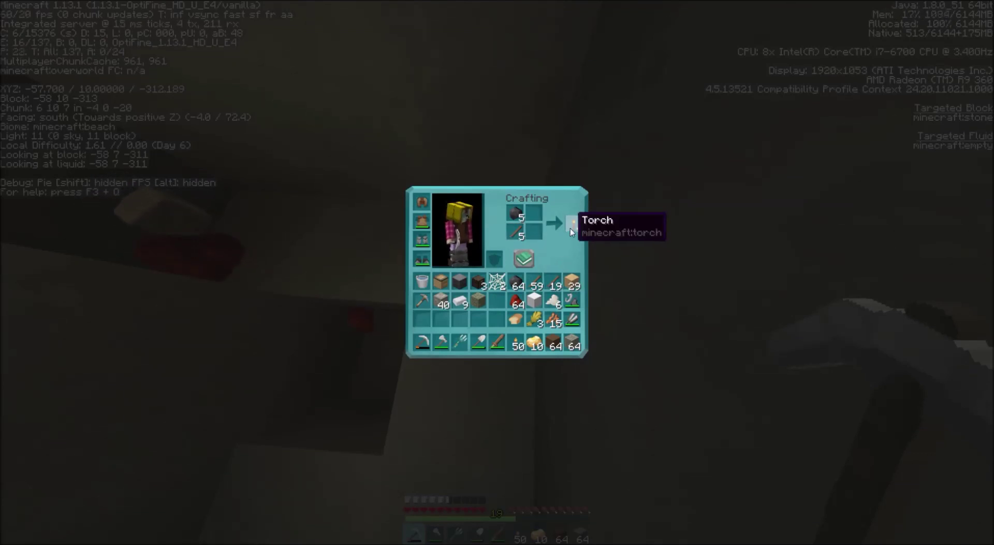
{"action": "left_click", "coordinate": [573, 225], "text": "shift"}
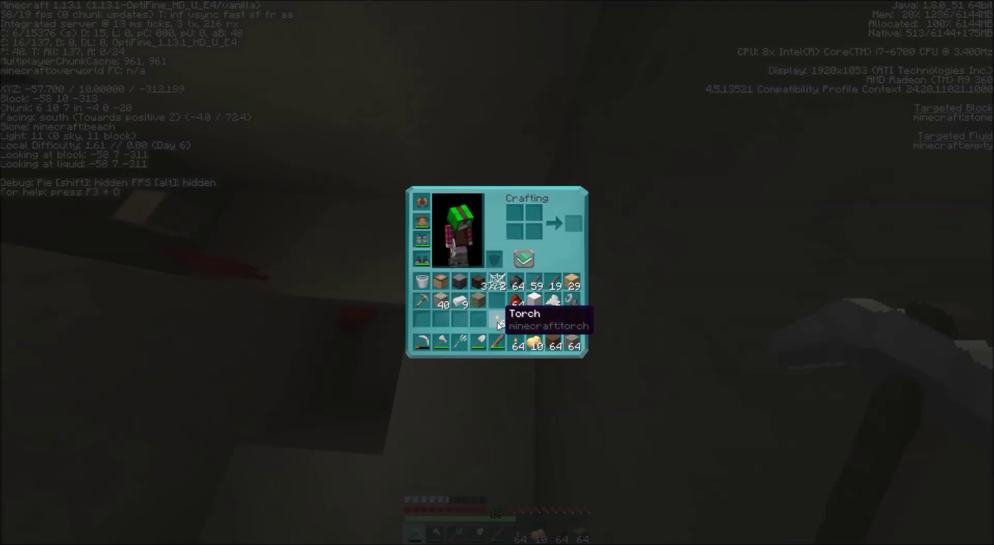
{"action": "key", "text": "e"}
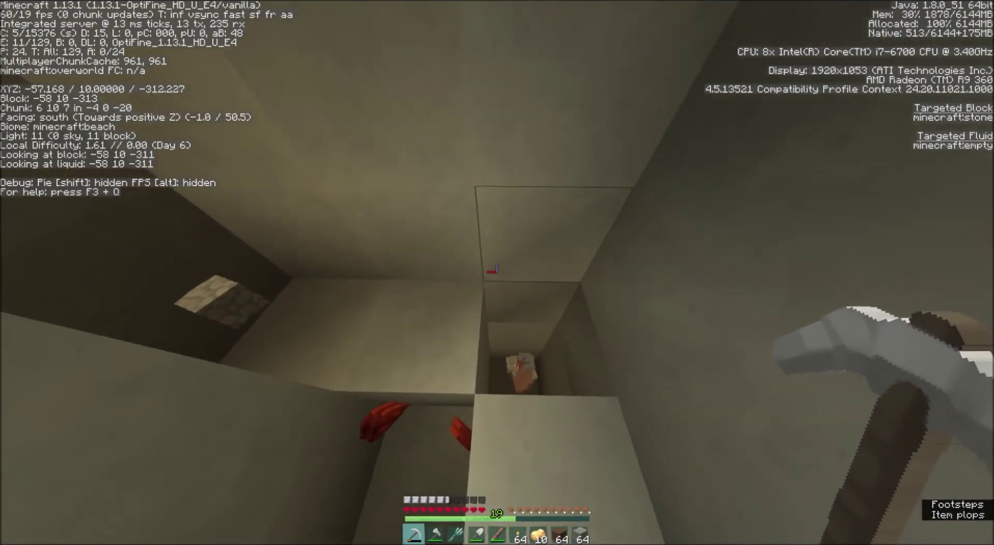
Move the stack of 11 cobblestone to another inventory slot.
{"action": "key", "text": "e"}
{"action": "left_click", "coordinate": [500, 302]}
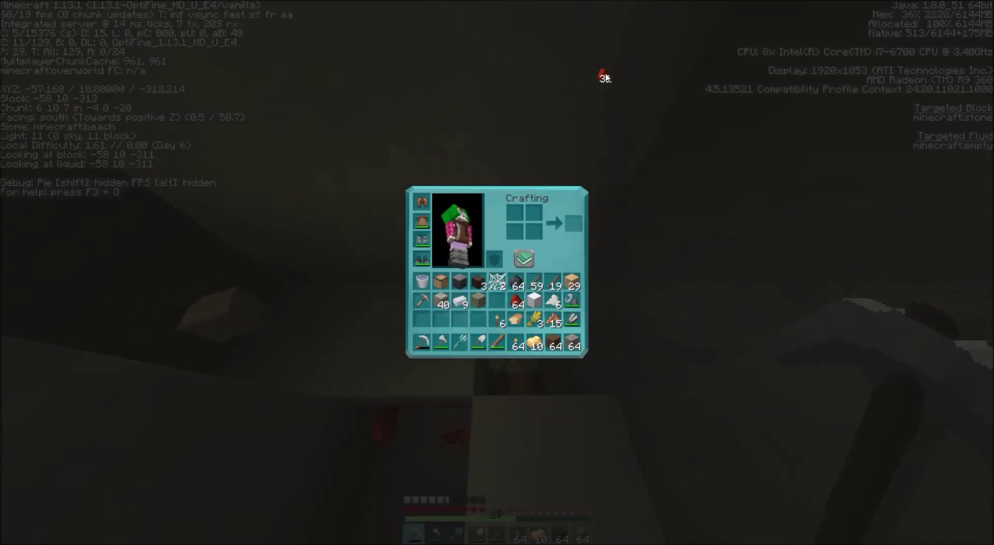
{"action": "left_click", "coordinate": [608, 76]}
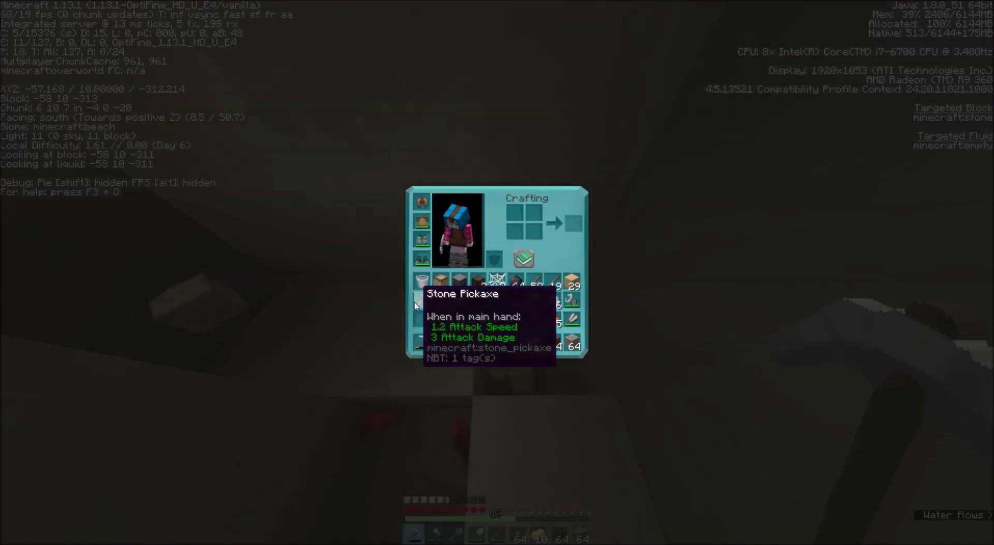
{"action": "key", "text": "e"}
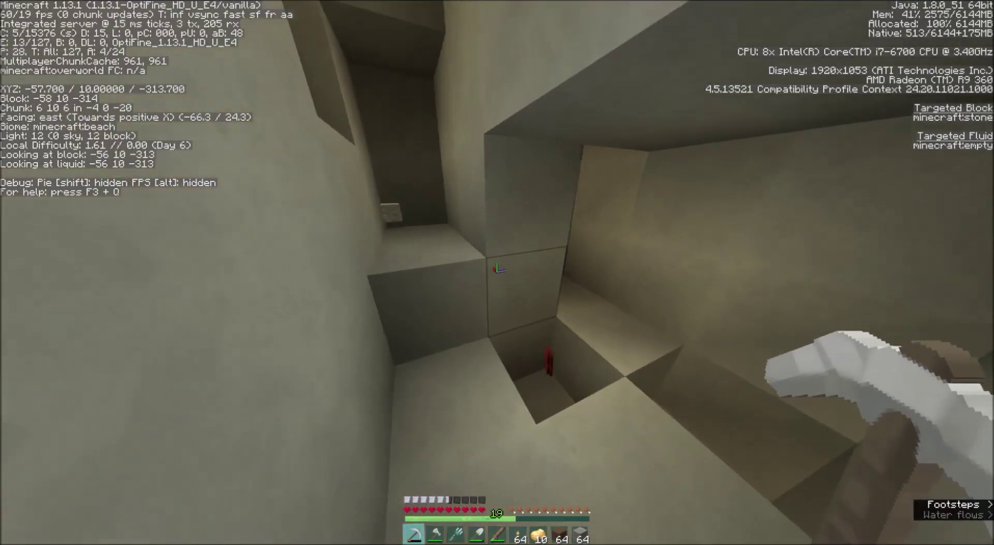
Move the crafting table to the hotbar and place it on the tunnel floor.
{"action": "key", "text": "e"}
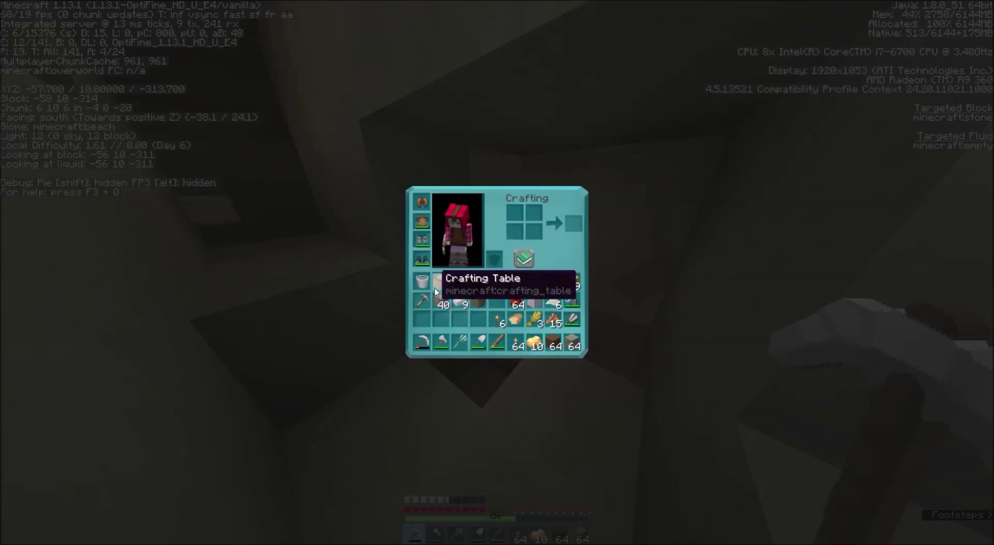
{"action": "left_click", "coordinate": [441, 282]}
{"action": "left_click", "coordinate": [491, 343]}
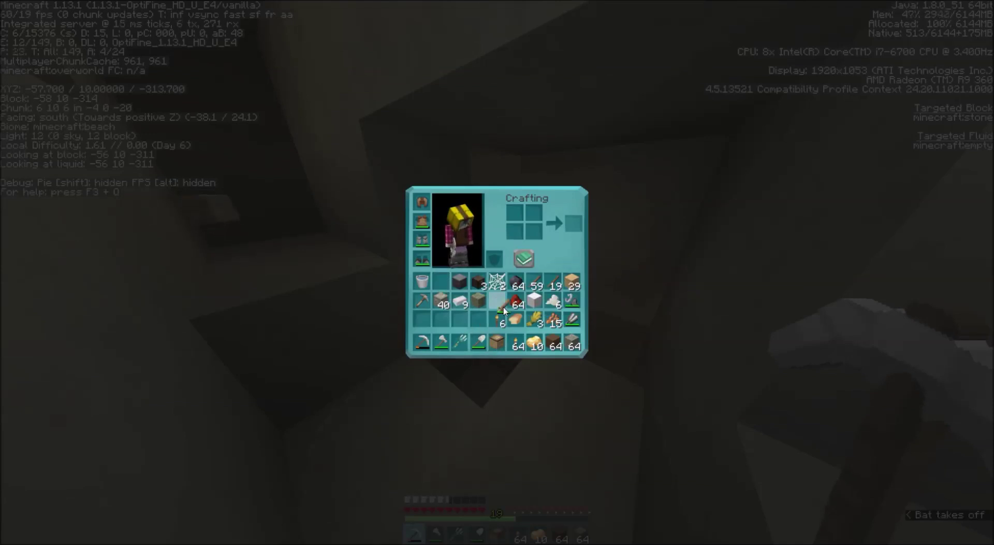
{"action": "key", "text": "e"}
{"action": "key", "text": "5"}
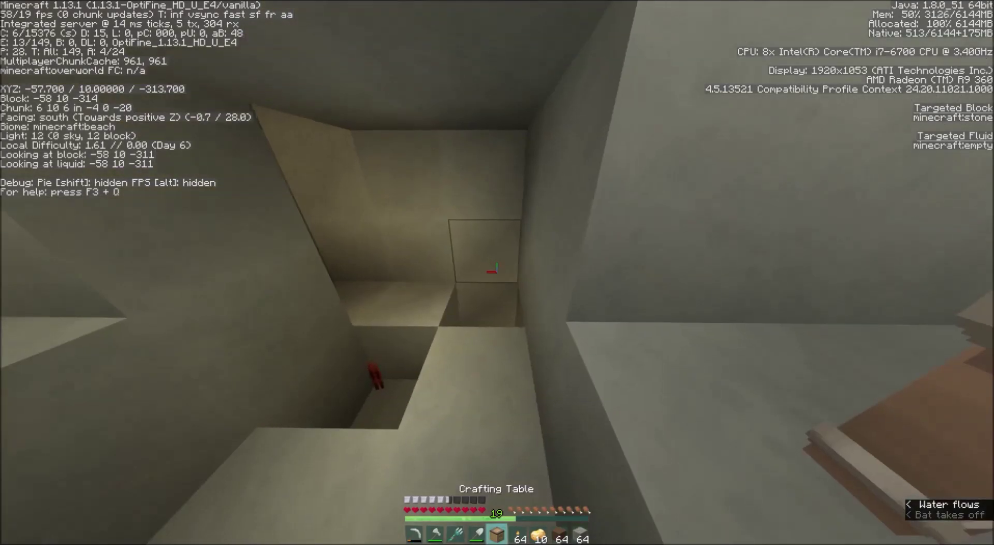
{"action": "right_click", "coordinate": [497, 273]}
Move the redstone dust from the hotbar into the main inventory.
{"action": "key", "text": "7"}
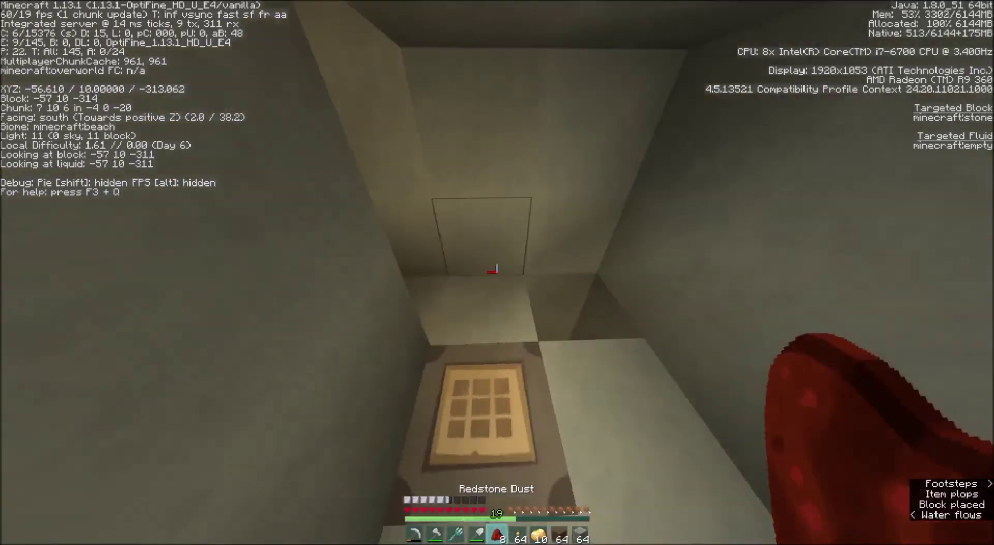
{"action": "key", "text": "e"}
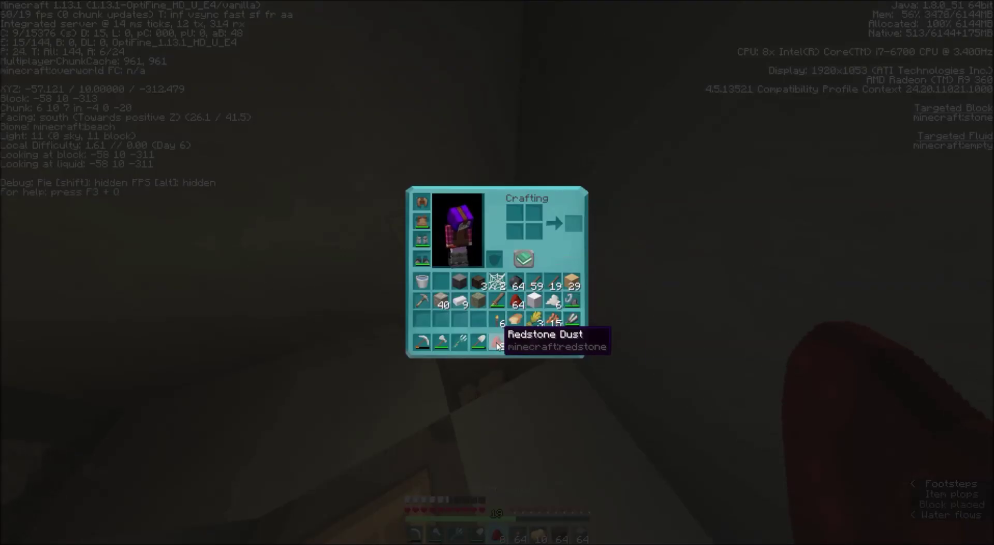
{"action": "left_click", "coordinate": [496, 342]}
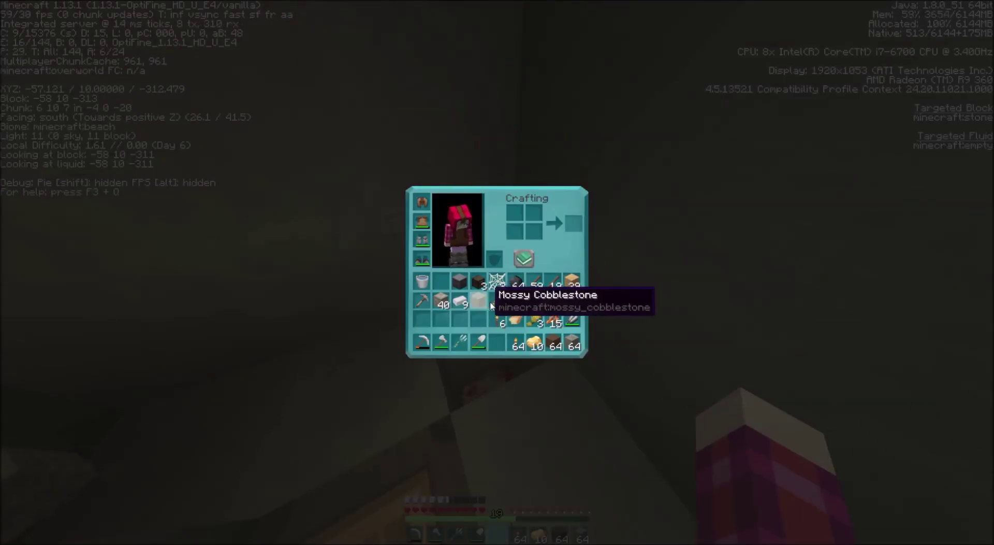
{"action": "left_click", "coordinate": [516, 302]}
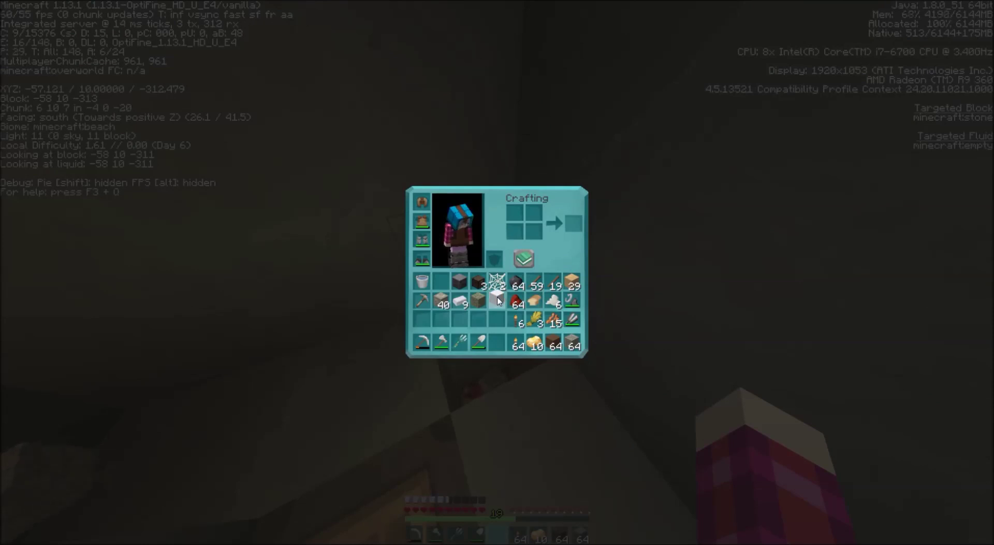
{"action": "key", "text": "e"}
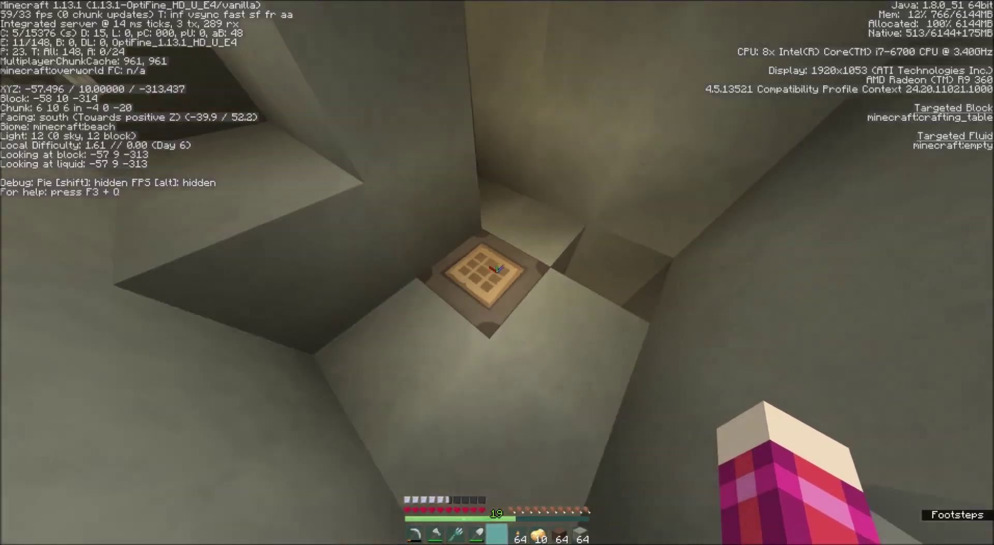
Craft an iron pickaxe at the crafting table and put it within quick reach.
{"action": "right_click", "coordinate": [497, 272]}
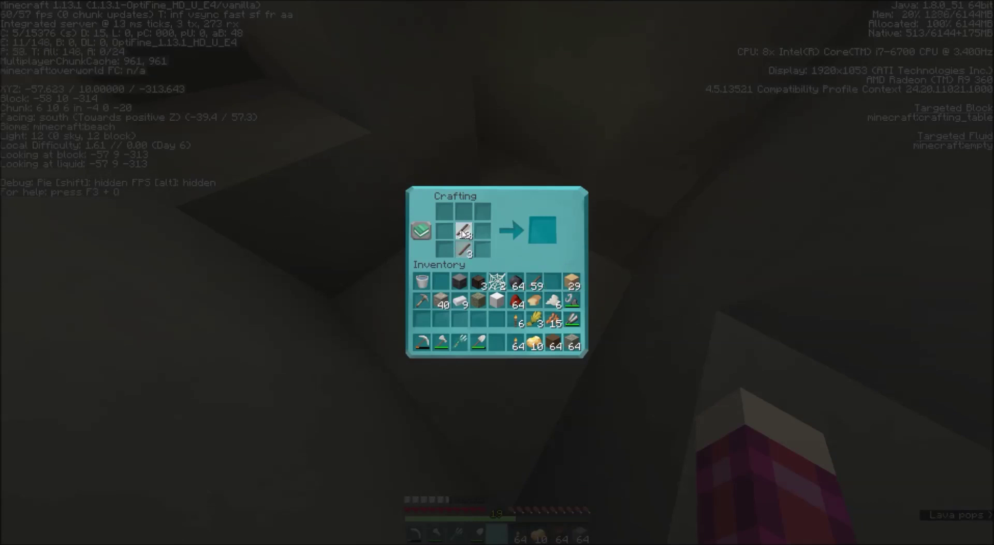
{"action": "left_click", "coordinate": [461, 302]}
{"action": "left_click", "coordinate": [542, 230], "text": "shift"}
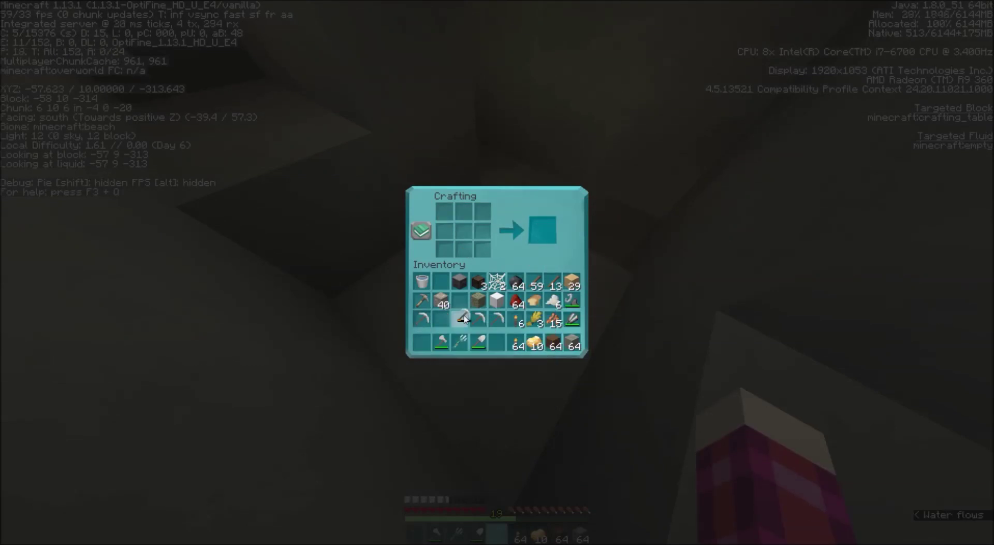
{"action": "left_click", "coordinate": [497, 316], "text": "shift"}
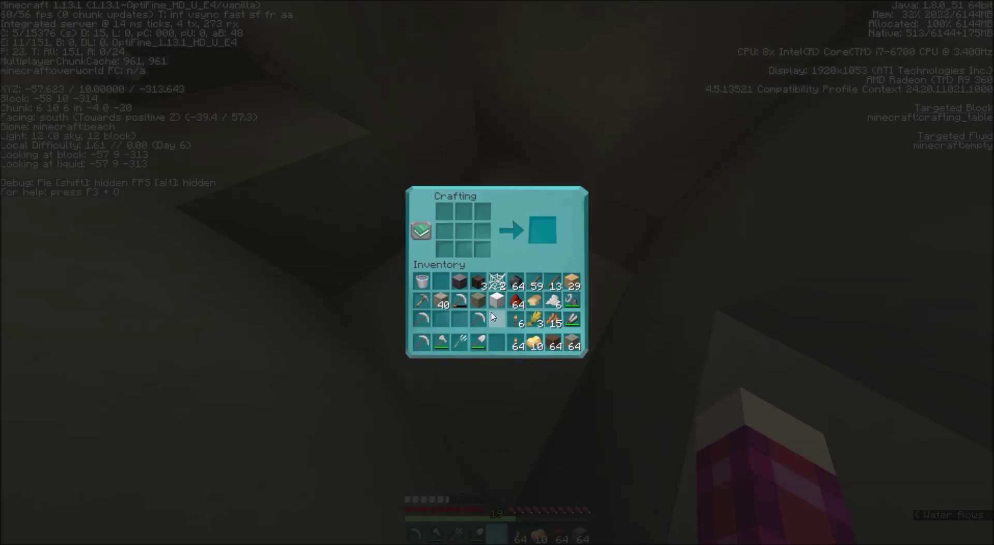
{"action": "key", "text": "Escape"}
Break the crafting table with the iron axe to pick it up.
{"action": "key", "text": "2"}
{"action": "left_click_drag", "start_coordinate": [497, 272], "coordinate": [497, 273]}
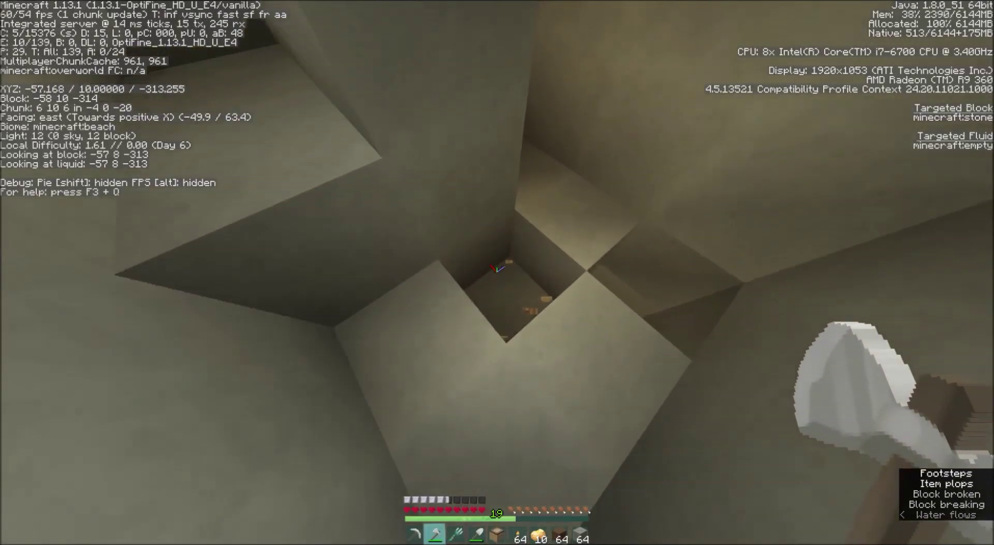
{"action": "key", "text": "e"}
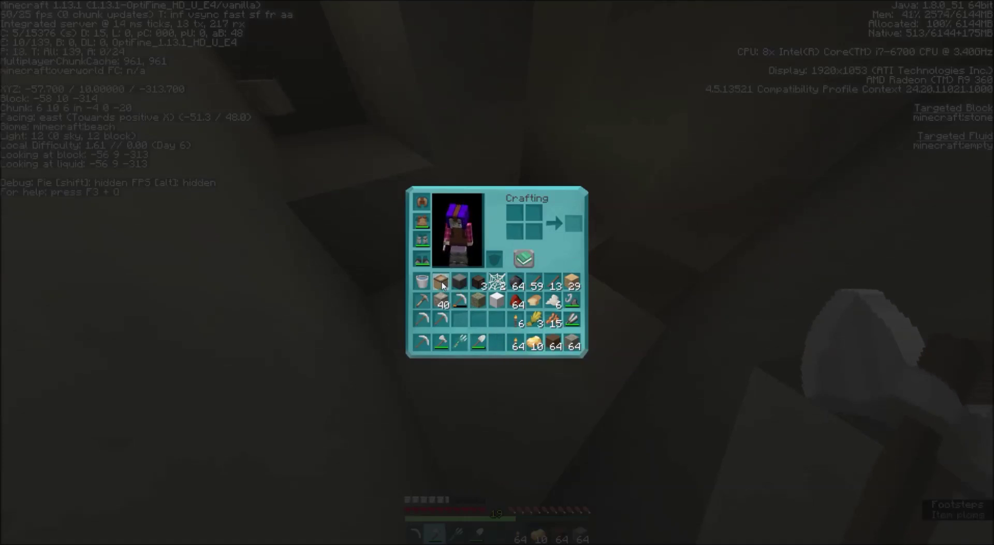
{"action": "key", "text": "Escape"}
Place the crafting table again, collect the crafted bread, and break the table.
{"action": "key", "text": "e"}
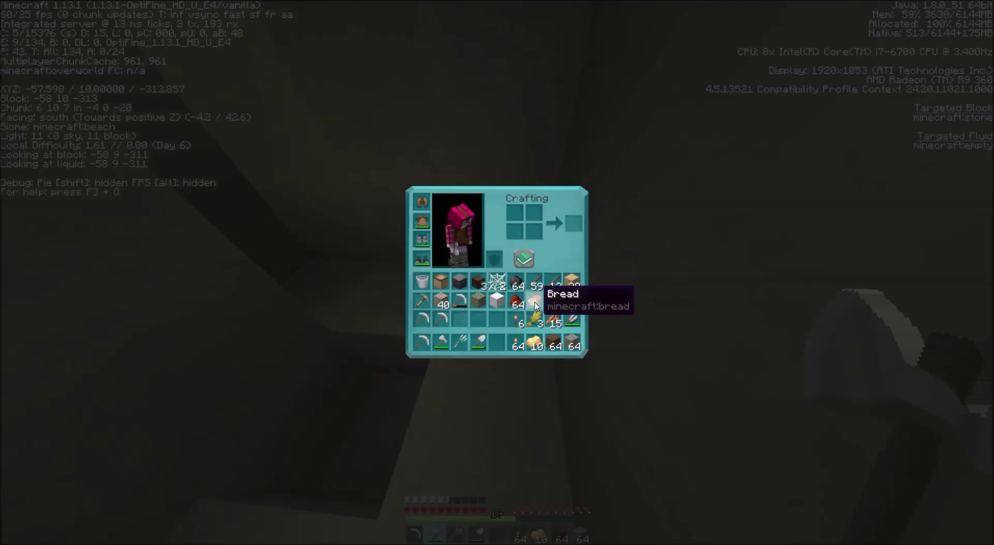
{"action": "left_click", "coordinate": [440, 283]}
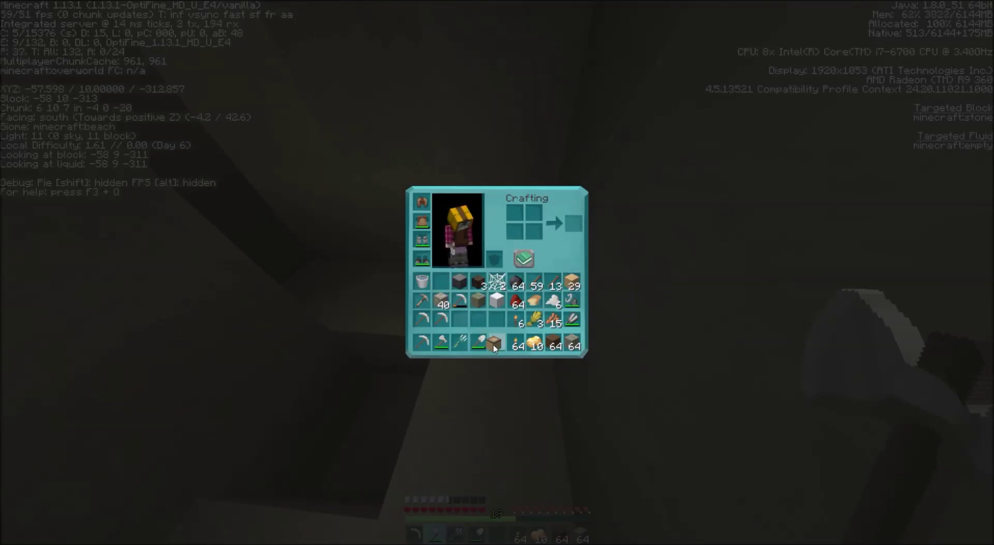
{"action": "left_click", "coordinate": [494, 342]}
{"action": "key", "text": "e"}
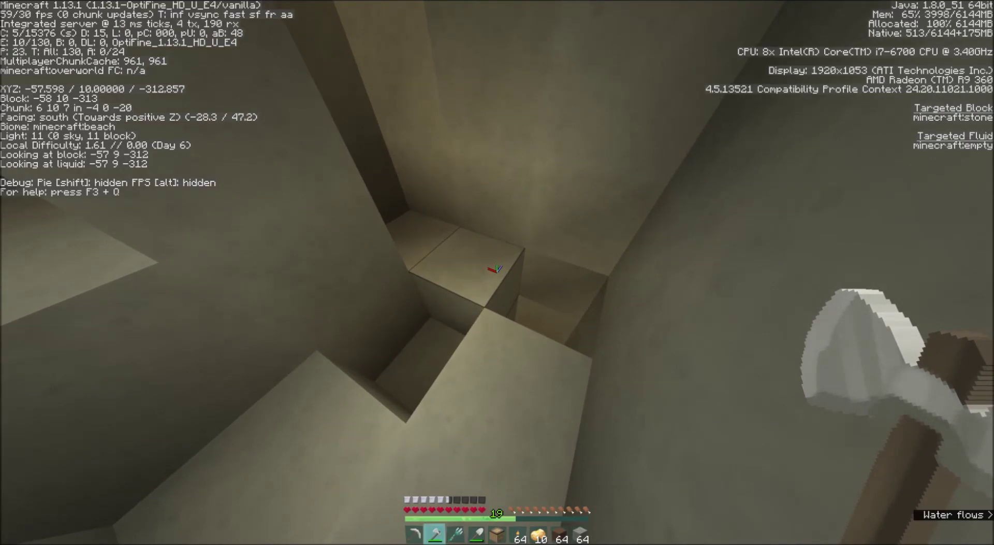
{"action": "scroll", "coordinate": [497, 272], "scroll_direction": "down", "scroll_amount": 1}
{"action": "right_click", "coordinate": [497, 272]}
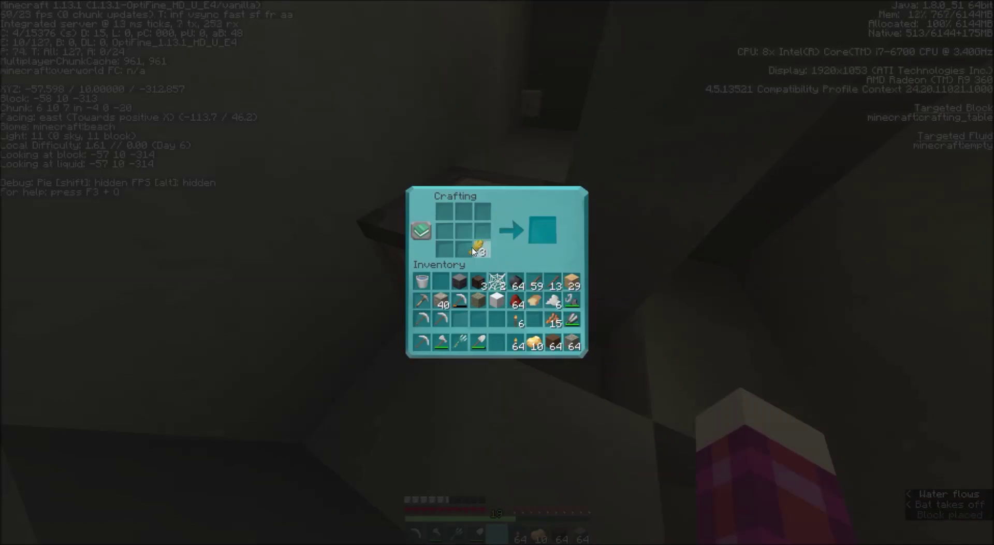
{"action": "left_click", "coordinate": [543, 232], "text": "shift"}
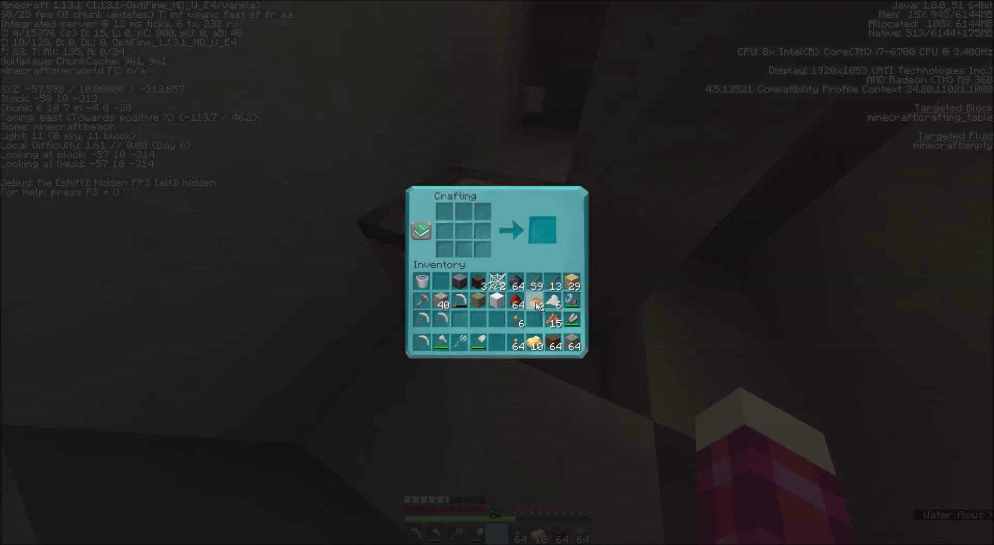
{"action": "key", "text": "Escape"}
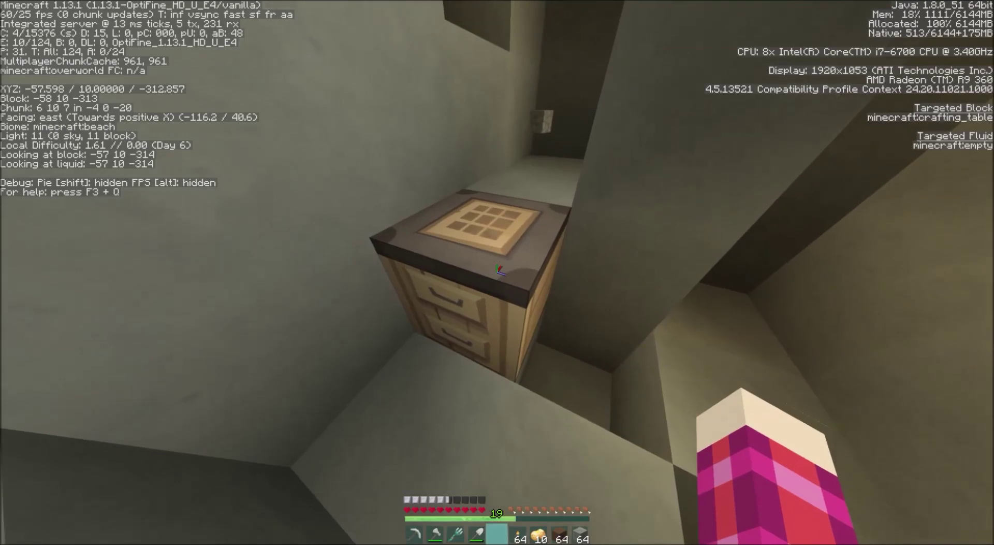
{"action": "scroll", "coordinate": [497, 272], "scroll_direction": "up", "scroll_amount": 1}
{"action": "left_click_drag", "start_coordinate": [497, 273], "coordinate": [497, 272]}
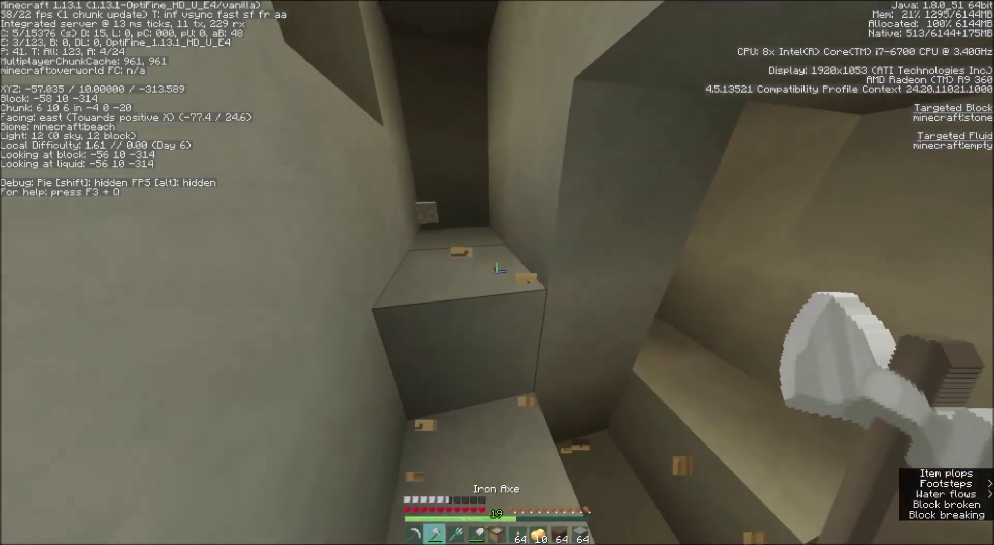
Tunnel several blocks east through the stone with the iron pickaxe.
{"action": "key", "text": "e"}
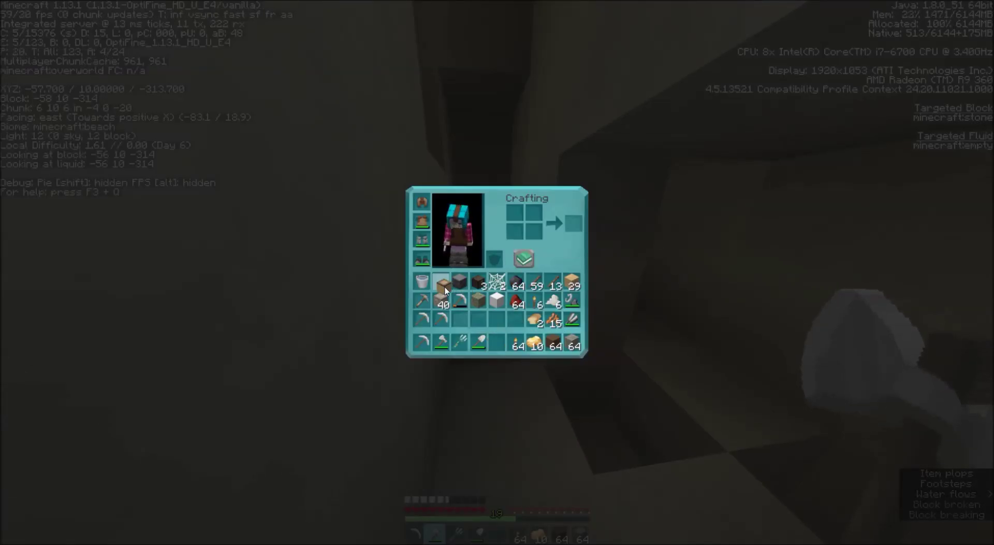
{"action": "key", "text": "Escape"}
{"action": "scroll", "coordinate": [497, 272], "scroll_direction": "up", "scroll_amount": 1}
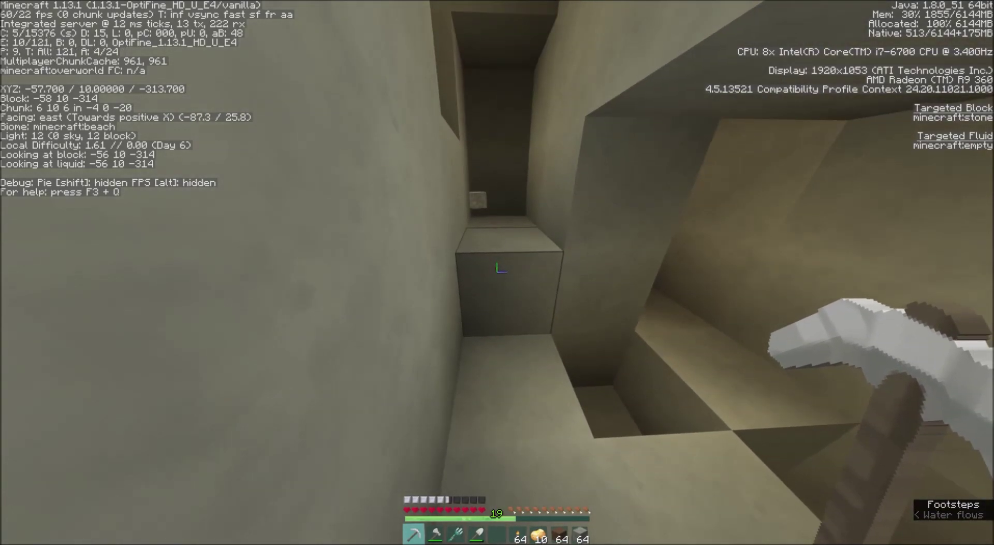
{"action": "left_click_drag", "start_coordinate": [497, 272], "coordinate": [497, 268]}
{"action": "key", "text": "w"}
{"action": "key", "text": "w"}
{"action": "key", "text": "w"}
{"action": "key", "text": "w"}
Place torches on the tunnel floor and dig out the dirt ceiling with the shovel.
{"action": "key", "text": "5"}
{"action": "right_click", "coordinate": [497, 268]}
{"action": "key", "text": "w"}
{"action": "key", "text": "4"}
{"action": "key", "text": "5"}
{"action": "key", "text": "4"}
{"action": "key", "text": "w"}
{"action": "key", "text": "w"}
{"action": "key", "text": "w"}
{"action": "key", "text": "w"}
{"action": "key", "text": "7"}
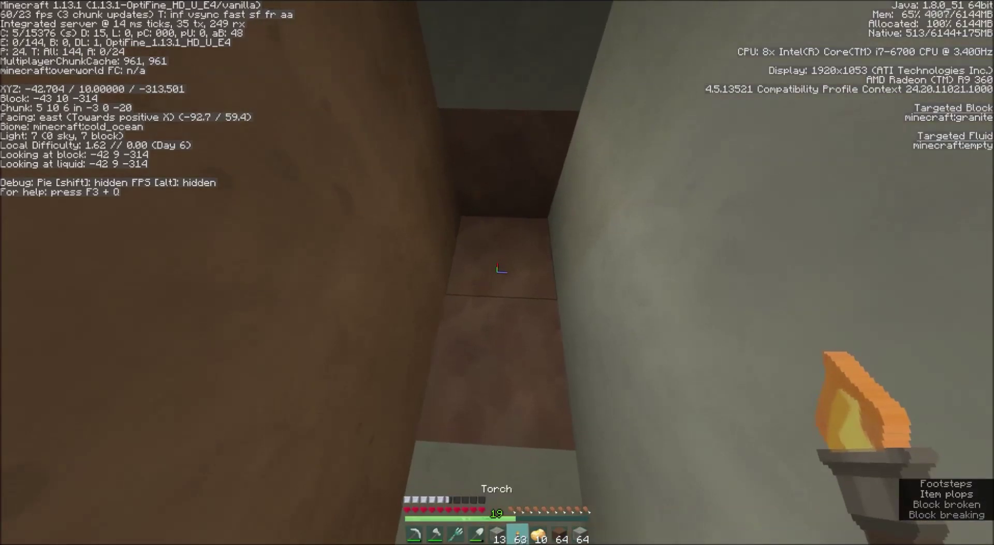
{"action": "right_click", "coordinate": [497, 268]}
Continue east with the iron pickaxe, mining through the granite and stone.
{"action": "key", "text": "1"}
{"action": "key", "text": "w"}
{"action": "left_click_drag", "start_coordinate": [497, 268], "coordinate": [497, 268]}
{"action": "key", "text": "w"}
{"action": "key", "text": "w"}
{"action": "key", "text": "w"}
{"action": "key", "text": "w"}
Walk west down the torch-lit corridor, picking up the dropped cobblestone.
{"action": "key", "text": "e"}
{"action": "key", "text": "e"}
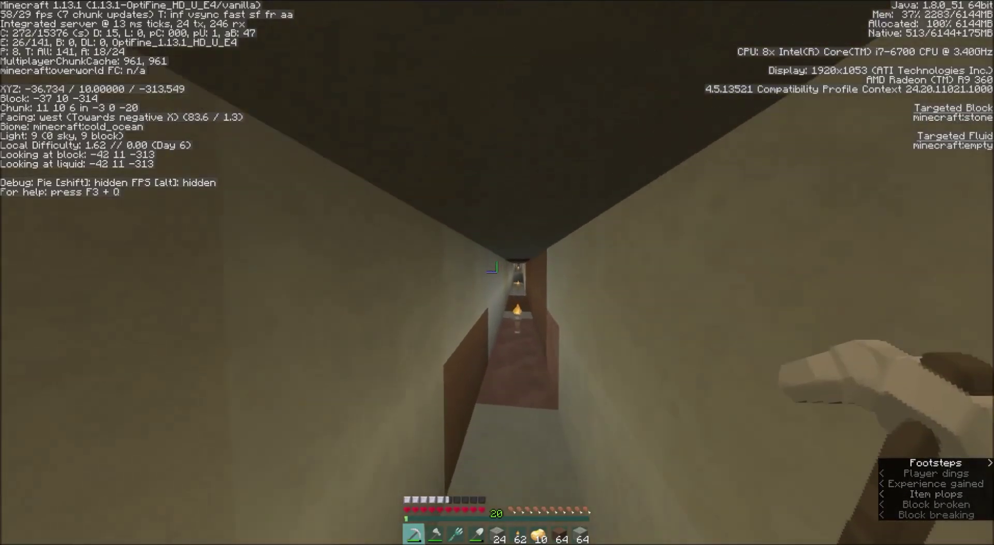
{"action": "key", "text": "w"}
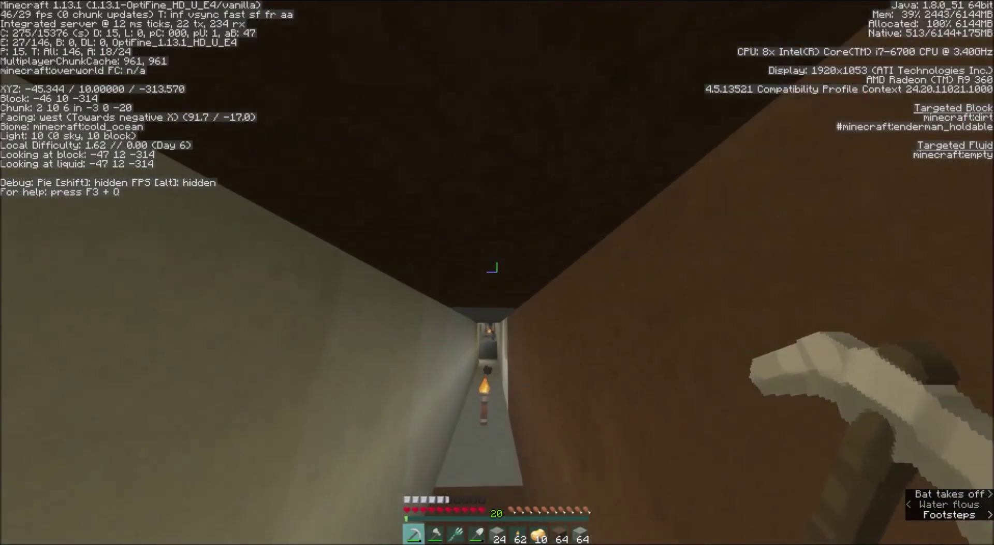
{"action": "key", "text": "w"}
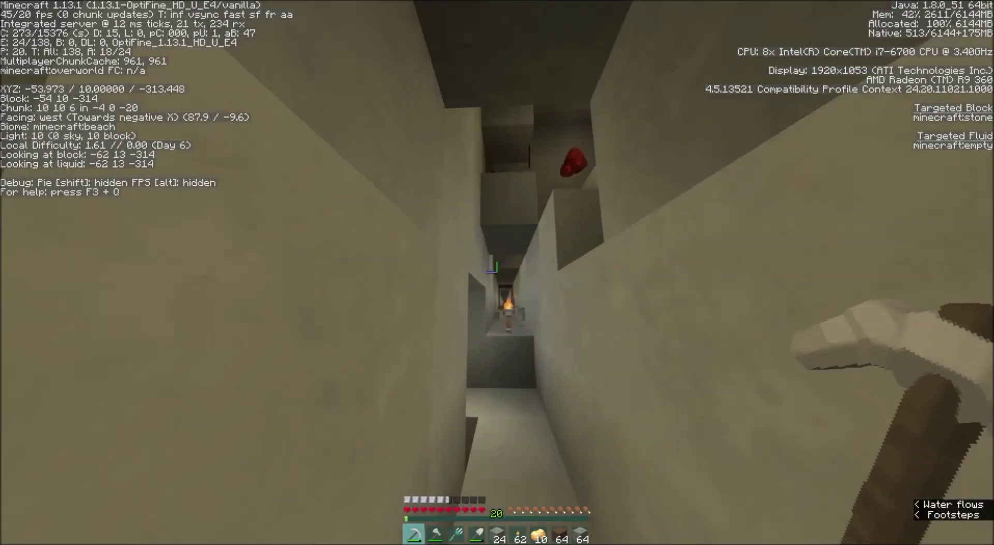
{"action": "key", "text": "w"}
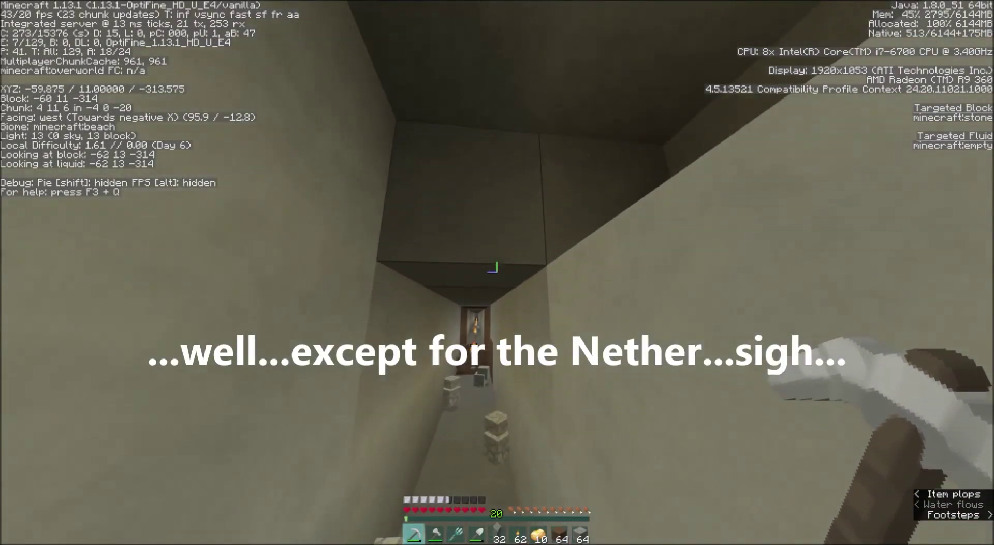
{"action": "key", "text": "w"}
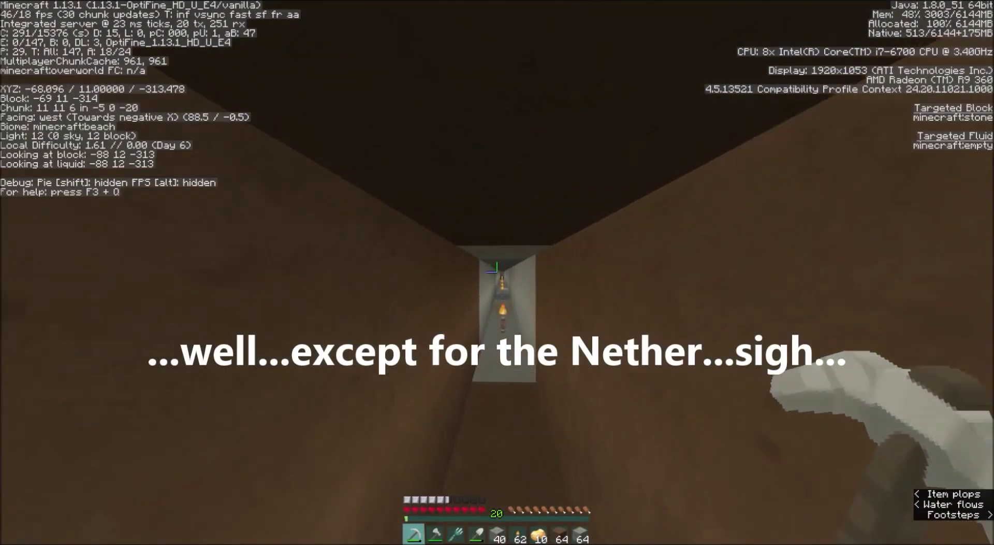
{"action": "key", "text": "3"}
{"action": "key", "text": "w"}
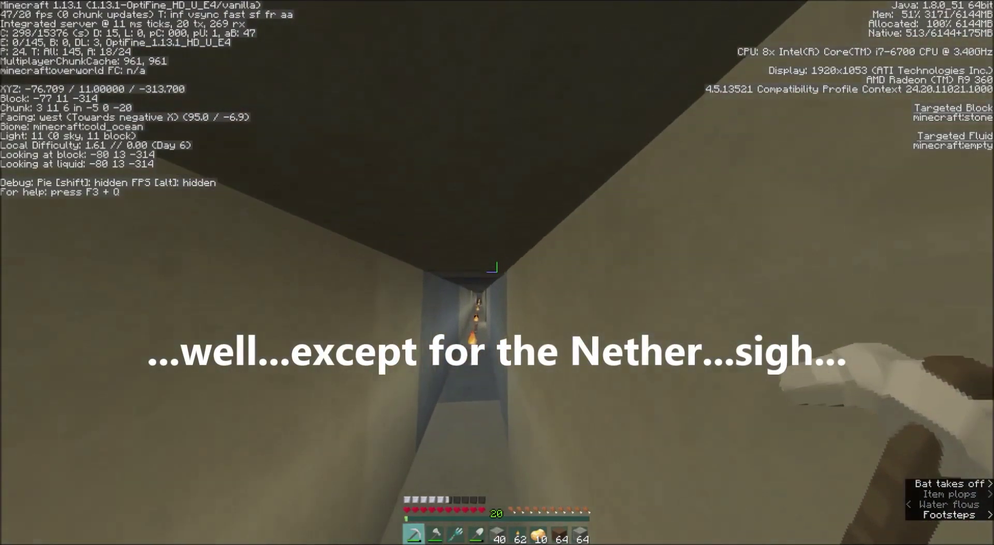
{"action": "key", "text": "1"}
Turn around and walk back east to the tunnel end with a torch in hand.
{"action": "key", "text": "w"}
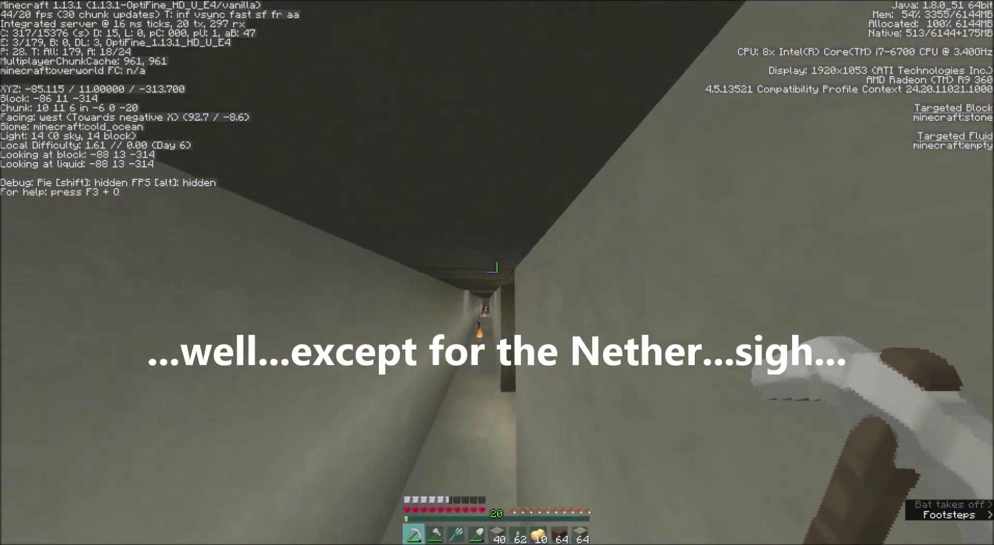
{"action": "key", "text": "w"}
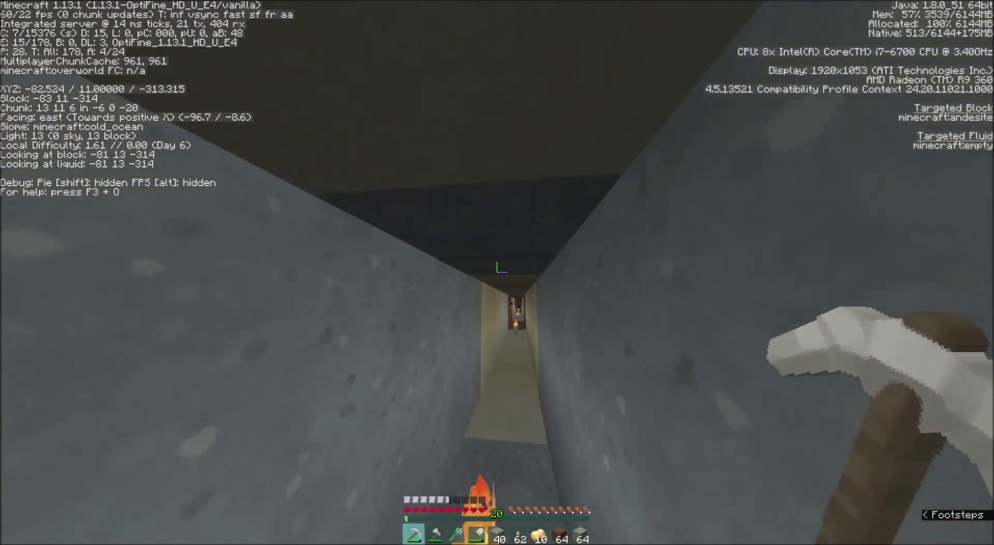
{"action": "key", "text": "w"}
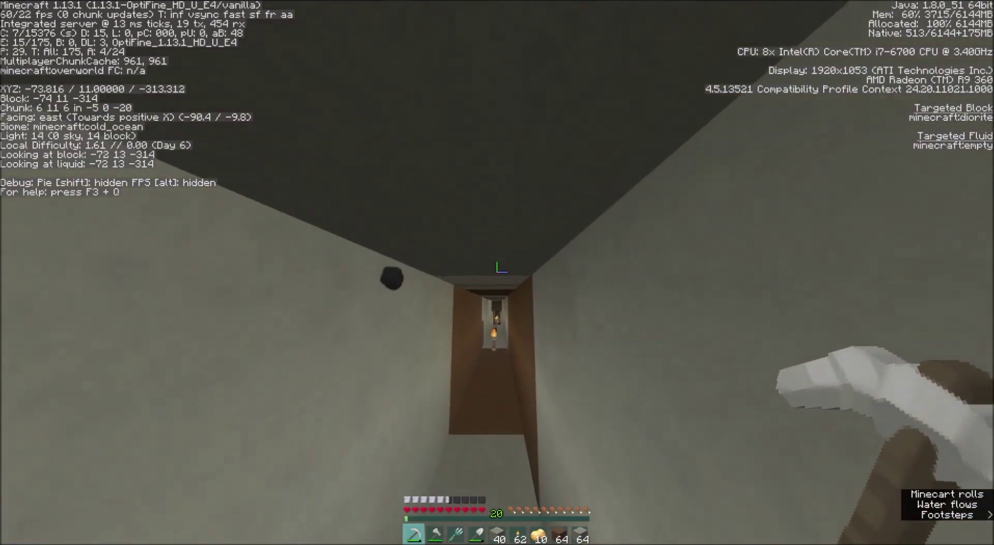
{"action": "key", "text": "w"}
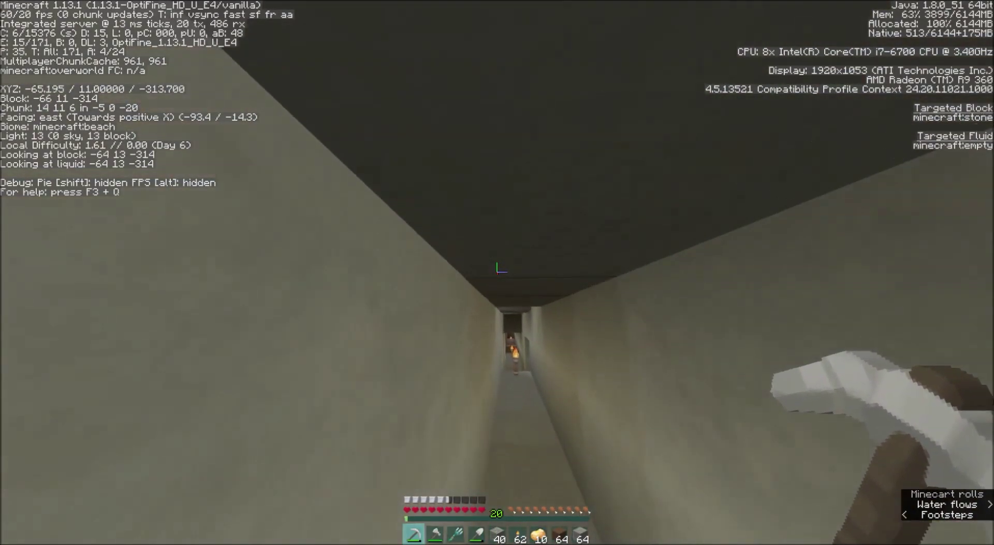
{"action": "key", "text": "w"}
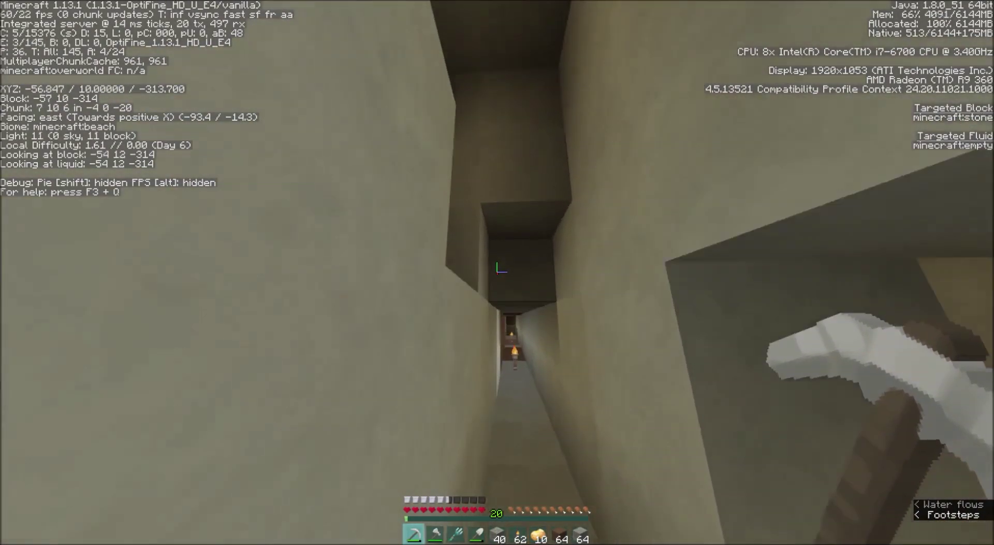
{"action": "key", "text": "w"}
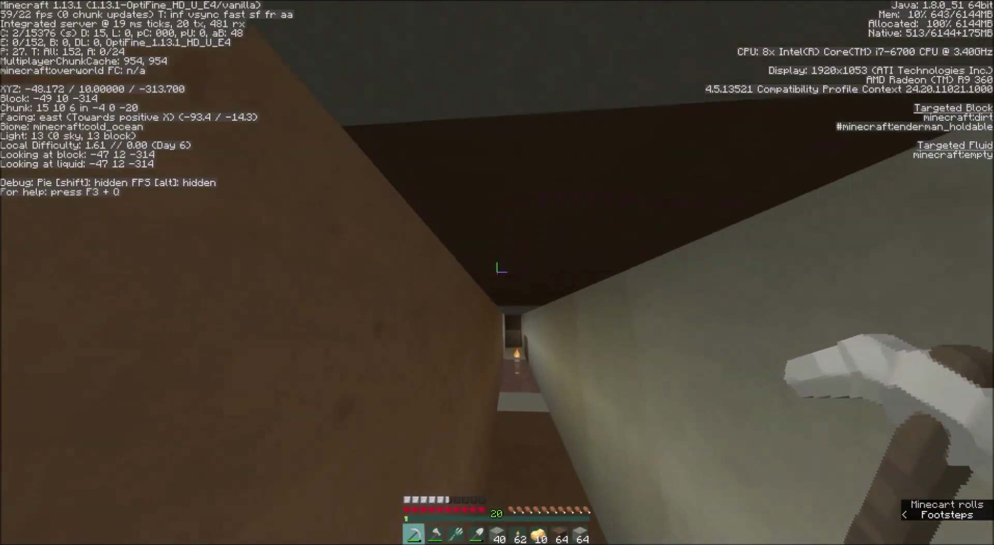
{"action": "key", "text": "w"}
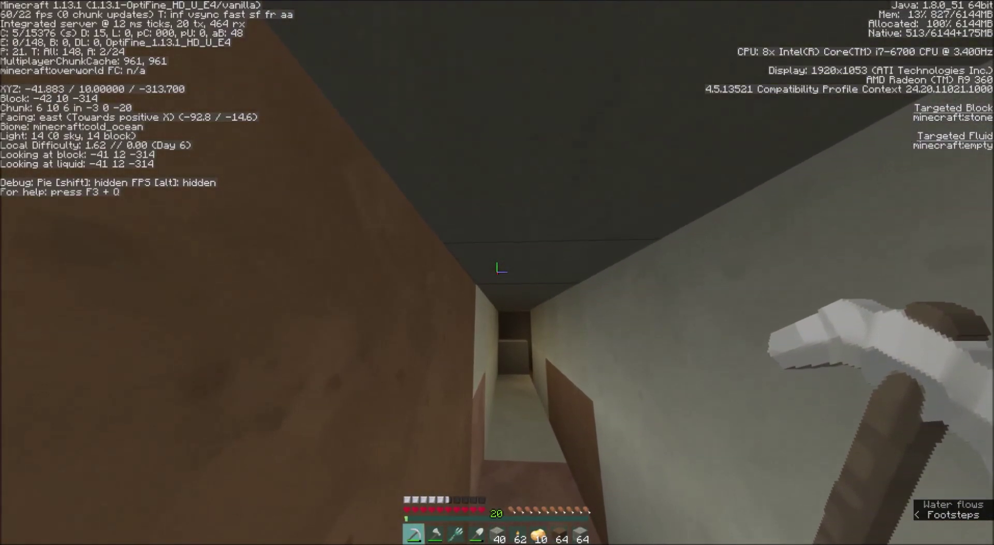
{"action": "key", "text": "w"}
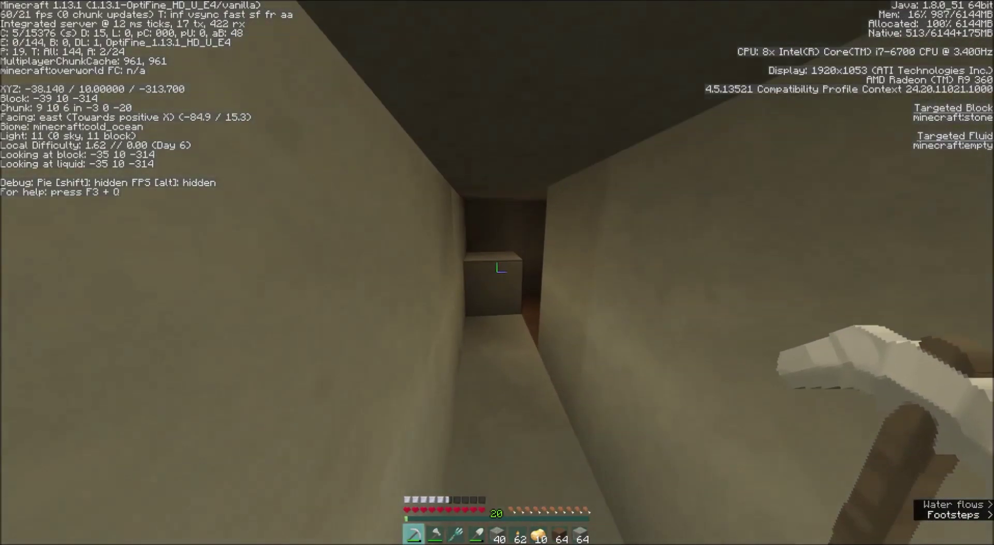
{"action": "key", "text": "w"}
{"action": "key", "text": "6"}
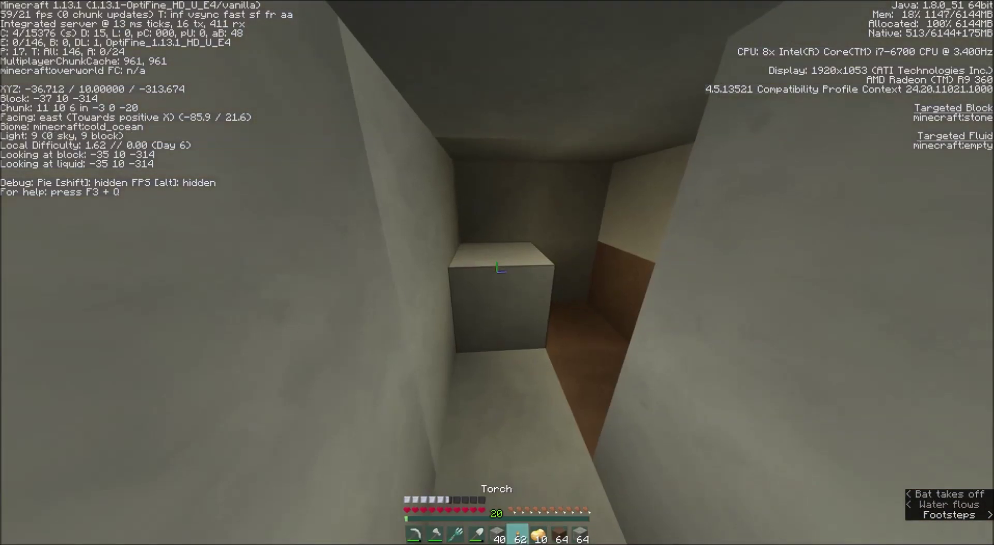
Place a torch to light the area and start mining the stone ahead.
{"action": "key", "text": "w"}
{"action": "right_click", "coordinate": [497, 272]}
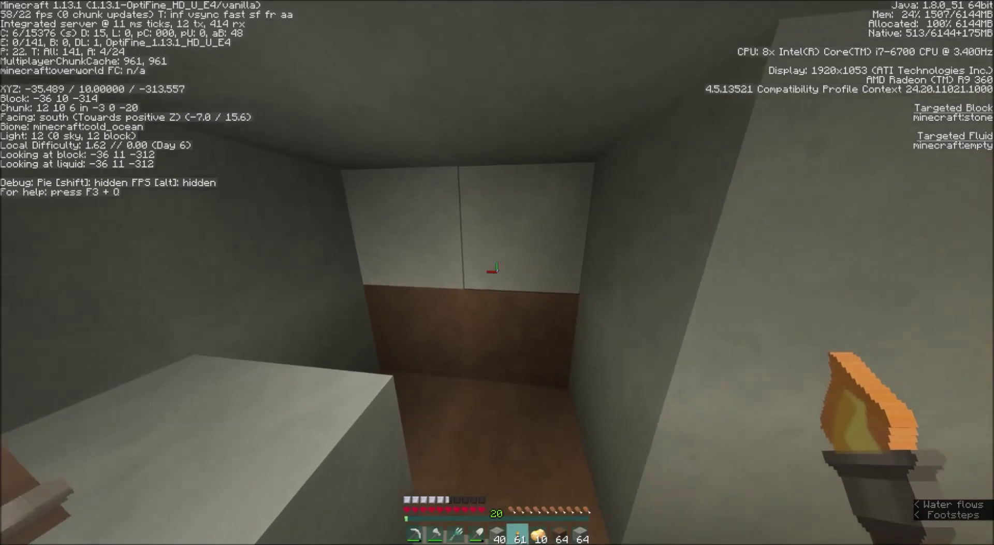
{"action": "key", "text": "1"}
{"action": "left_click", "coordinate": [497, 273]}
Carve the tunnel about four blocks further east and place a torch on its floor.
{"action": "key", "text": "w"}
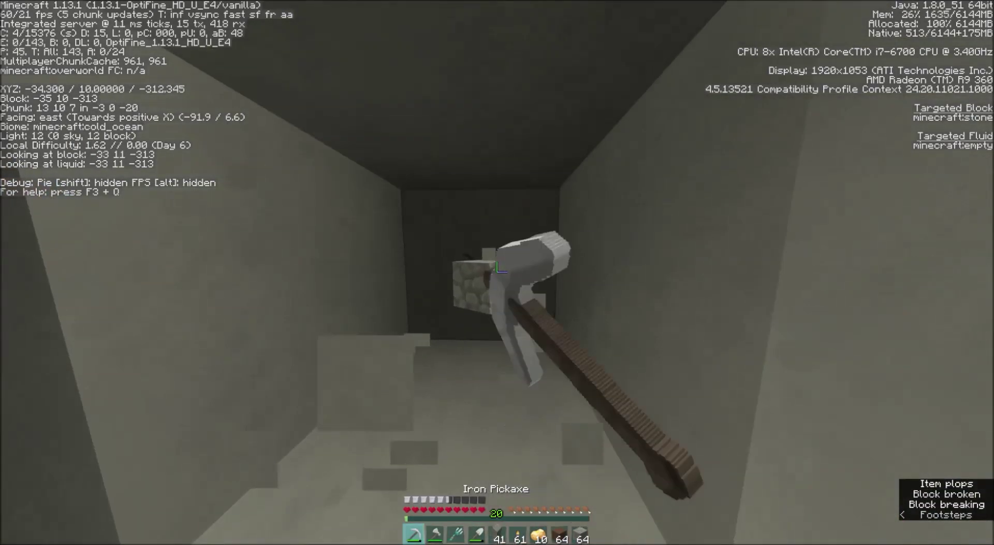
{"action": "left_click", "coordinate": [497, 272]}
{"action": "key", "text": "w"}
{"action": "left_click", "coordinate": [497, 272]}
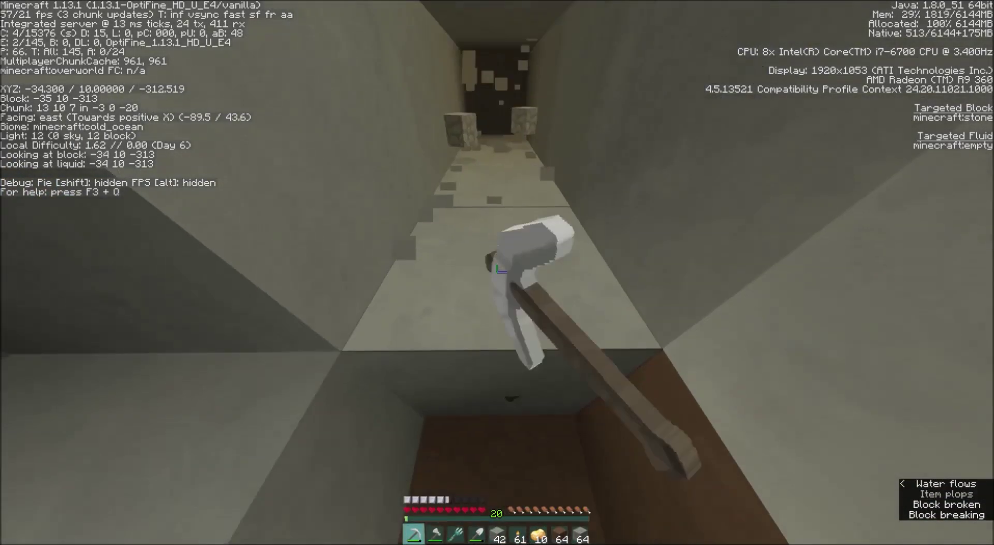
{"action": "left_click_drag", "start_coordinate": [497, 272], "coordinate": [497, 267]}
{"action": "key", "text": "w"}
{"action": "key", "text": "w"}
{"action": "key", "text": "w"}
{"action": "key", "text": "w"}
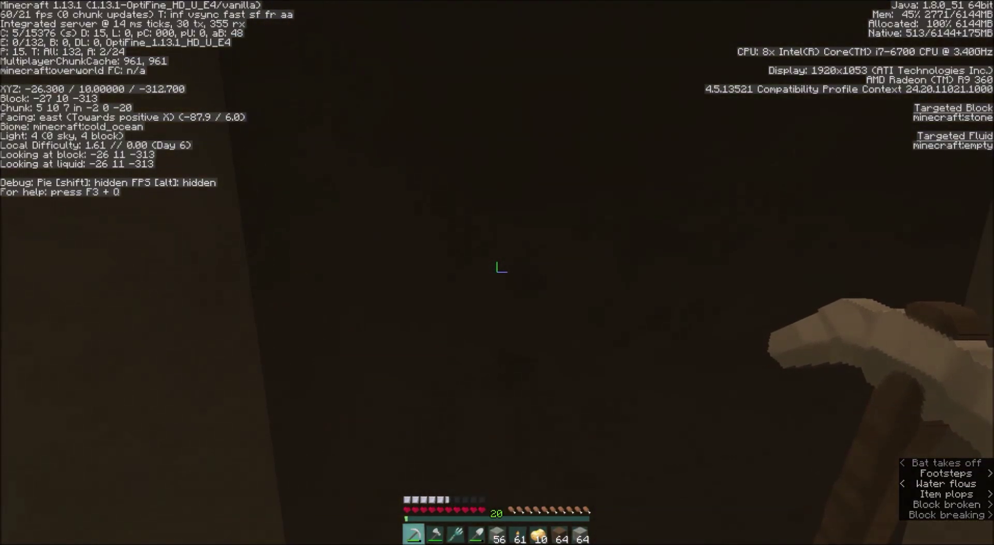
{"action": "key", "text": "s"}
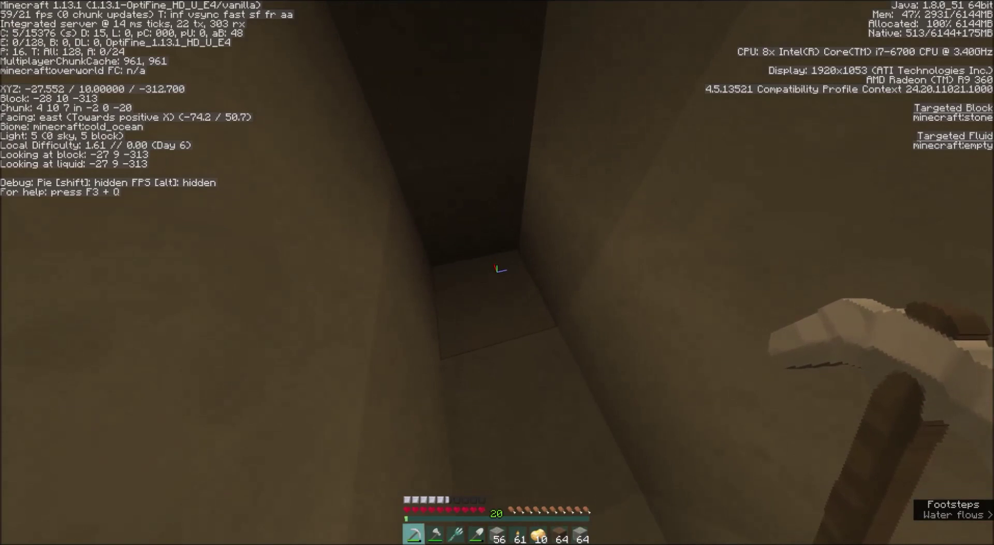
{"action": "right_click", "coordinate": [497, 267]}
Mine a stretch of tunnel, pillar up two cobblestone blocks, and place a torch.
{"action": "key", "text": "w"}
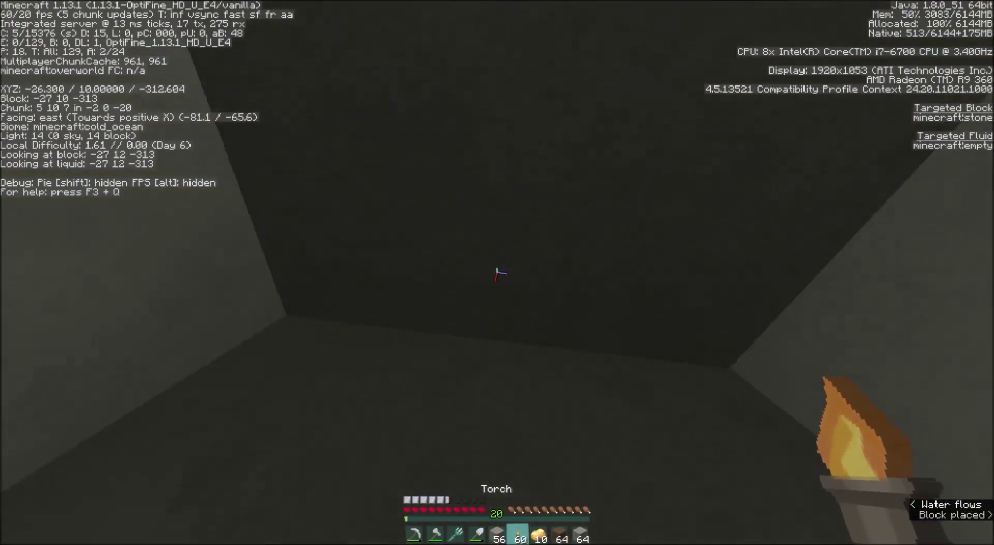
{"action": "left_click_drag", "start_coordinate": [497, 275], "coordinate": [497, 272]}
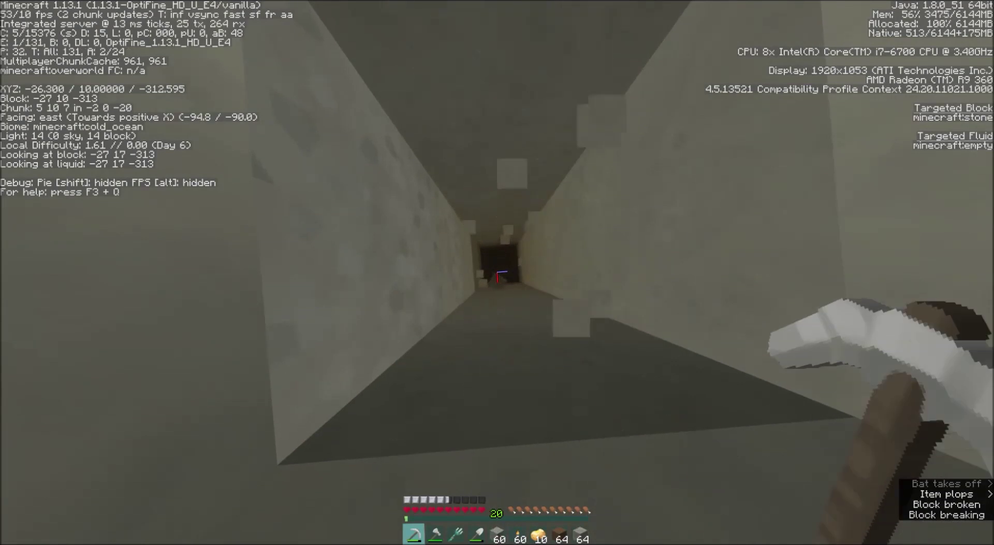
{"action": "key", "text": "3"}
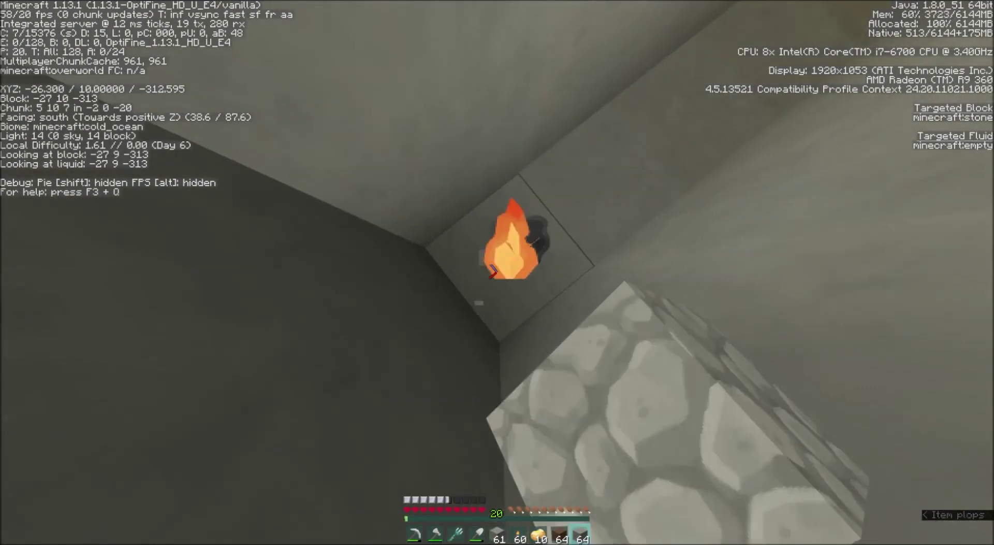
{"action": "left_click", "coordinate": [497, 272]}
{"action": "right_click", "coordinate": [497, 273]}
{"action": "key", "text": "space"}
{"action": "right_click", "coordinate": [497, 272]}
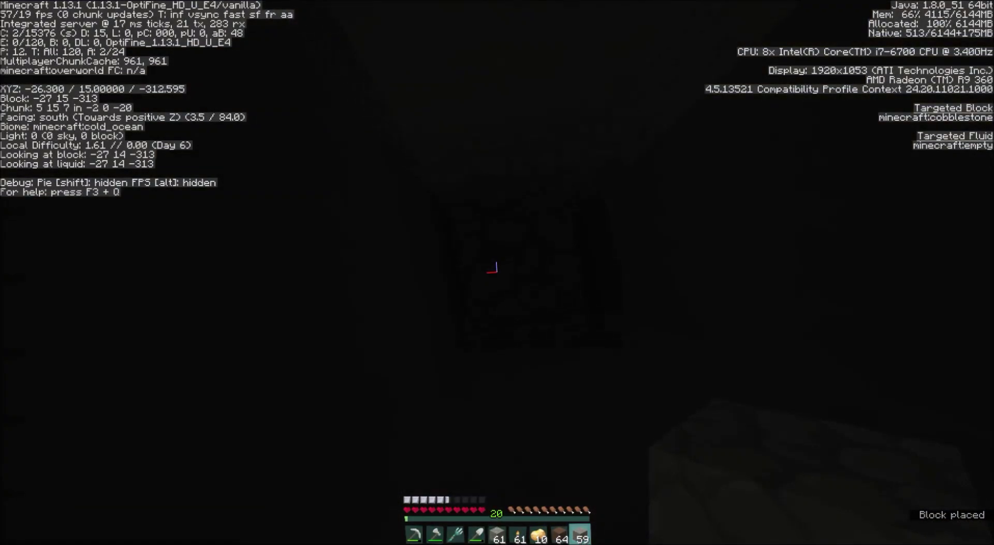
{"action": "key", "text": "6"}
{"action": "right_click", "coordinate": [492, 268]}
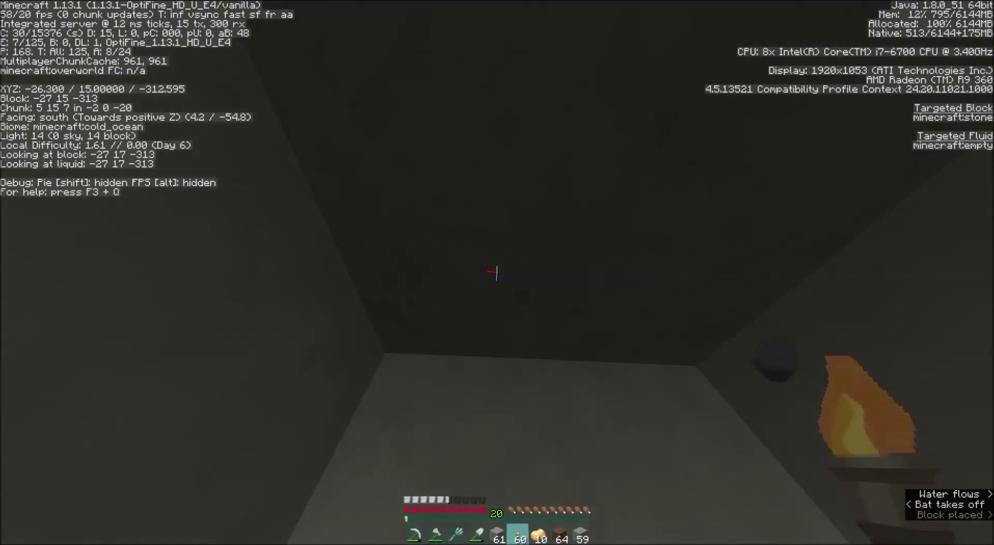
Clear the ceiling above, place cobblestone to climb higher, and light the shaft.
{"action": "key", "text": "1"}
{"action": "left_click_drag", "start_coordinate": [493, 268], "coordinate": [492, 387]}
{"action": "scroll", "coordinate": [492, 269], "scroll_direction": "down", "scroll_amount": 1}
{"action": "right_click", "coordinate": [492, 269]}
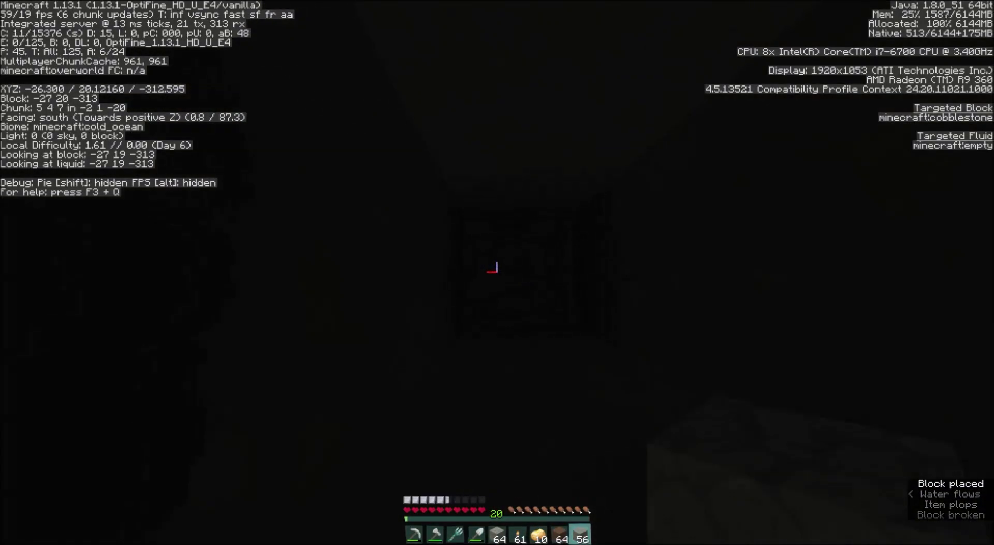
{"action": "scroll", "coordinate": [493, 268], "scroll_direction": "up", "scroll_amount": 2}
{"action": "right_click", "coordinate": [492, 268]}
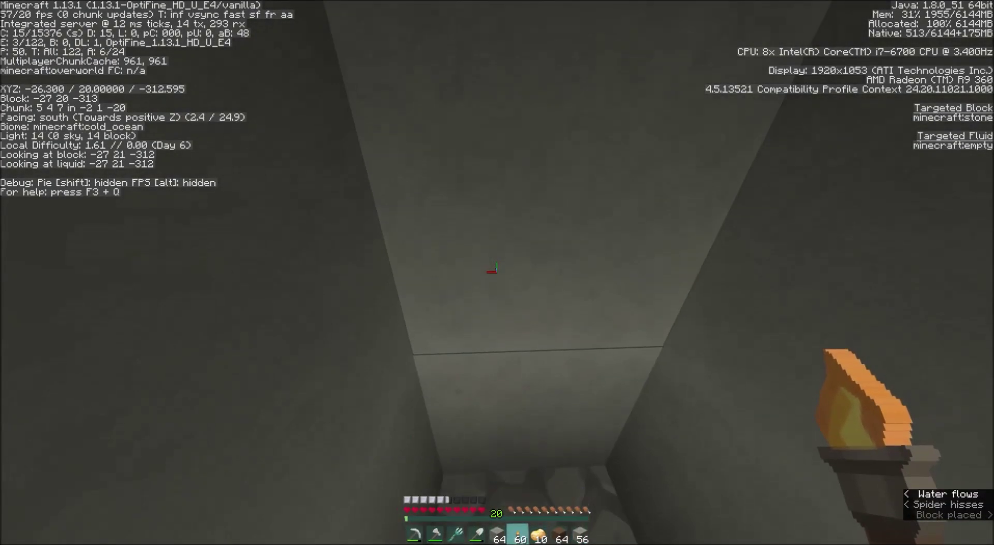
Mine the overhead stone, pillar up once more, and place another torch.
{"action": "left_click_drag", "start_coordinate": [492, 269], "coordinate": [493, 295]}
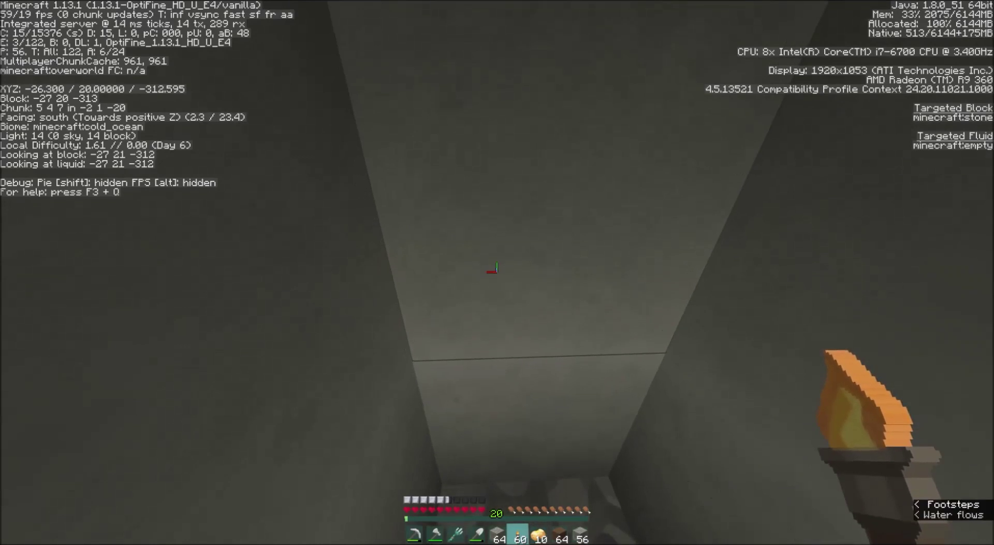
{"action": "scroll", "coordinate": [492, 269], "scroll_direction": "up", "scroll_amount": 4}
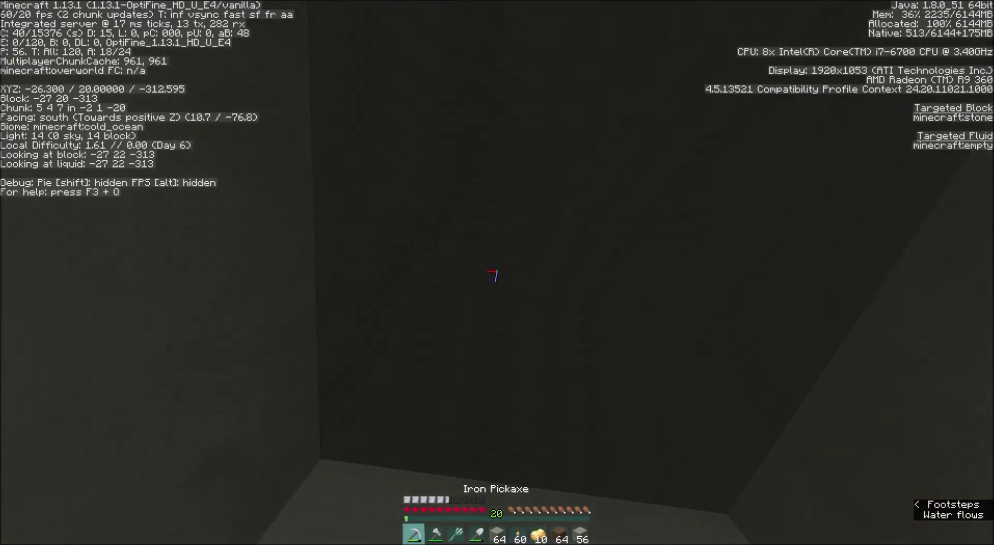
{"action": "left_click", "coordinate": [492, 269]}
{"action": "left_click_drag", "start_coordinate": [492, 273], "coordinate": [492, 272]}
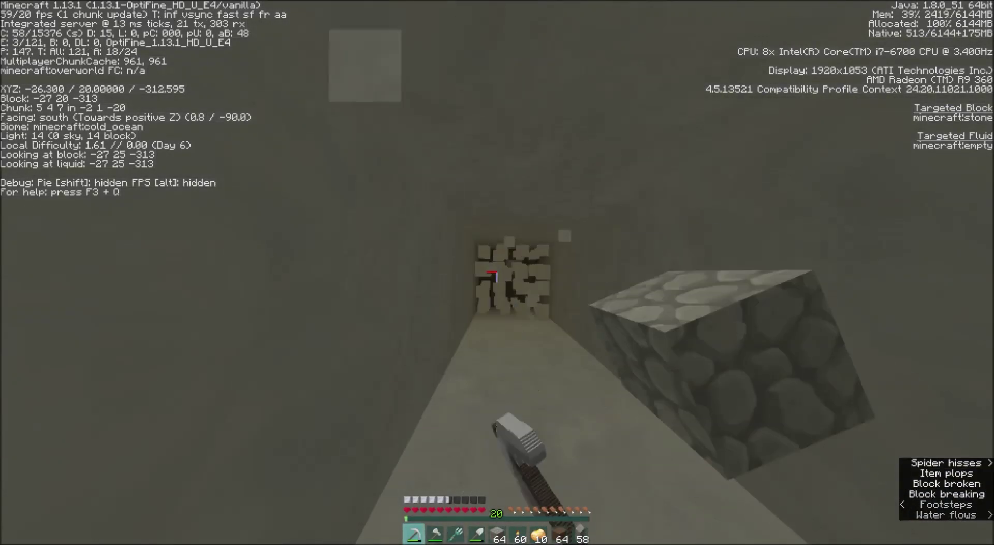
{"action": "left_click_drag", "start_coordinate": [492, 273], "coordinate": [492, 388]}
{"action": "scroll", "coordinate": [492, 273], "scroll_direction": "down", "scroll_amount": 4}
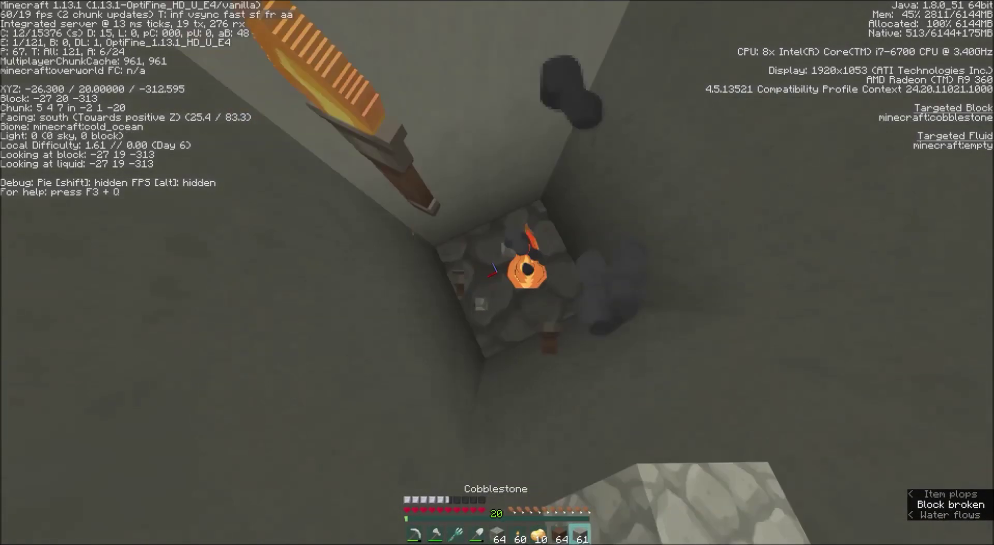
{"action": "right_click", "coordinate": [492, 269]}
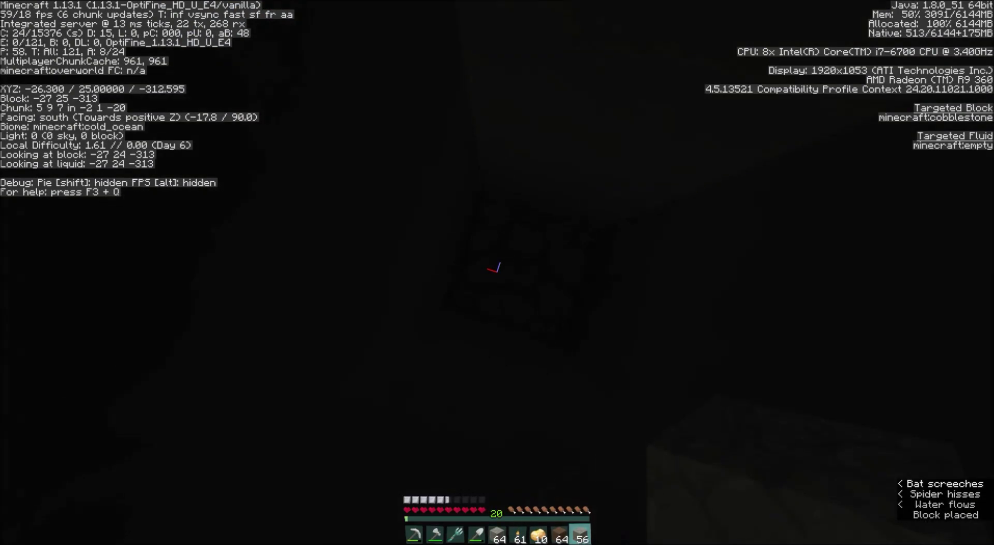
{"action": "scroll", "coordinate": [495, 268], "scroll_direction": "up", "scroll_amount": 3}
{"action": "right_click", "coordinate": [495, 269]}
{"action": "left_click_drag", "start_coordinate": [495, 269], "coordinate": [495, 155]}
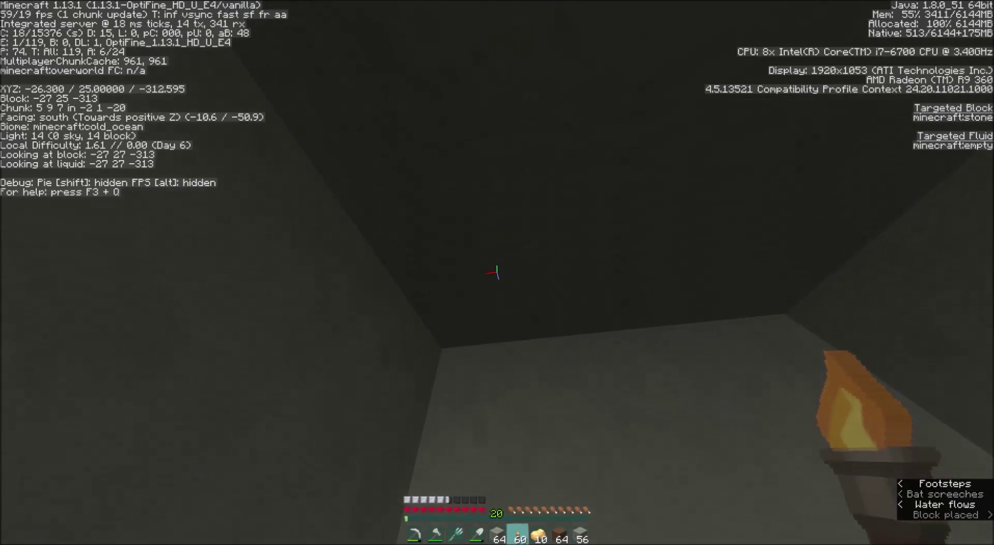
{"action": "scroll", "coordinate": [493, 268], "scroll_direction": "up", "scroll_amount": 5}
{"action": "left_click_drag", "start_coordinate": [492, 268], "coordinate": [495, 269]}
Dig south into the new tunnel and place a torch on its floor.
{"action": "key", "text": "w"}
{"action": "key", "text": "w"}
{"action": "key", "text": "w"}
{"action": "key", "text": "w"}
{"action": "key", "text": "w"}
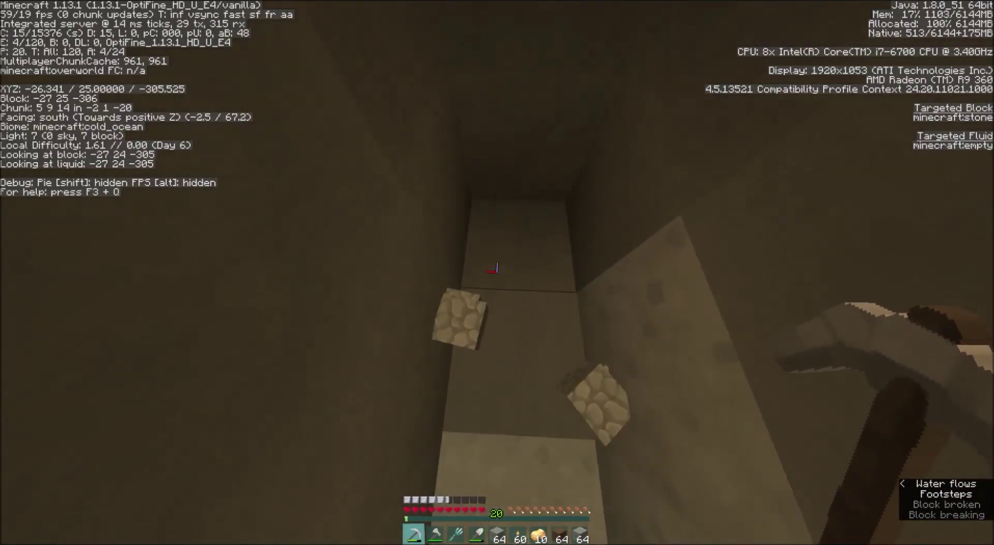
{"action": "key", "text": "6"}
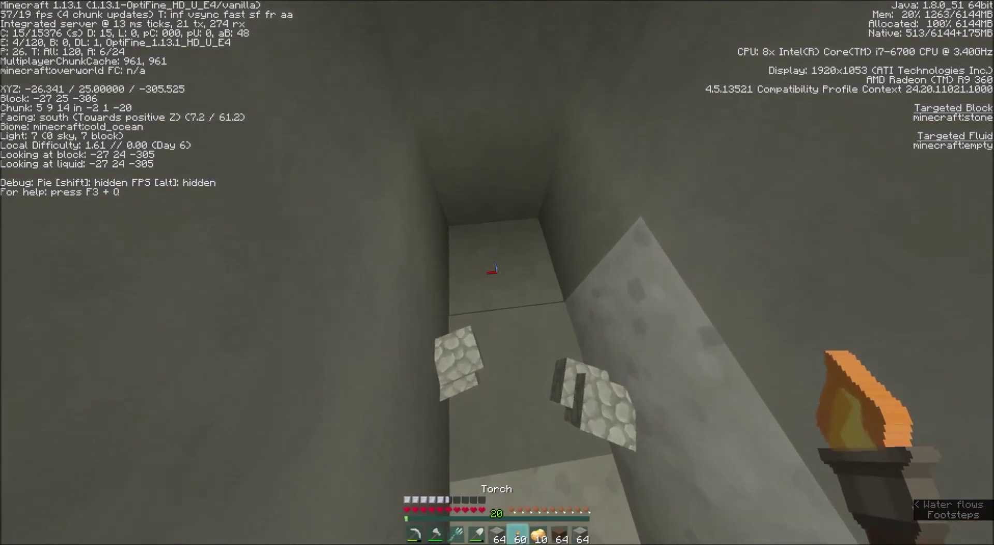
{"action": "right_click", "coordinate": [495, 268]}
{"action": "key", "text": "1"}
{"action": "left_click_drag", "start_coordinate": [495, 268], "coordinate": [495, 269]}
{"action": "key", "text": "w"}
{"action": "key", "text": "w"}
{"action": "key", "text": "w"}
{"action": "key", "text": "w"}
{"action": "key", "text": "w"}
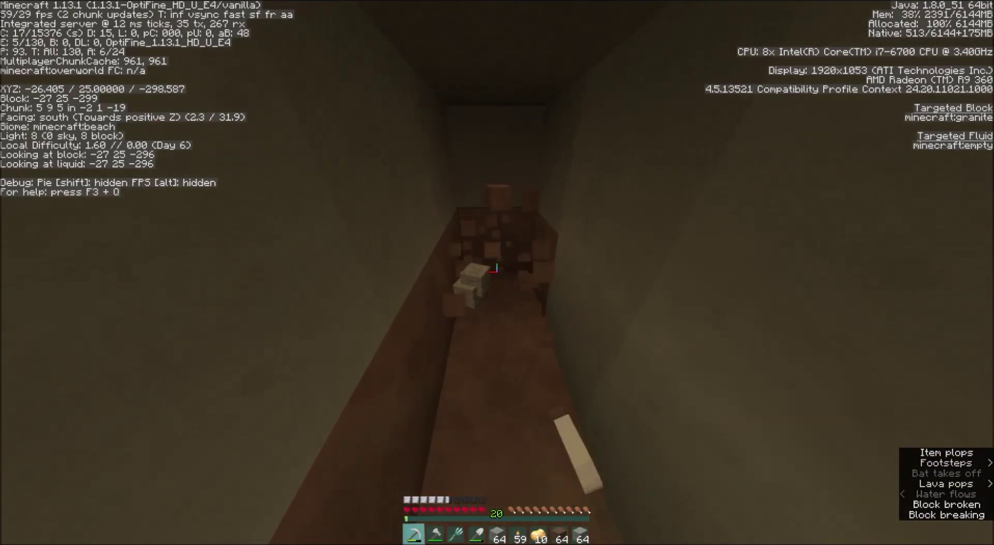
Place another floor torch and mine onward through stone toward the iron ore.
{"action": "key", "text": "2"}
{"action": "right_click", "coordinate": [495, 268]}
{"action": "key", "text": "1"}
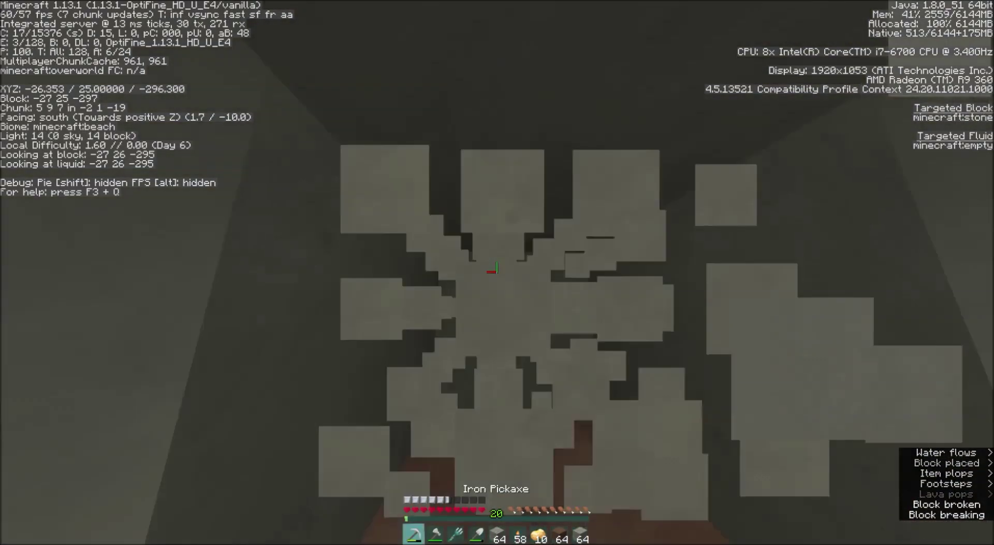
{"action": "left_click_drag", "start_coordinate": [495, 268], "coordinate": [495, 269]}
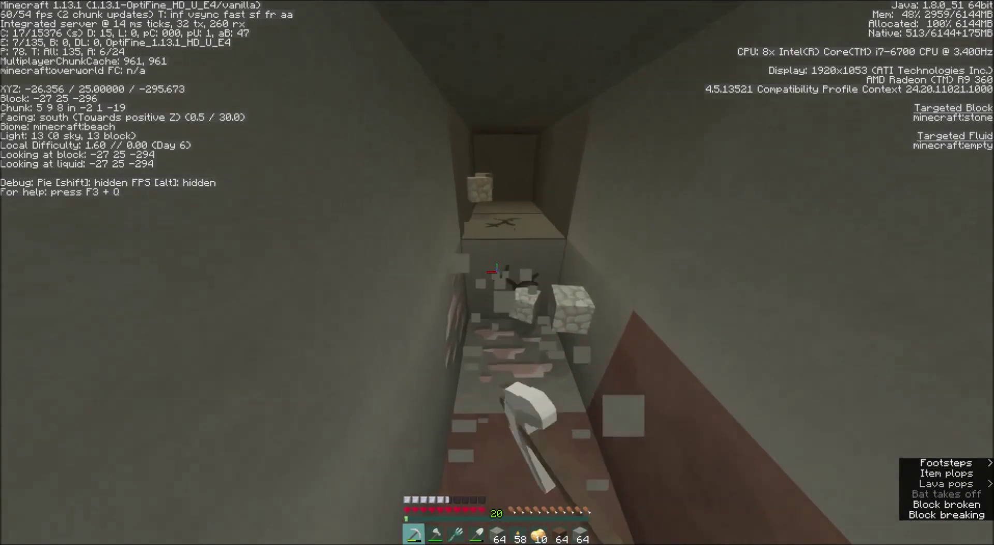
{"action": "left_click_drag", "start_coordinate": [495, 268], "coordinate": [495, 268]}
Place a stone block ahead, mine two floor blocks, and put a torch on the wall.
{"action": "right_click", "coordinate": [495, 269]}
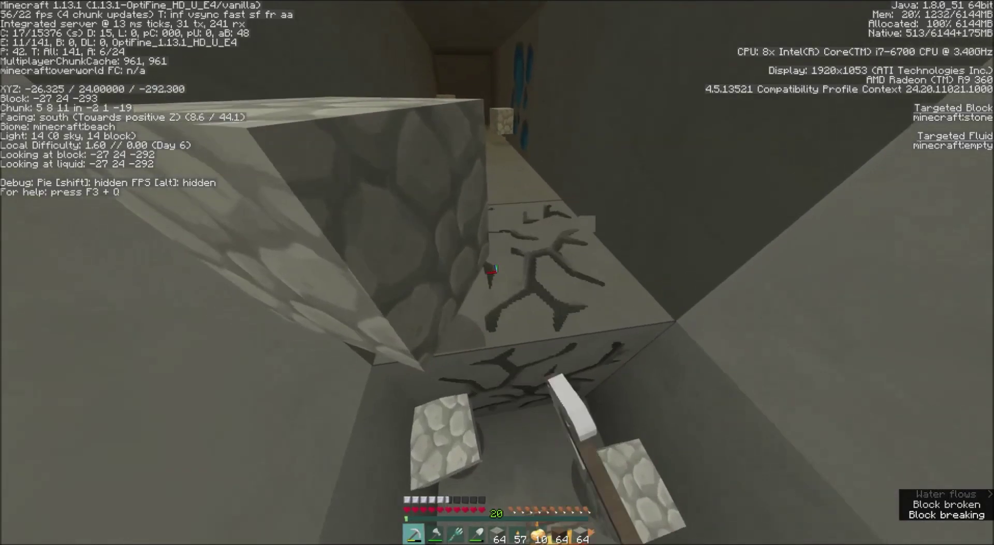
{"action": "left_click_drag", "start_coordinate": [495, 268], "coordinate": [495, 269]}
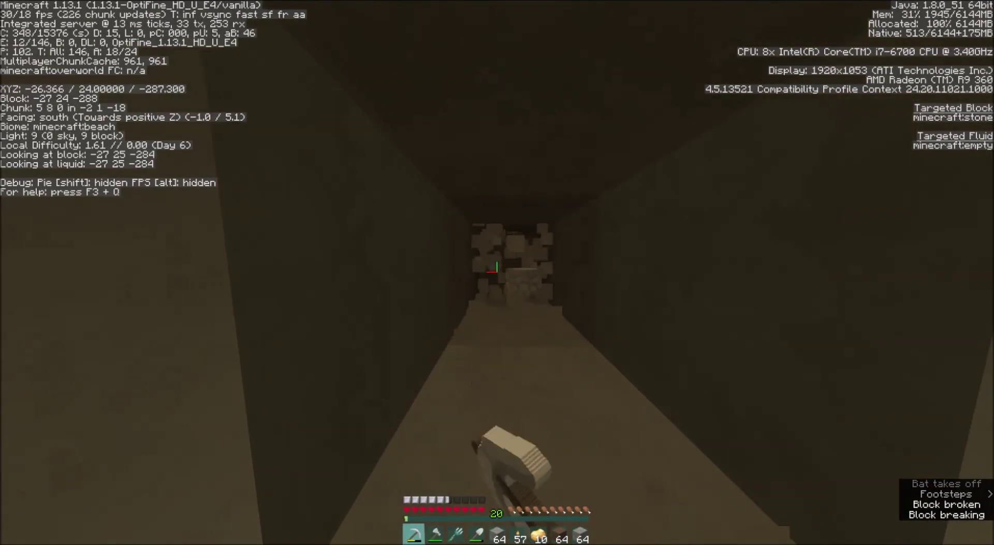
{"action": "left_click_drag", "start_coordinate": [494, 268], "coordinate": [495, 268]}
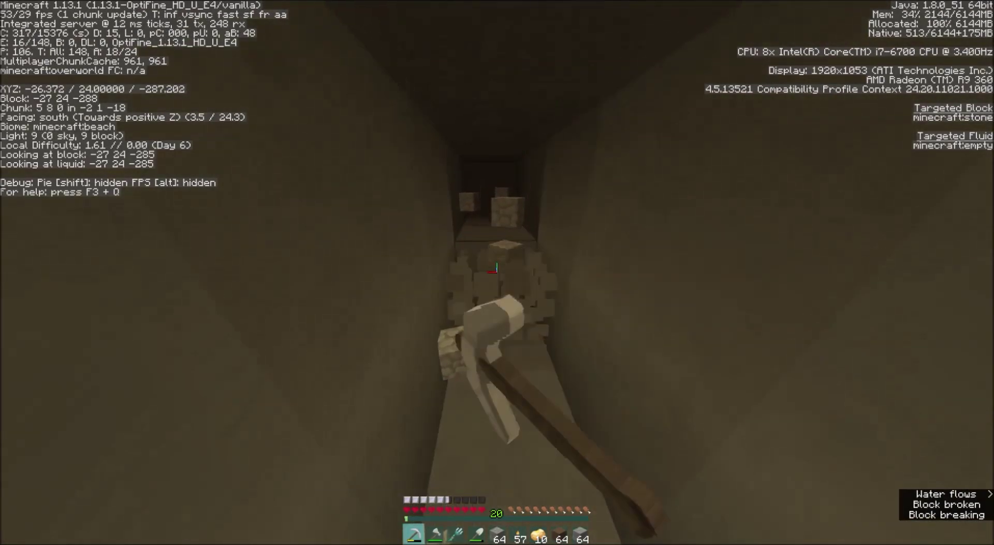
{"action": "key", "text": "6"}
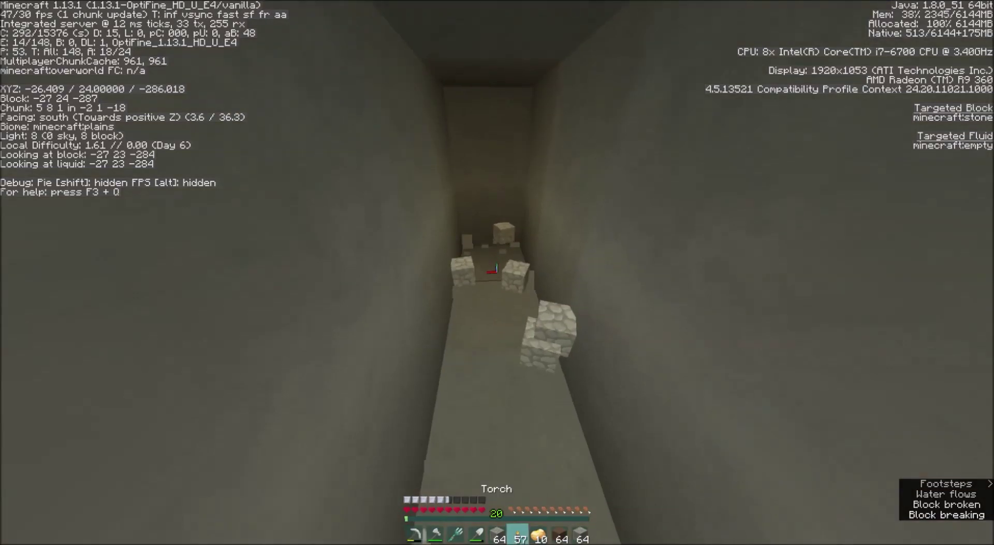
{"action": "right_click", "coordinate": [495, 268]}
Mine the blocks overhead and begin pillaring up on cobblestone from Y 29.
{"action": "key", "text": "w"}
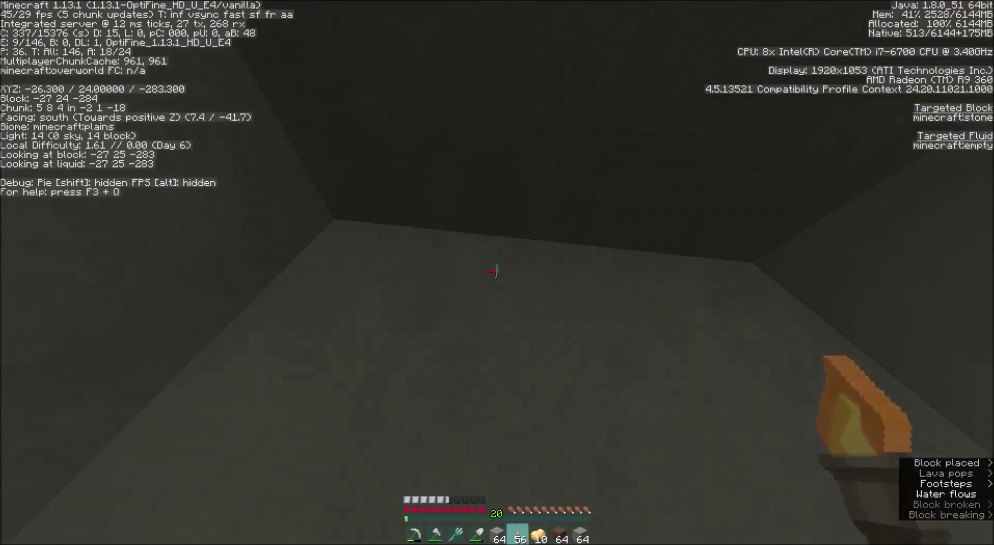
{"action": "key", "text": "1"}
{"action": "left_click_drag", "start_coordinate": [495, 269], "coordinate": [495, 272]}
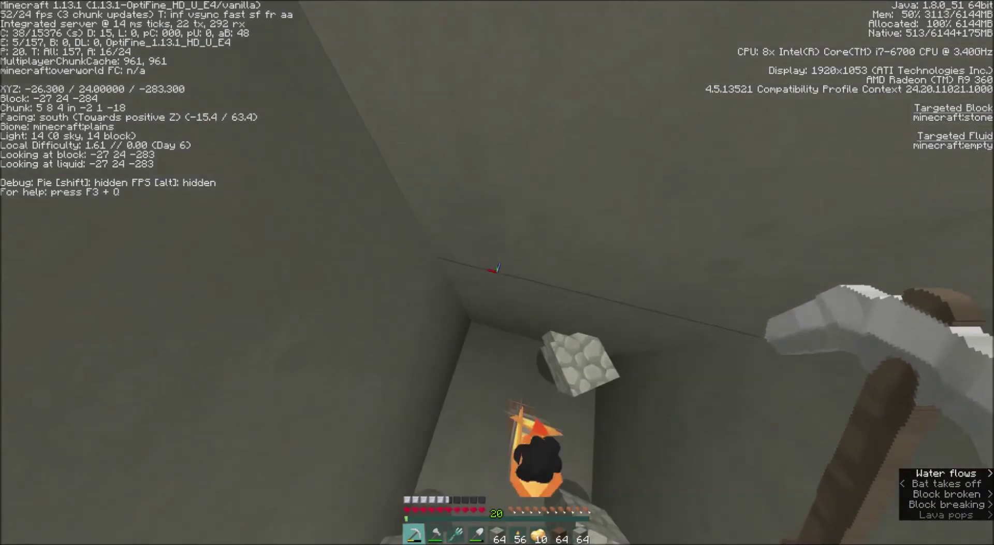
{"action": "scroll", "coordinate": [495, 273], "scroll_direction": "up", "scroll_amount": 1}
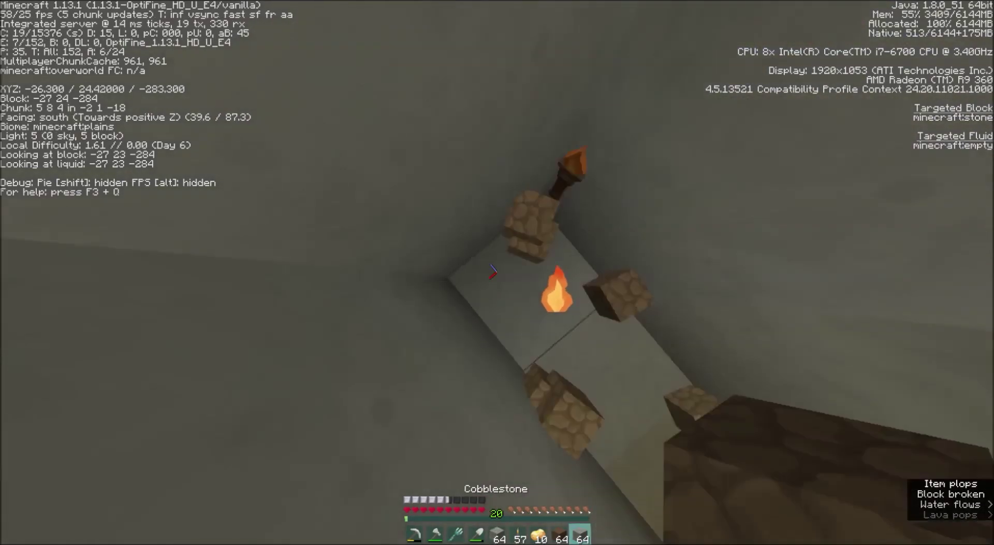
{"action": "key", "text": "space"}
{"action": "right_click", "coordinate": [495, 272]}
{"action": "key", "text": "space"}
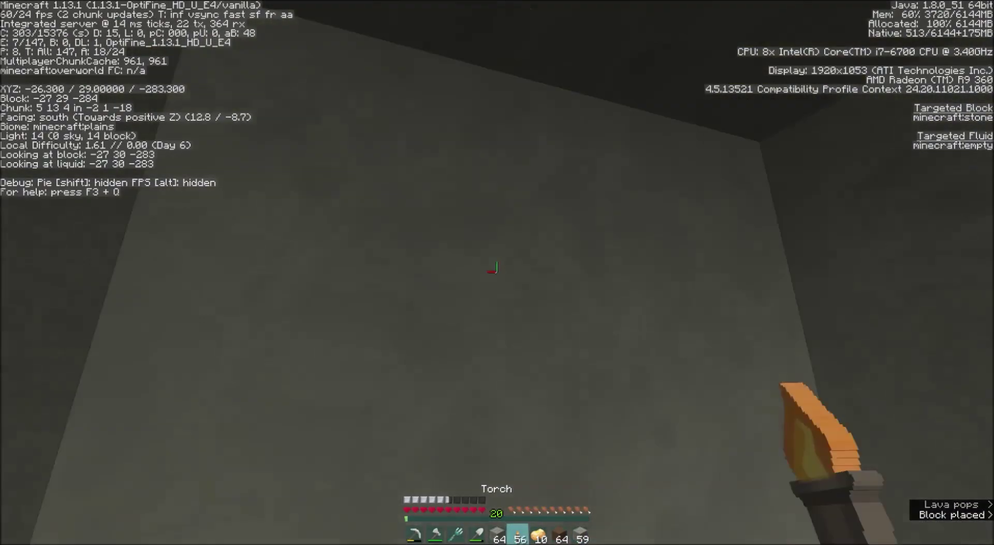
{"action": "scroll", "coordinate": [495, 272], "scroll_direction": "down", "scroll_amount": 2}
{"action": "left_click_drag", "start_coordinate": [495, 273], "coordinate": [495, 273]}
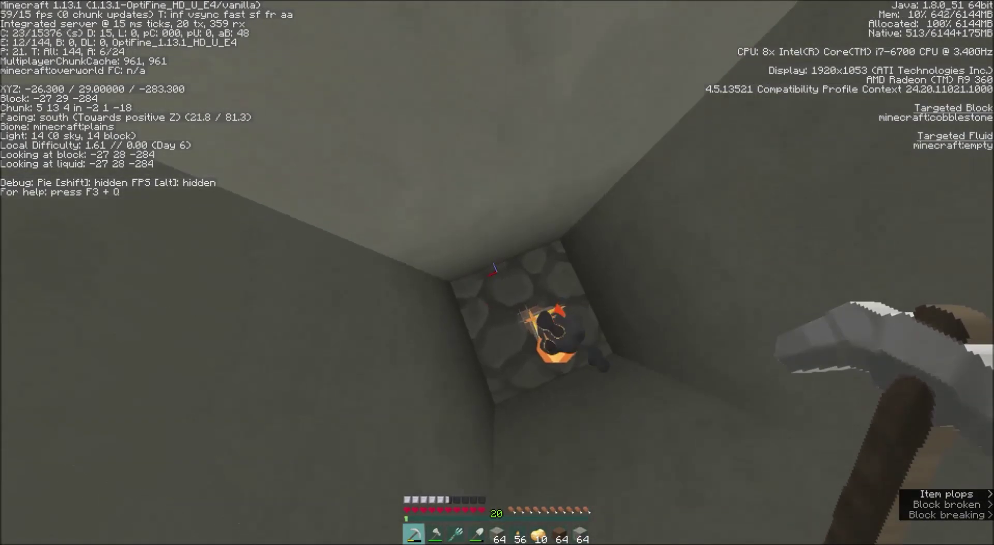
{"action": "scroll", "coordinate": [495, 273], "scroll_direction": "up", "scroll_amount": 1}
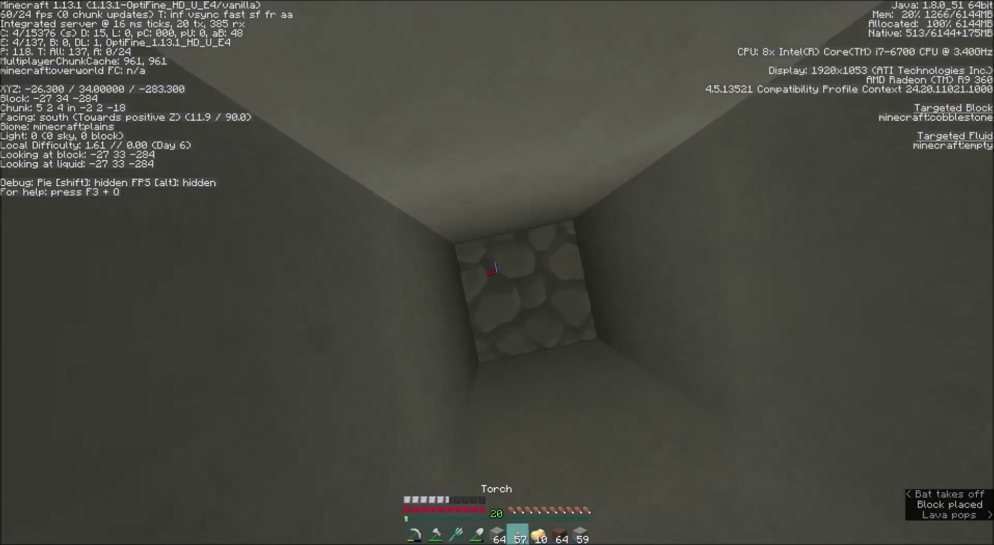
{"action": "scroll", "coordinate": [495, 273], "scroll_direction": "up", "scroll_amount": 1}
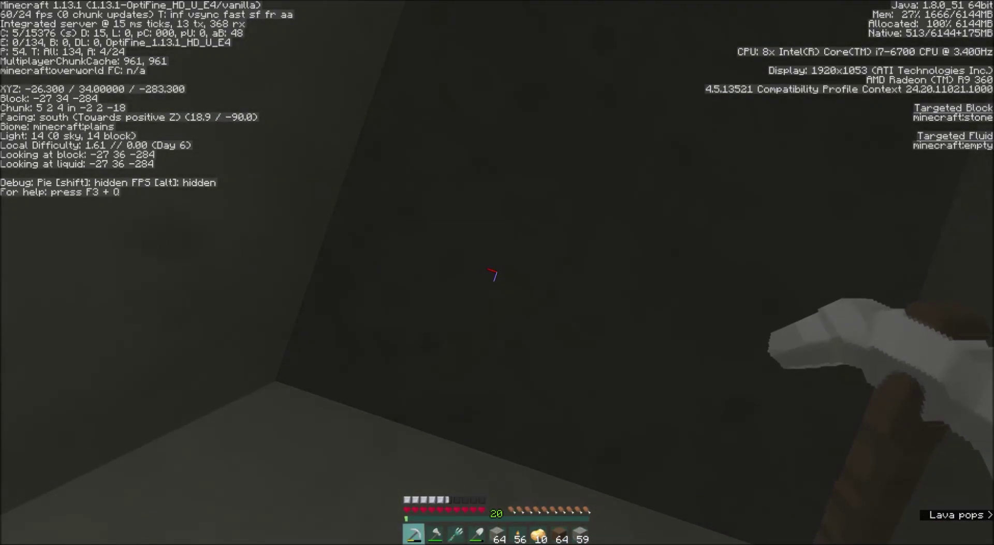
Climb another block, fix a torch to the shaft wall, and mine the stone above.
{"action": "left_click_drag", "start_coordinate": [495, 272], "coordinate": [495, 273]}
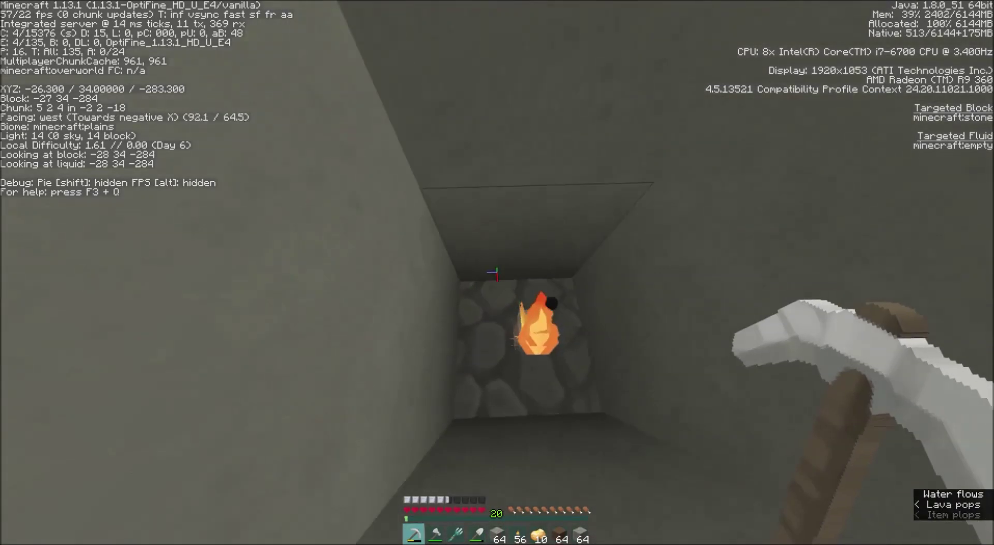
{"action": "right_click", "coordinate": [495, 273]}
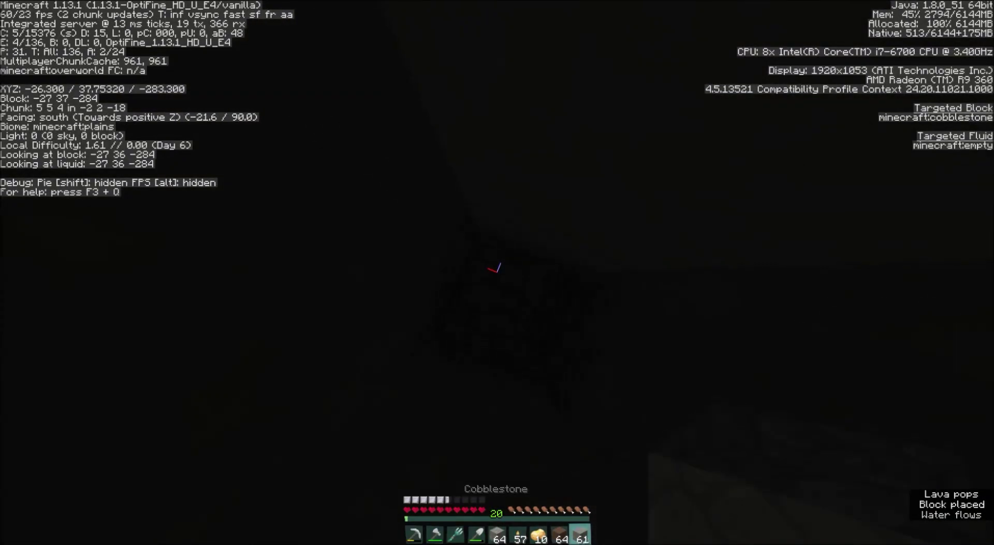
{"action": "key", "text": "6"}
{"action": "right_click", "coordinate": [495, 269]}
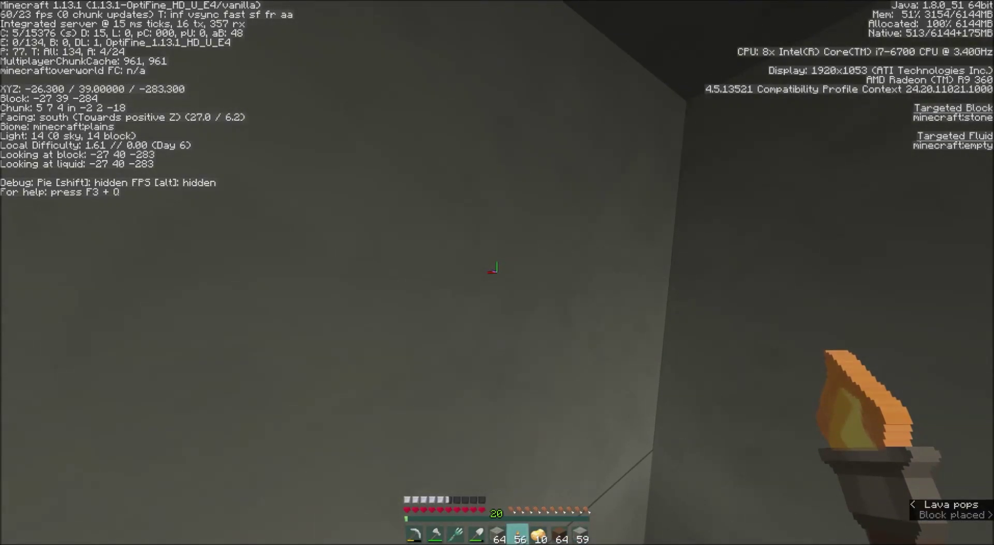
{"action": "key", "text": "1"}
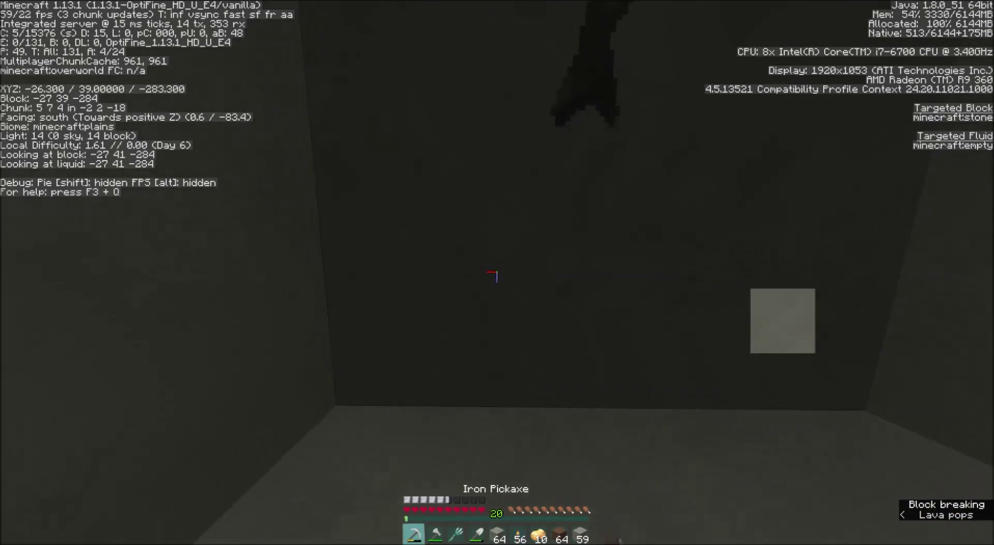
{"action": "left_click", "coordinate": [495, 273]}
{"action": "left_click_drag", "start_coordinate": [495, 273], "coordinate": [495, 273]}
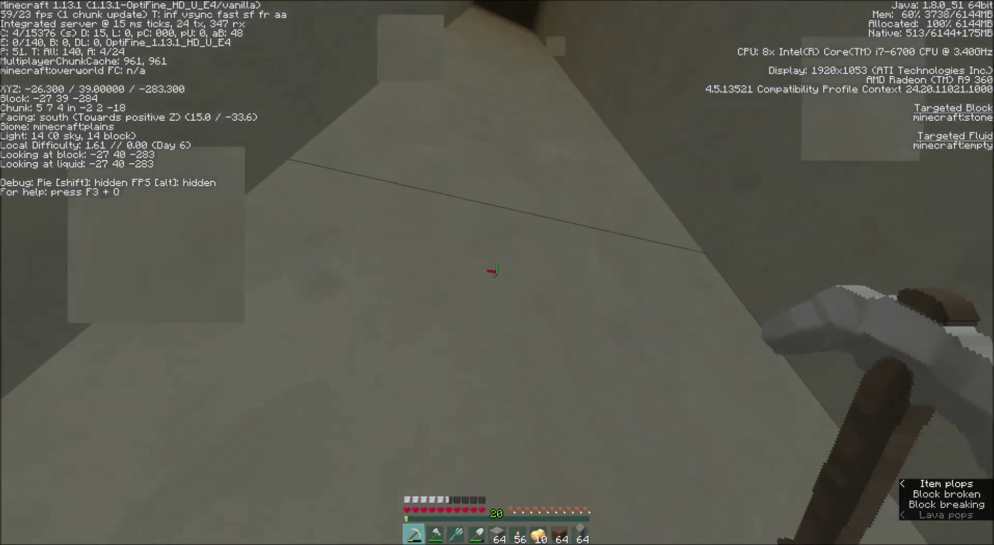
Pillar up on cobblestone, place another torch, and keep mining upward toward Y 49.
{"action": "key", "text": "9"}
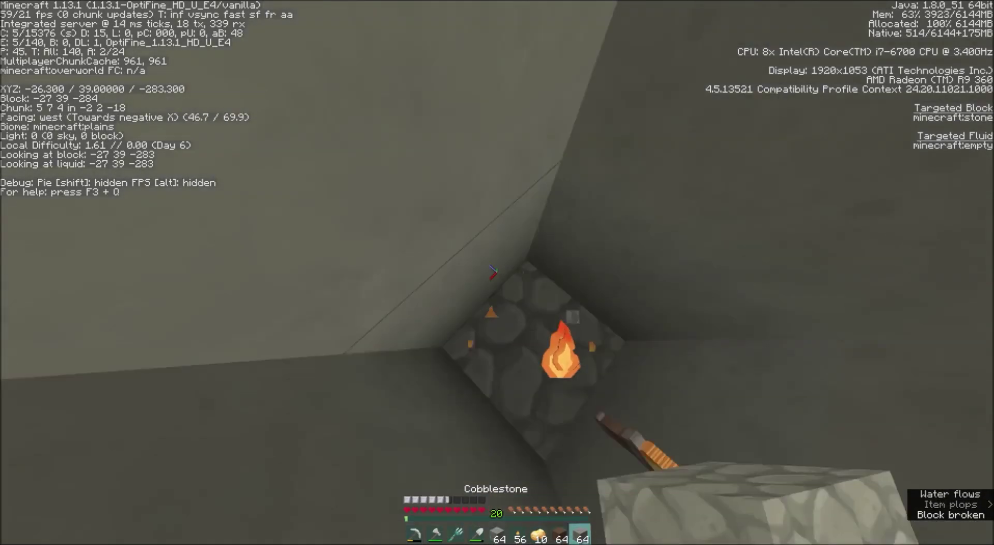
{"action": "right_click", "coordinate": [494, 272]}
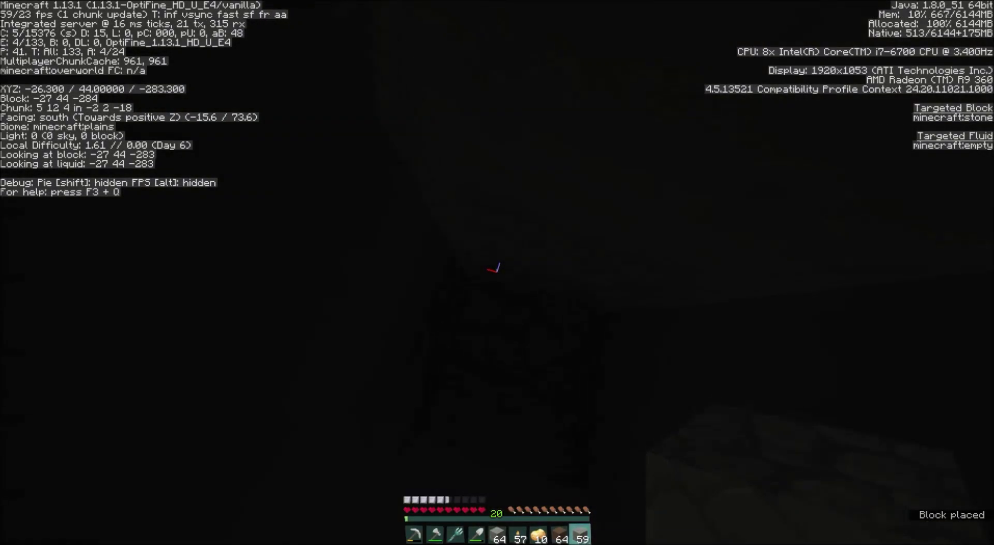
{"action": "right_click", "coordinate": [495, 271]}
{"action": "key", "text": "1"}
{"action": "left_click_drag", "start_coordinate": [495, 270], "coordinate": [495, 273]}
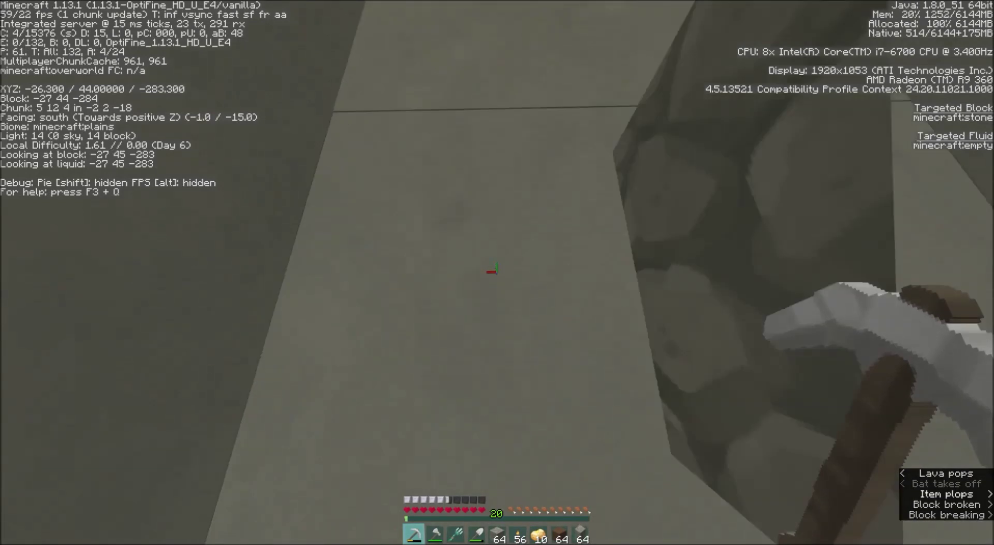
{"action": "scroll", "coordinate": [496, 272], "scroll_direction": "down", "scroll_amount": 1}
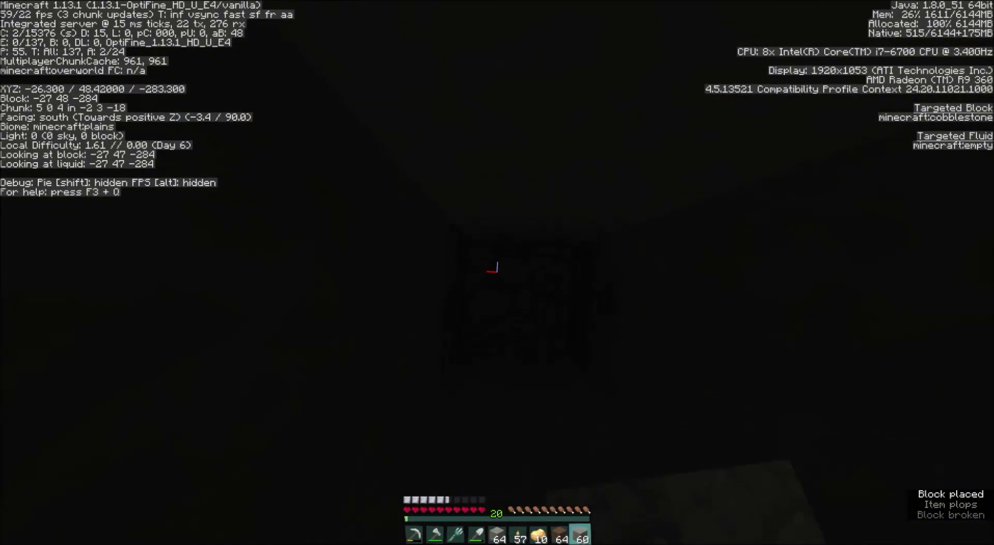
{"action": "scroll", "coordinate": [495, 273], "scroll_direction": "down", "scroll_amount": 1}
Place a torch, then mine south through stone, including the iron ore block in the floor.
{"action": "right_click", "coordinate": [495, 273]}
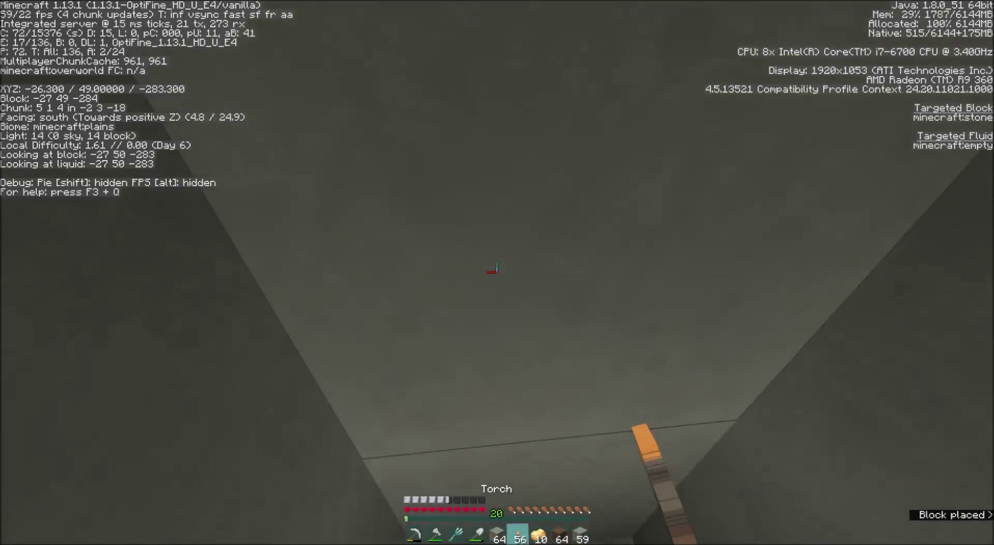
{"action": "scroll", "coordinate": [495, 273], "scroll_direction": "up", "scroll_amount": 2}
{"action": "left_click_drag", "start_coordinate": [495, 273], "coordinate": [496, 268]}
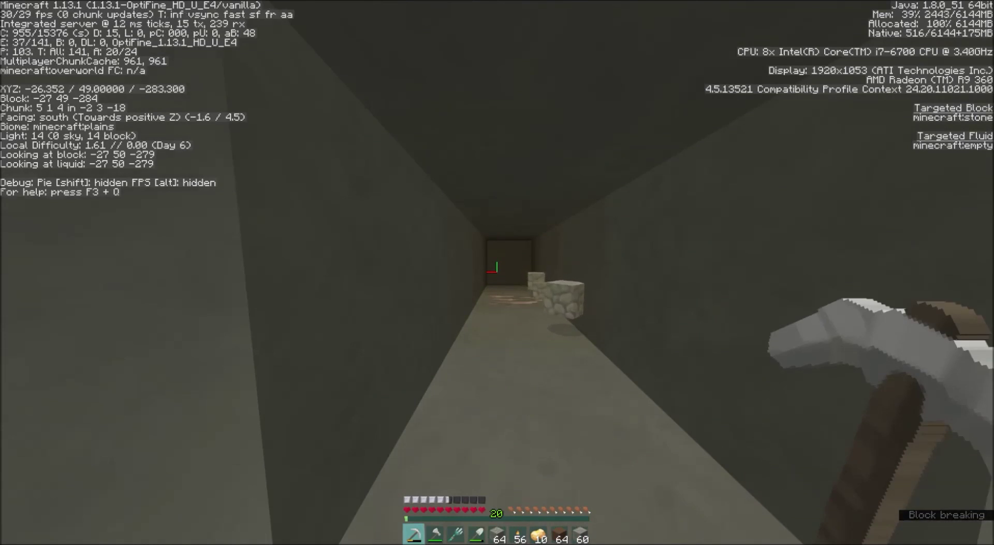
{"action": "left_click_drag", "start_coordinate": [496, 267], "coordinate": [496, 268]}
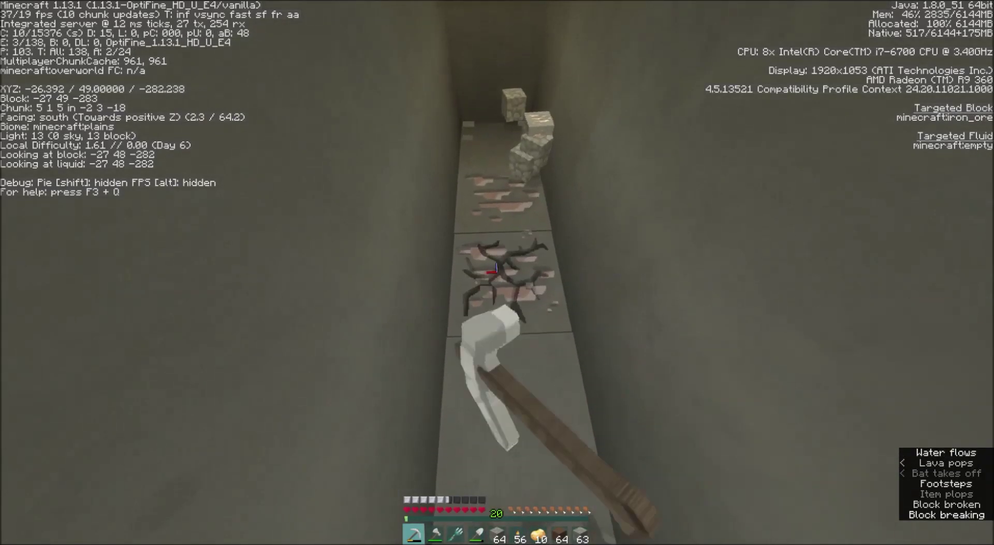
{"action": "left_click_drag", "start_coordinate": [496, 268], "coordinate": [496, 268]}
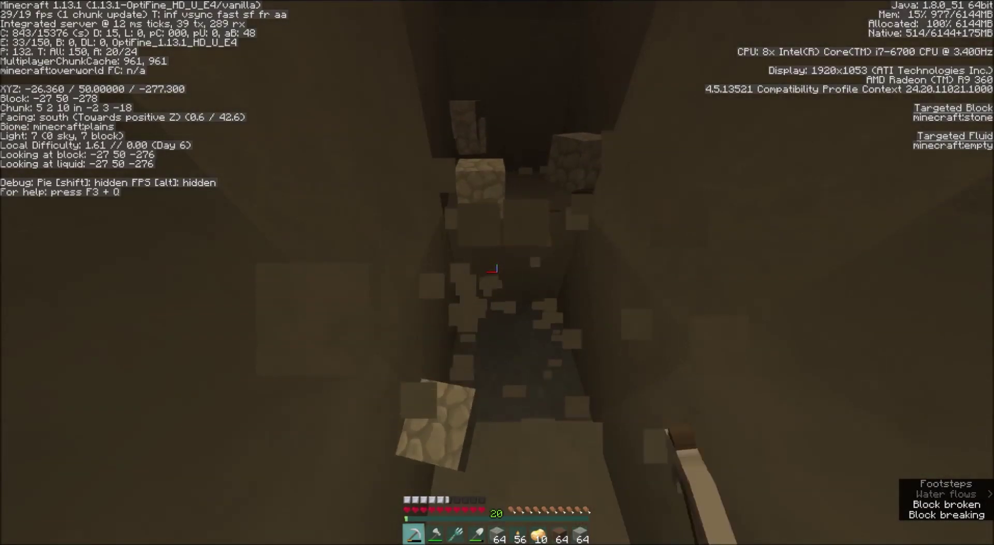
Place two torches in the shaft and mine the stone ahead and above.
{"action": "key", "text": "2"}
{"action": "right_click", "coordinate": [495, 268]}
{"action": "key", "text": "1"}
{"action": "left_click_drag", "start_coordinate": [495, 267], "coordinate": [495, 267]}
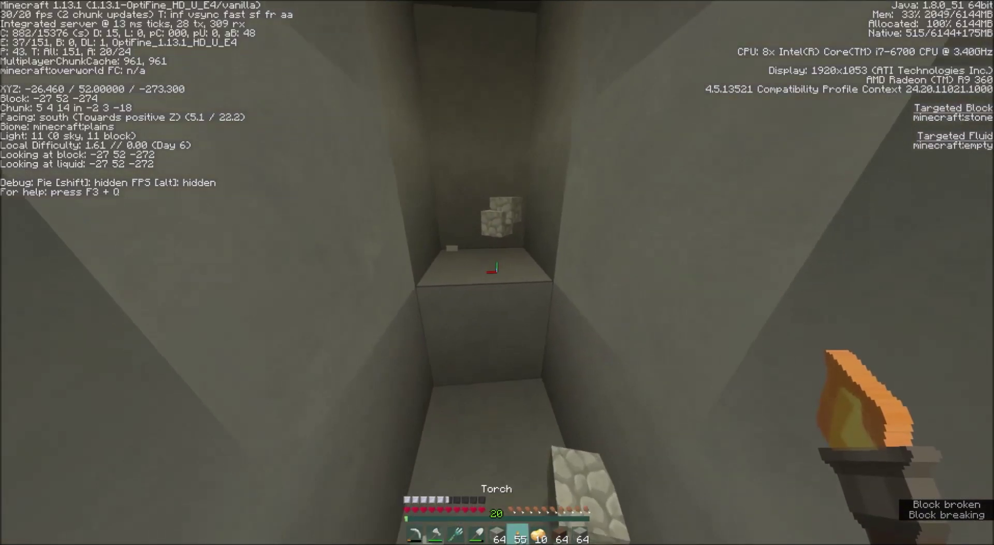
{"action": "right_click", "coordinate": [496, 268]}
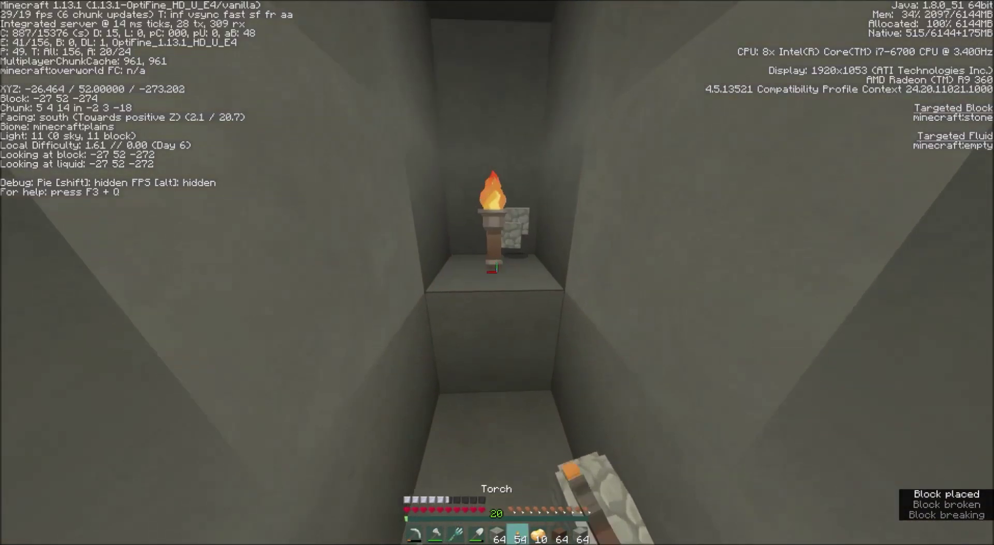
{"action": "key", "text": "1"}
{"action": "left_click_drag", "start_coordinate": [495, 268], "coordinate": [496, 268]}
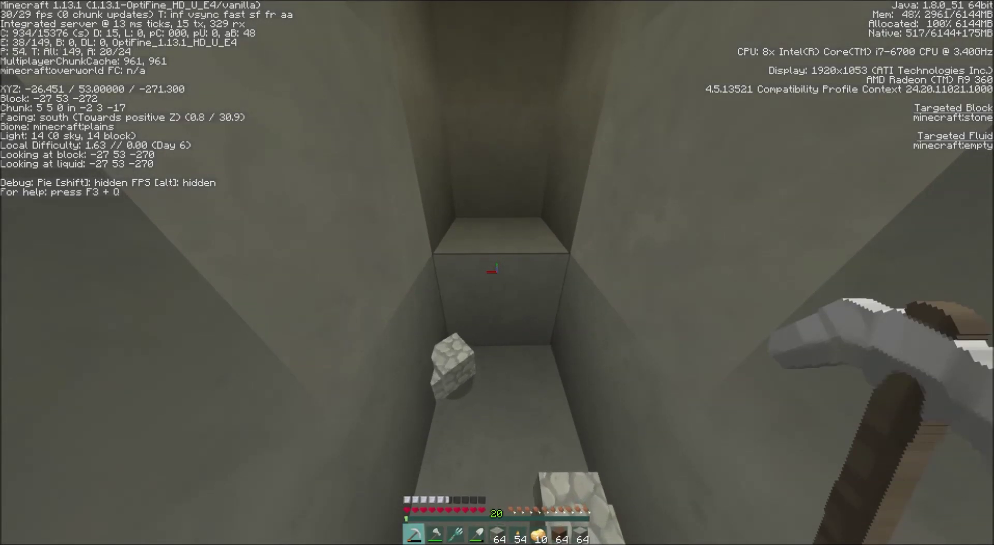
Step up one block and dig the tunnel further south toward Y 54.
{"action": "key", "text": "w"}
{"action": "key", "text": "space"}
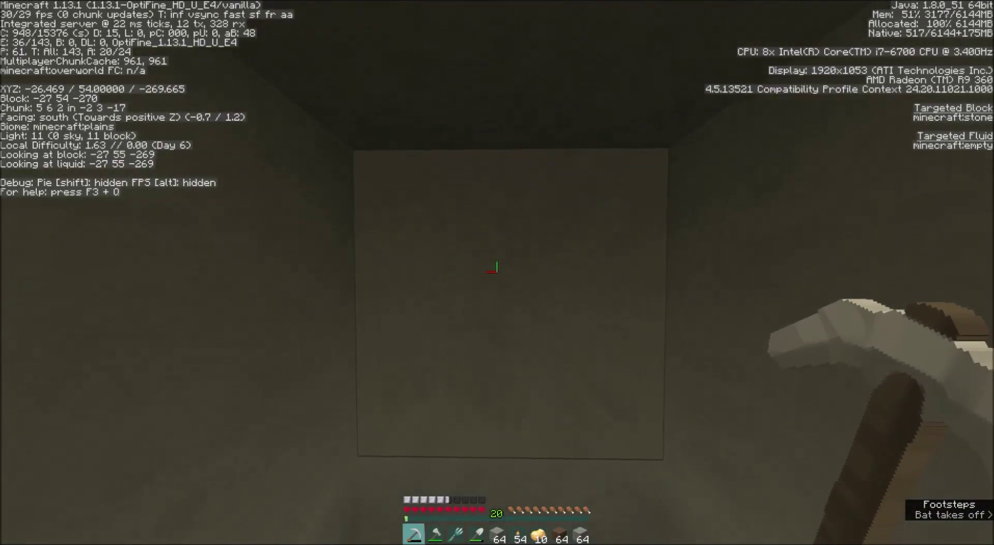
{"action": "mouse_move", "coordinate": [495, 268]}
{"action": "left_mouse_down"}
{"action": "mouse_move", "coordinate": [496, 310]}
{"action": "mouse_move", "coordinate": [496, 267]}
{"action": "left_mouse_up"}
{"action": "key", "text": "w"}
{"action": "key", "text": "w"}
{"action": "key", "text": "w"}
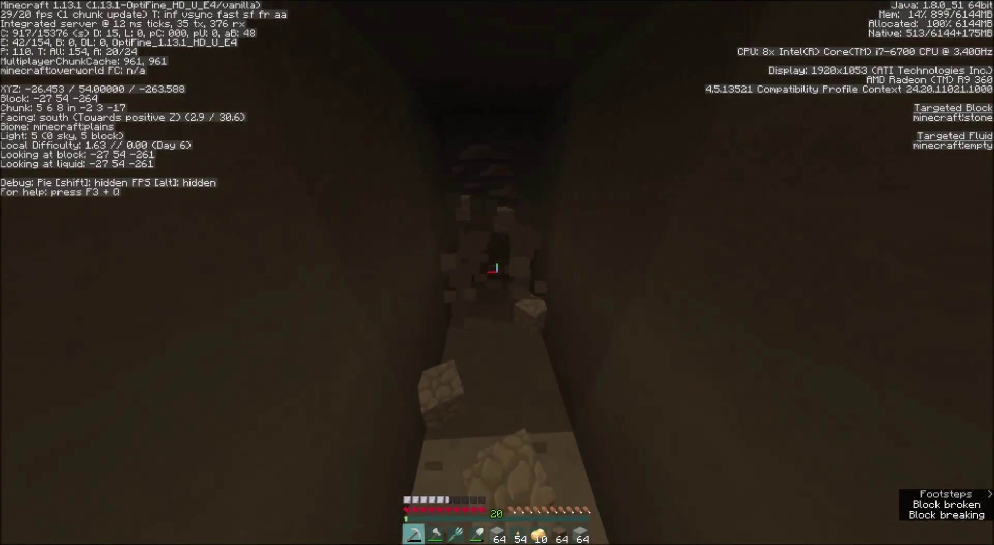
Mine the three iron ore blocks in the south wall, then turn to face down the tunnel.
{"action": "key", "text": "6"}
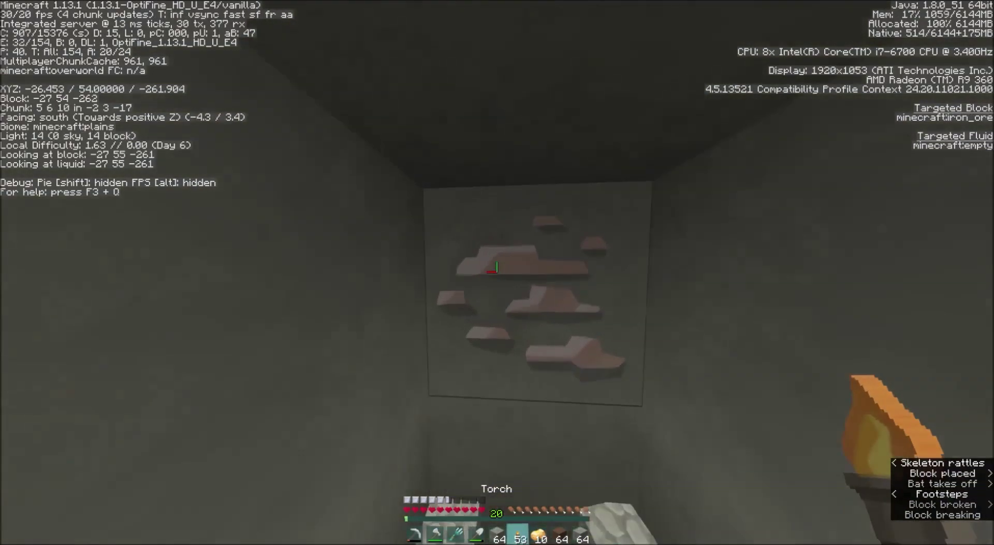
{"action": "key", "text": "1"}
{"action": "left_click_drag", "start_coordinate": [496, 268], "coordinate": [496, 233]}
{"action": "key", "text": "w"}
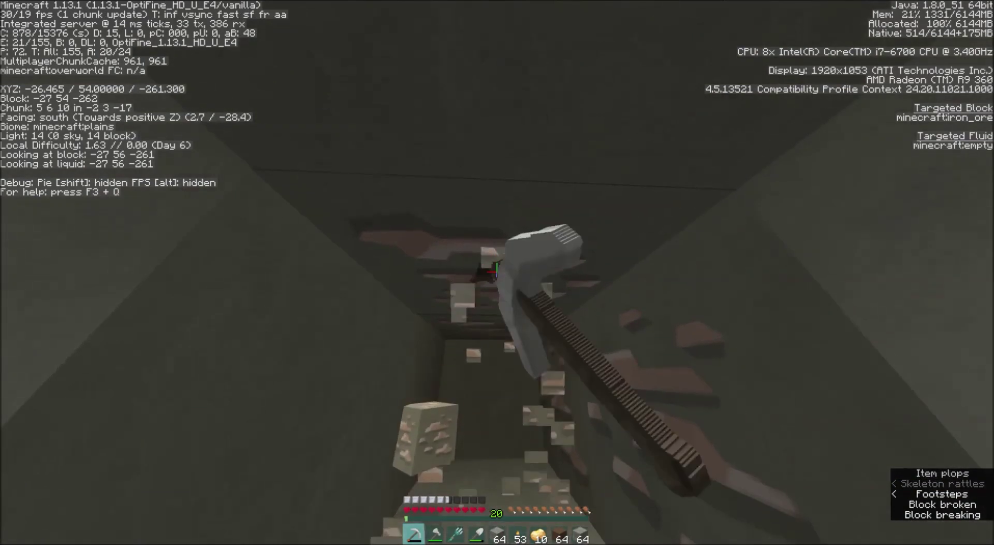
{"action": "mouse_move", "coordinate": [496, 267]}
{"action": "left_mouse_down"}
{"action": "mouse_move", "coordinate": [543, 279]}
{"action": "mouse_move", "coordinate": [489, 303]}
{"action": "left_mouse_up"}
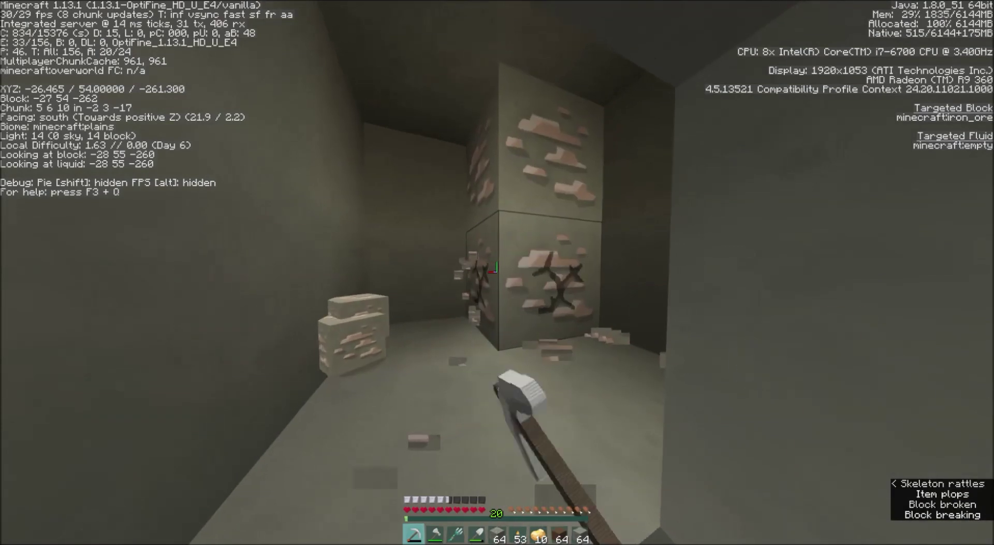
{"action": "mouse_move", "coordinate": [495, 268]}
{"action": "left_mouse_down"}
{"action": "mouse_move", "coordinate": [505, 248]}
{"action": "mouse_move", "coordinate": [497, 388]}
{"action": "mouse_move", "coordinate": [497, 349]}
{"action": "mouse_move", "coordinate": [388, 264]}
{"action": "mouse_move", "coordinate": [699, 279]}
{"action": "left_mouse_up"}
{"action": "left_click_drag", "start_coordinate": [496, 268], "coordinate": [388, 232]}
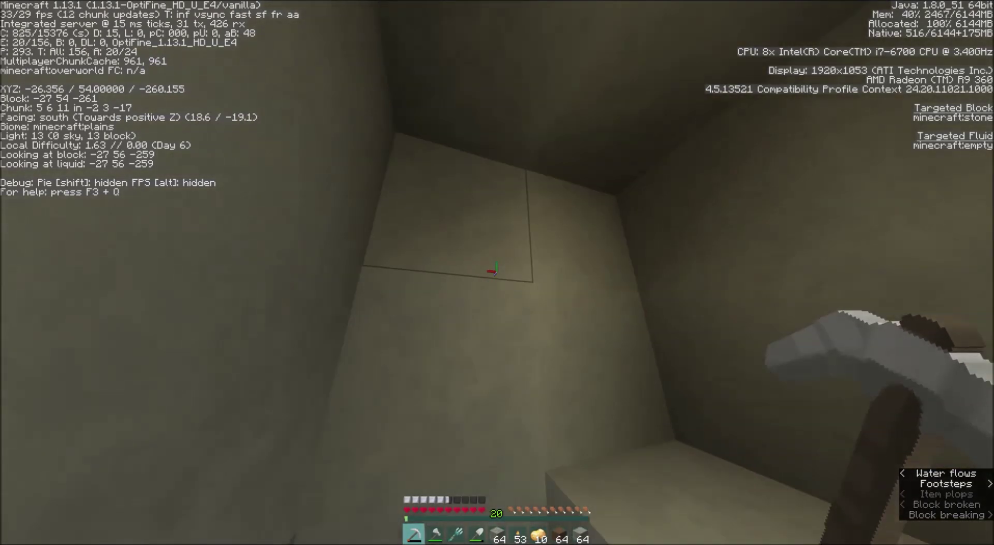
{"action": "left_click_drag", "start_coordinate": [496, 267], "coordinate": [435, 302]}
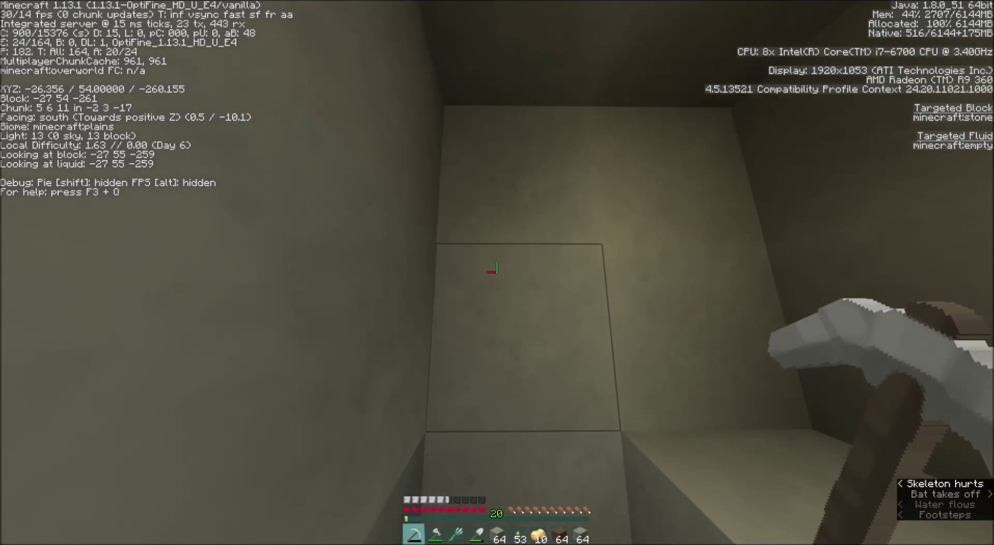